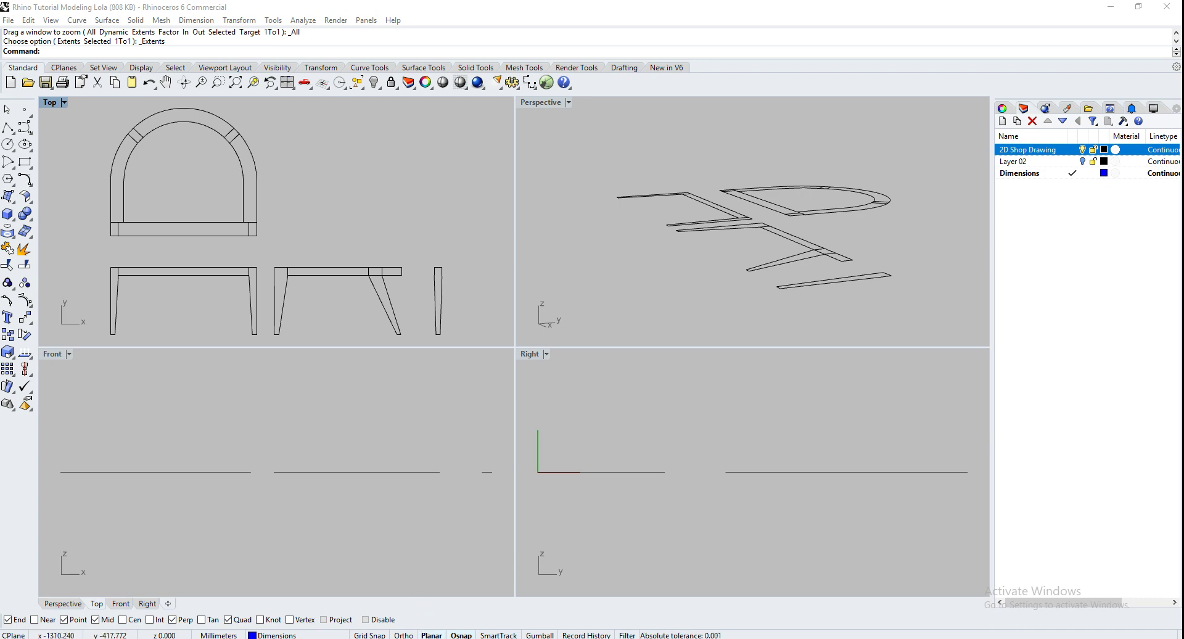
Switch to the Photos app, look at the reference chair images a.jpg and b.jpg, and return to the Rhino drawing.
key(alt+Tab)
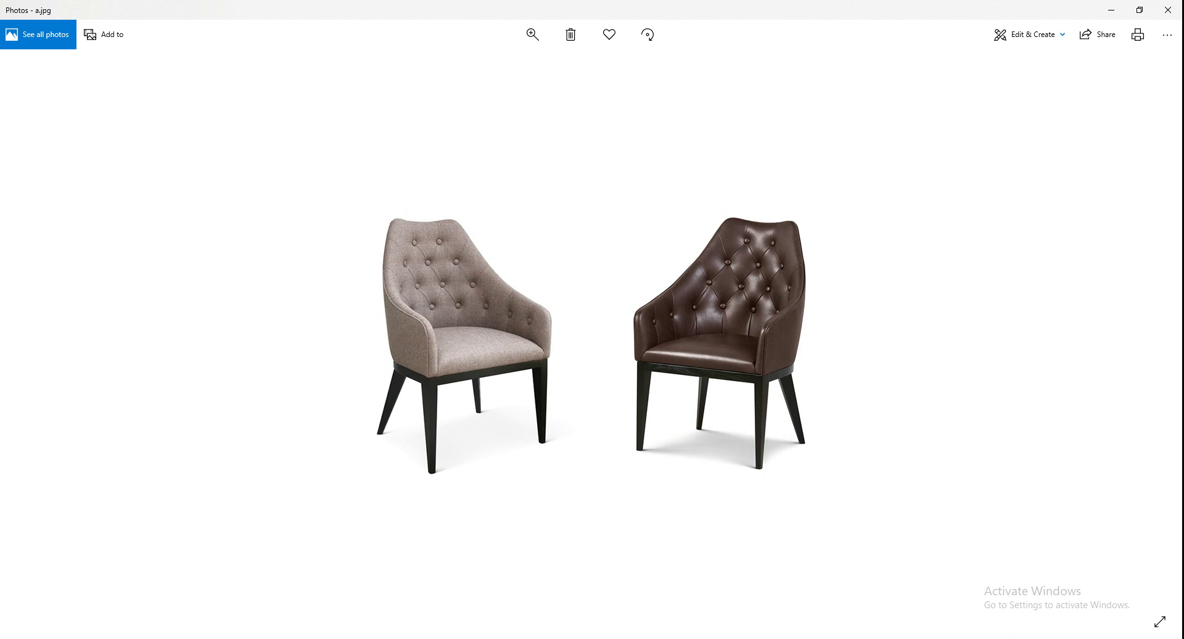
click(1153, 335)
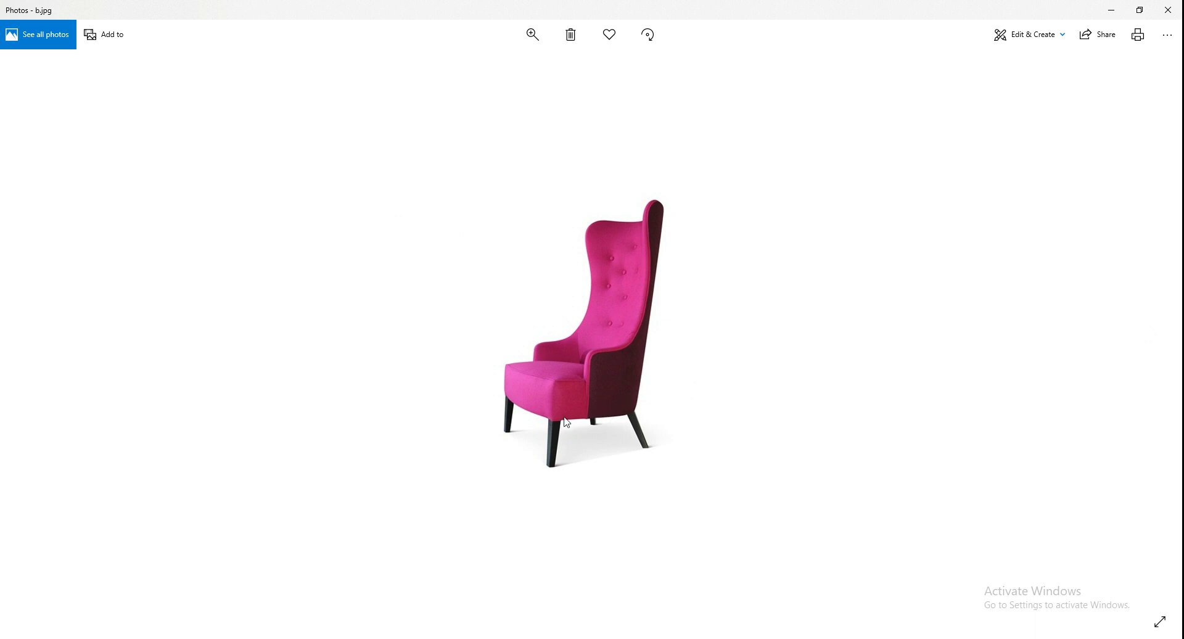
click(30, 345)
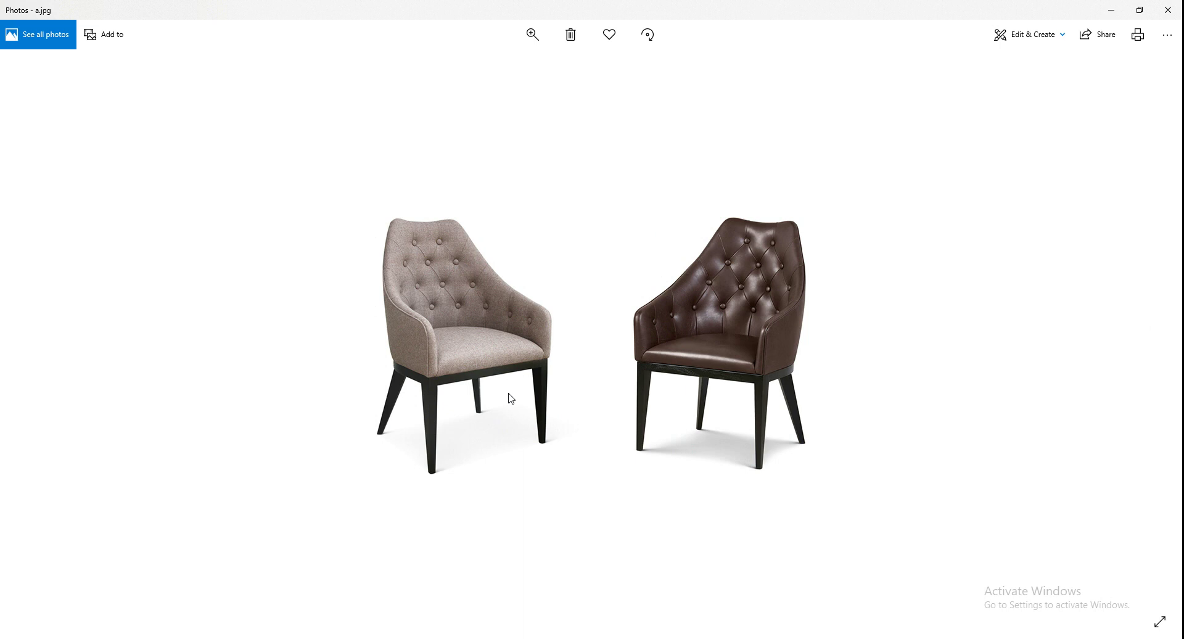
key(alt+Tab)
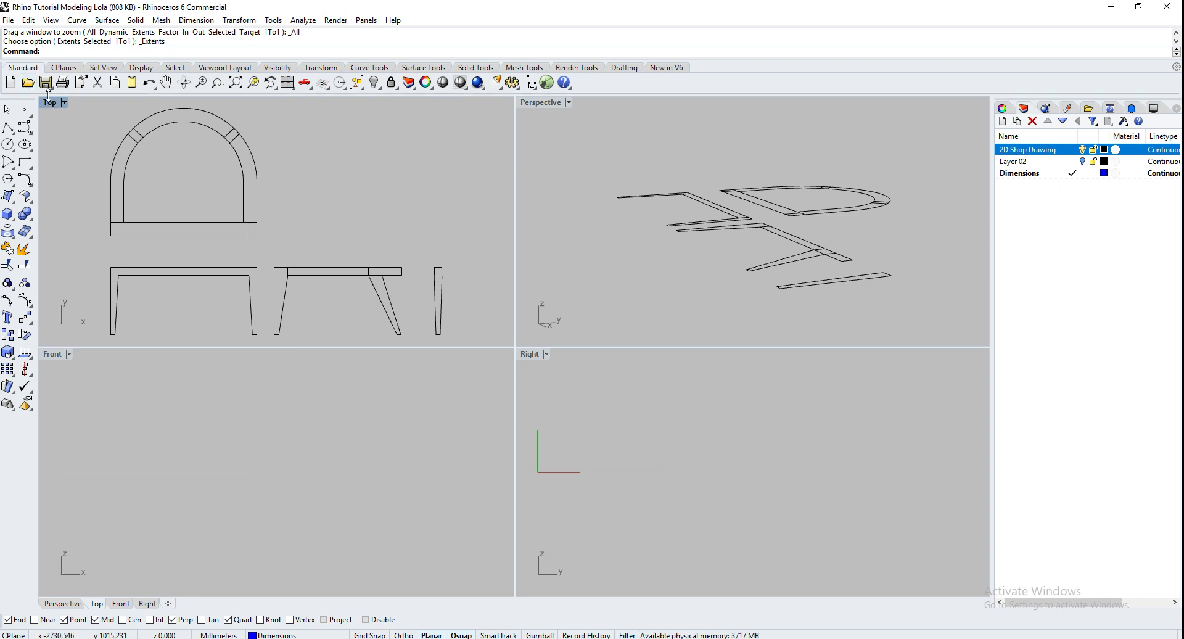
Maximize the Top viewport and frame the whole chair base drawing.
double_click(50, 101)
scroll(444, 308, down, 1)
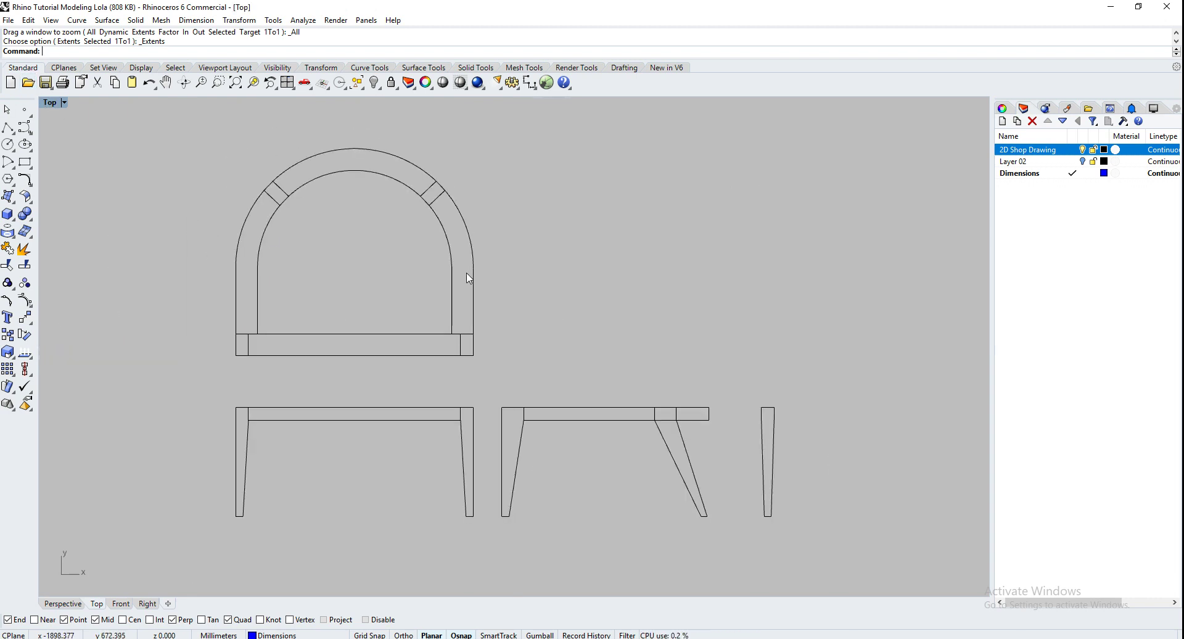
scroll(469, 350, down, 2)
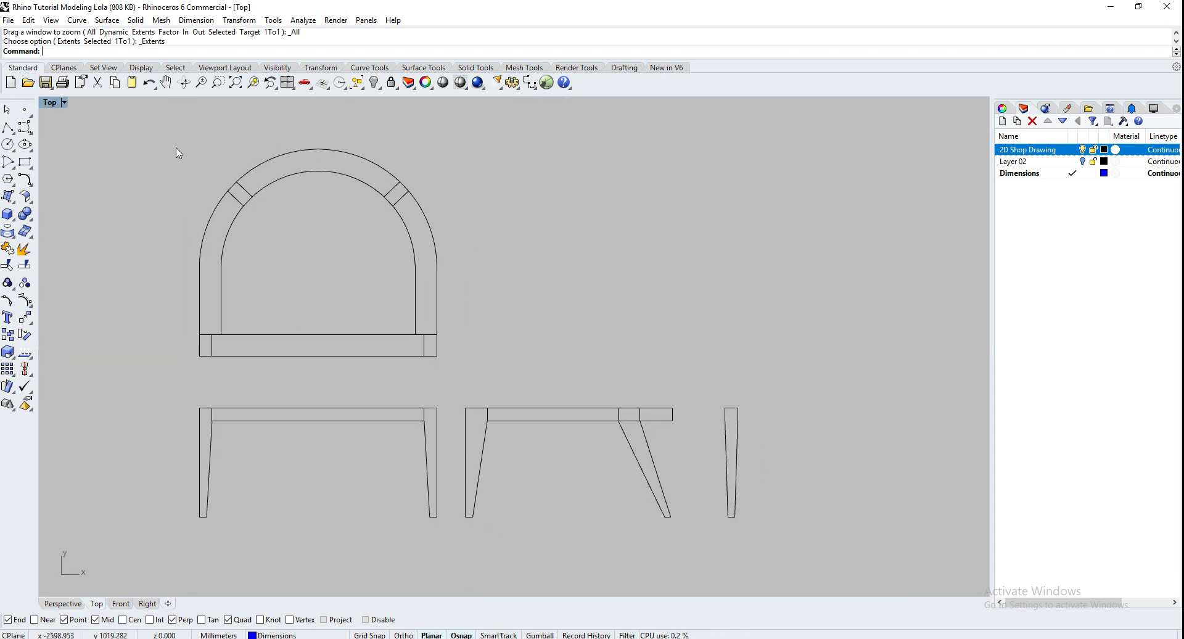
Examine the individual rail and leg outlines in the plan, front, side and single-leg views, leaving nothing selected.
click(301, 355)
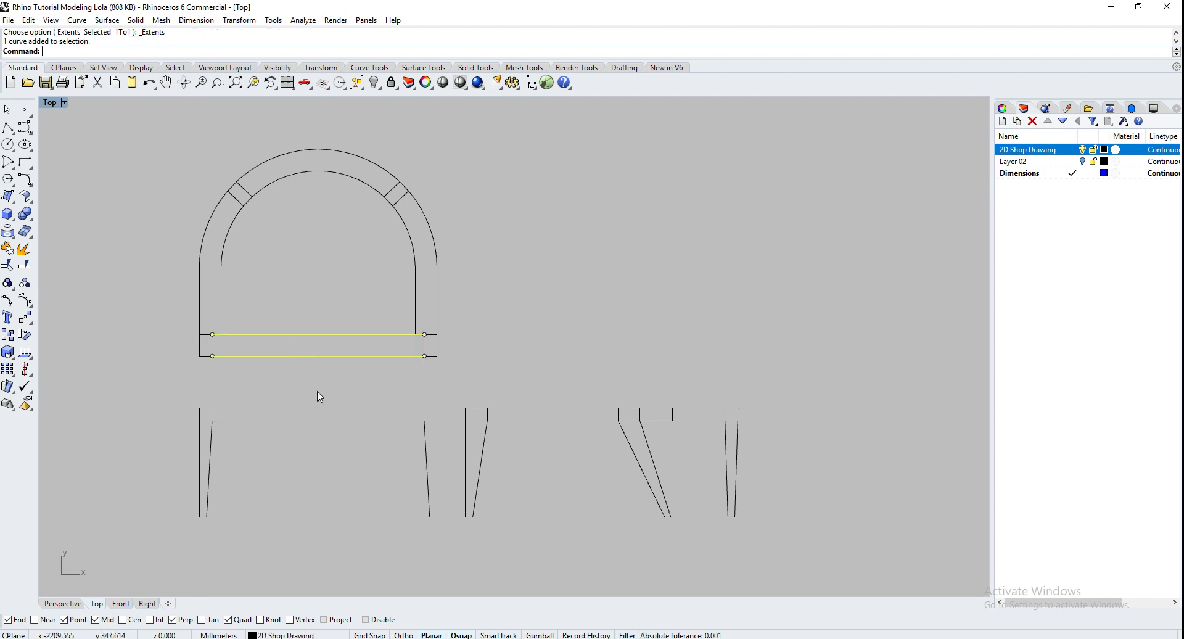
click(438, 345)
click(436, 292)
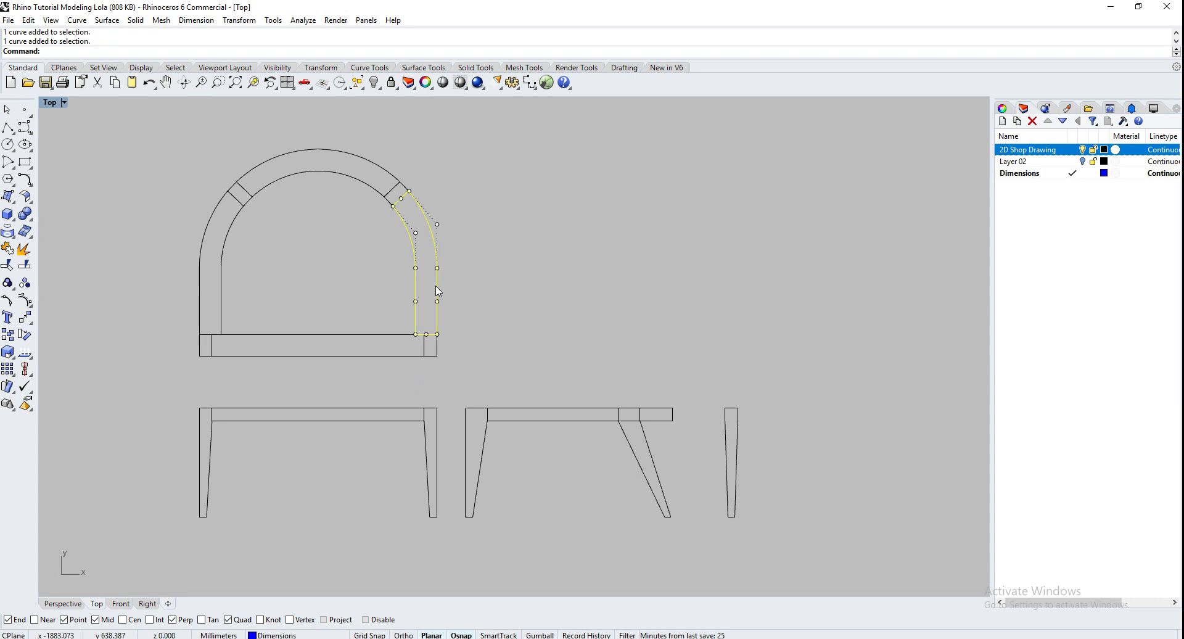
click(406, 183)
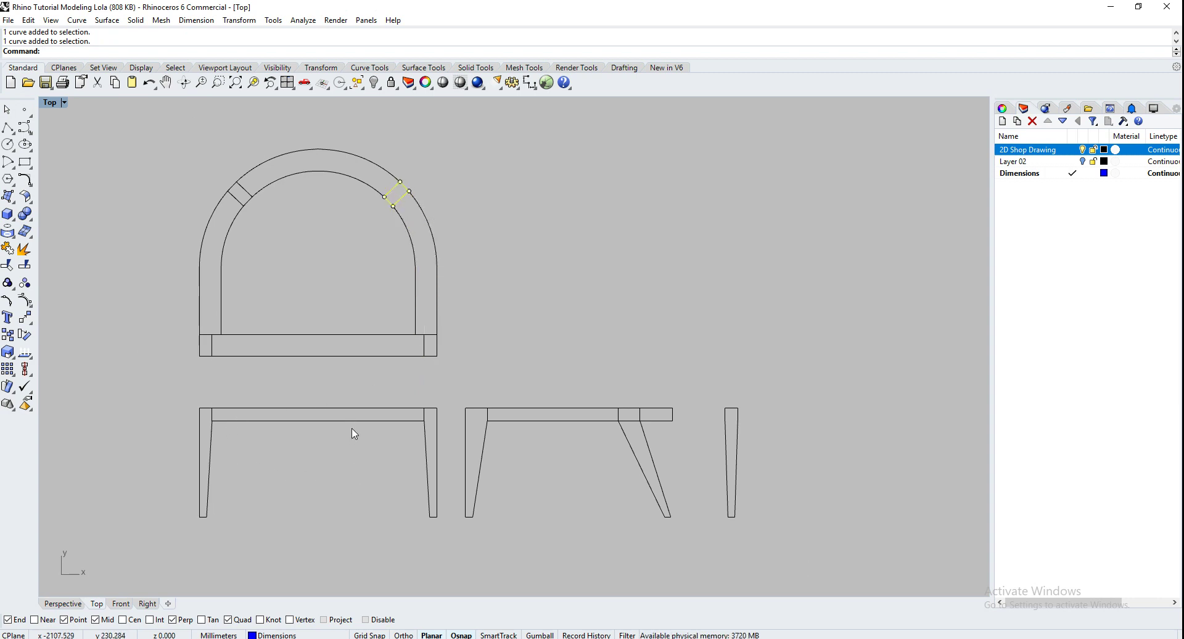
click(425, 448)
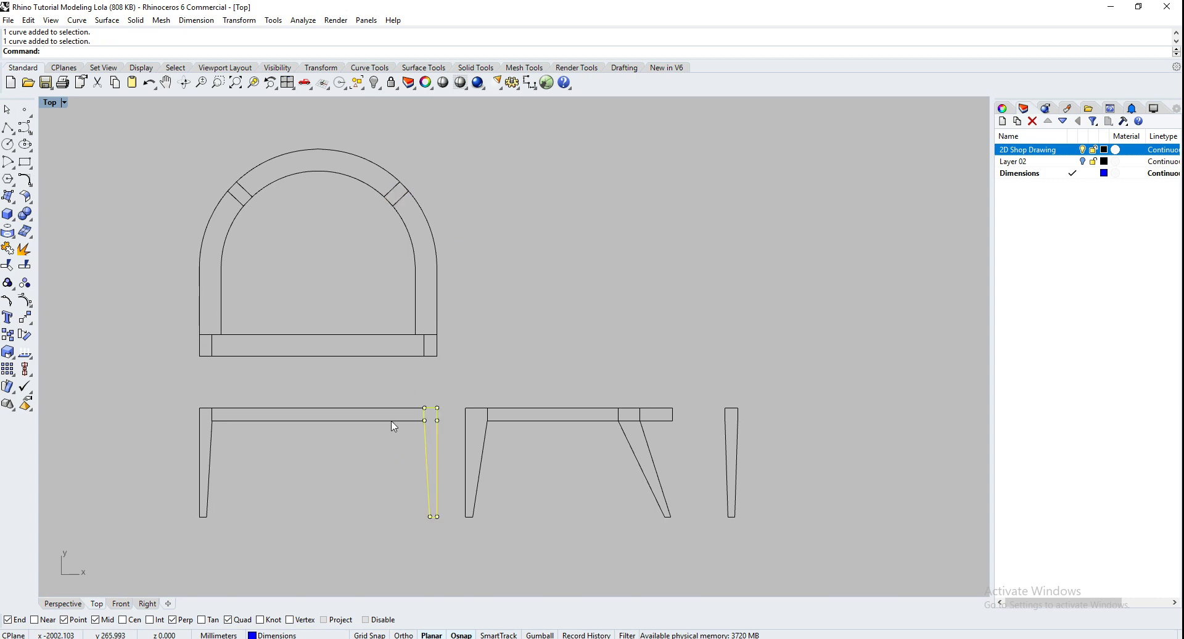
click(393, 421)
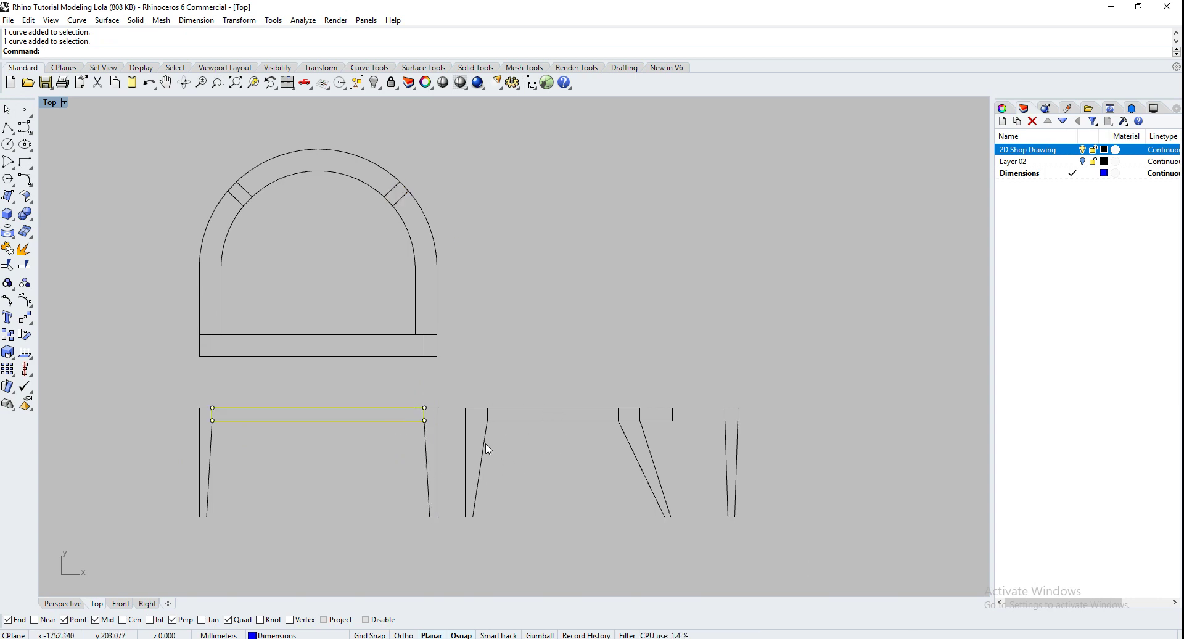
click(486, 444)
click(544, 425)
click(636, 444)
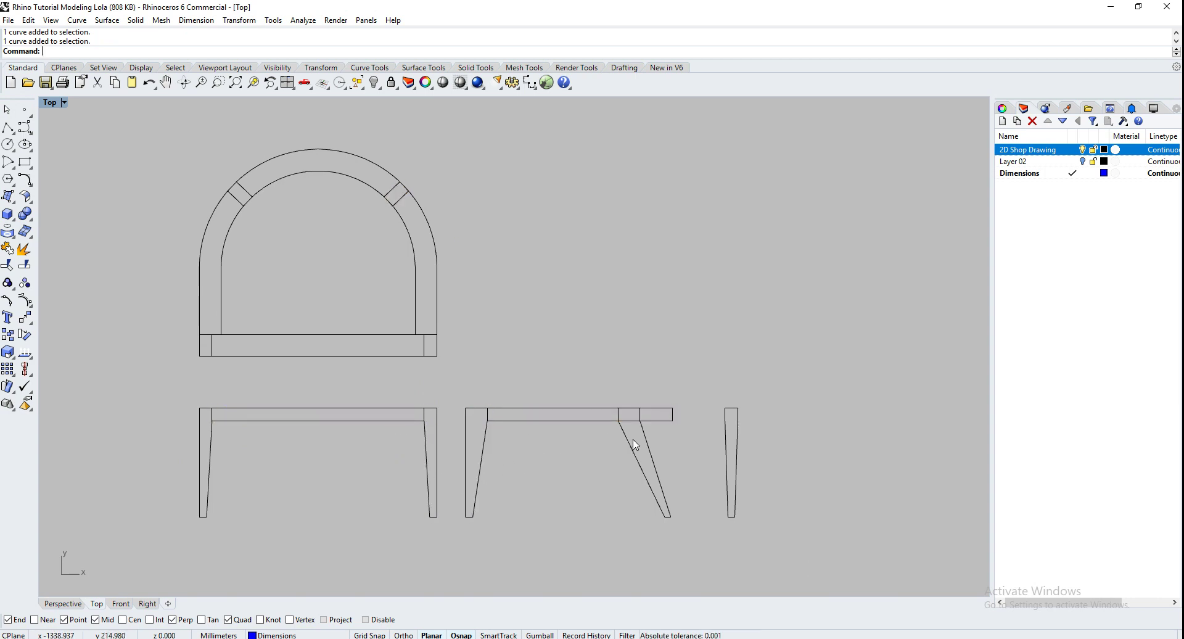
click(628, 444)
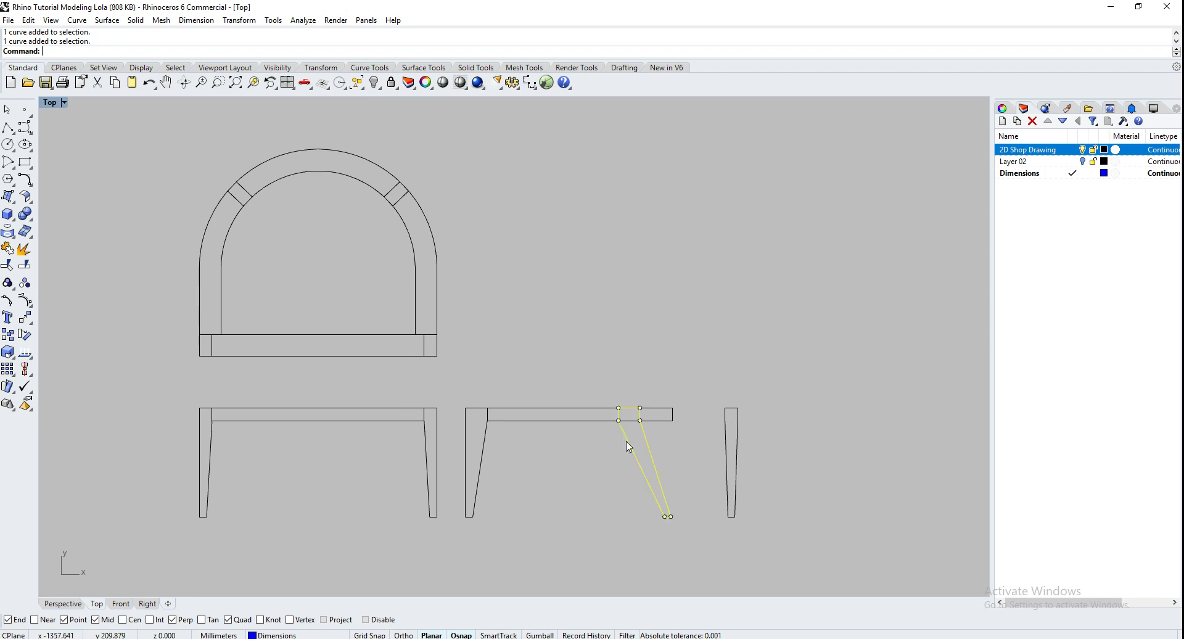
click(737, 449)
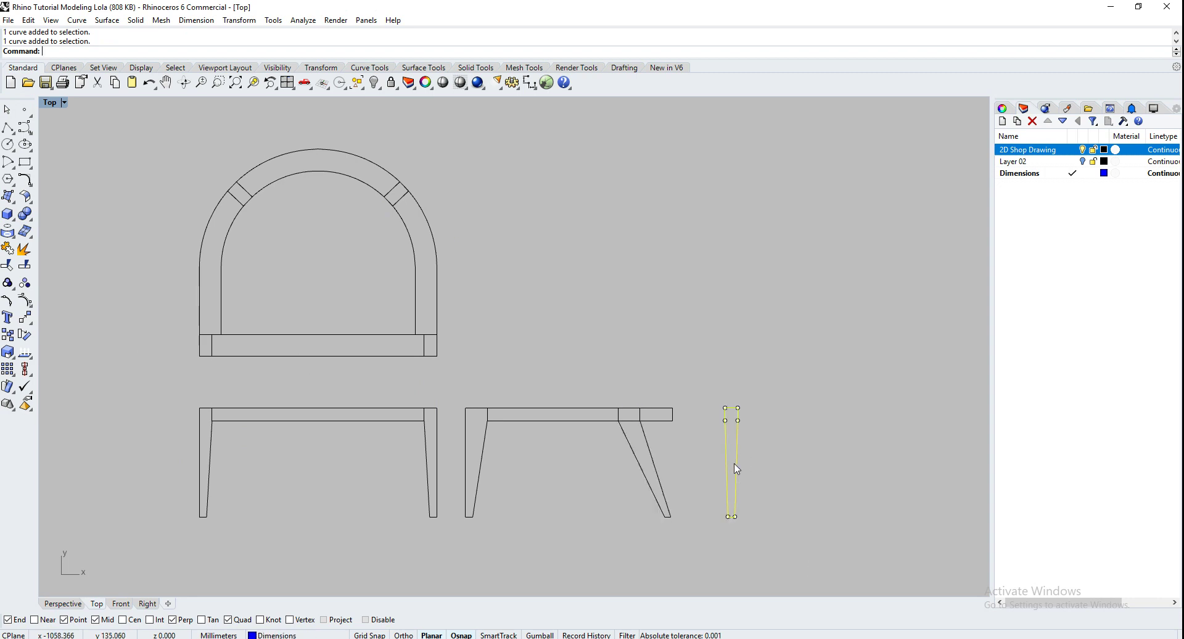
click(651, 454)
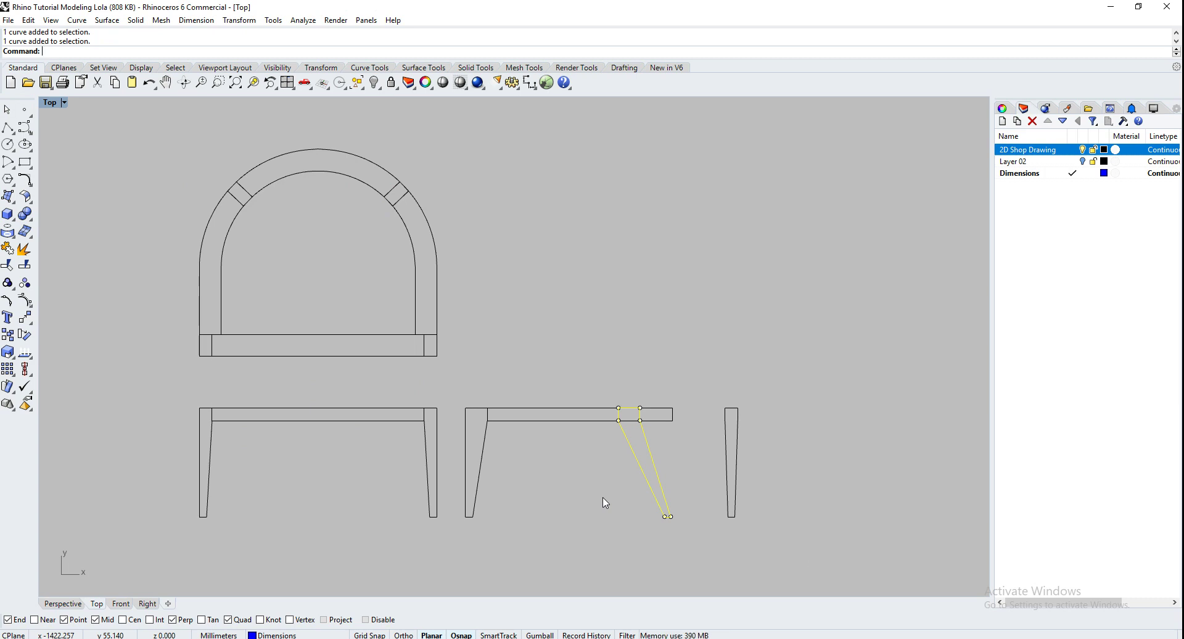
key(Escape)
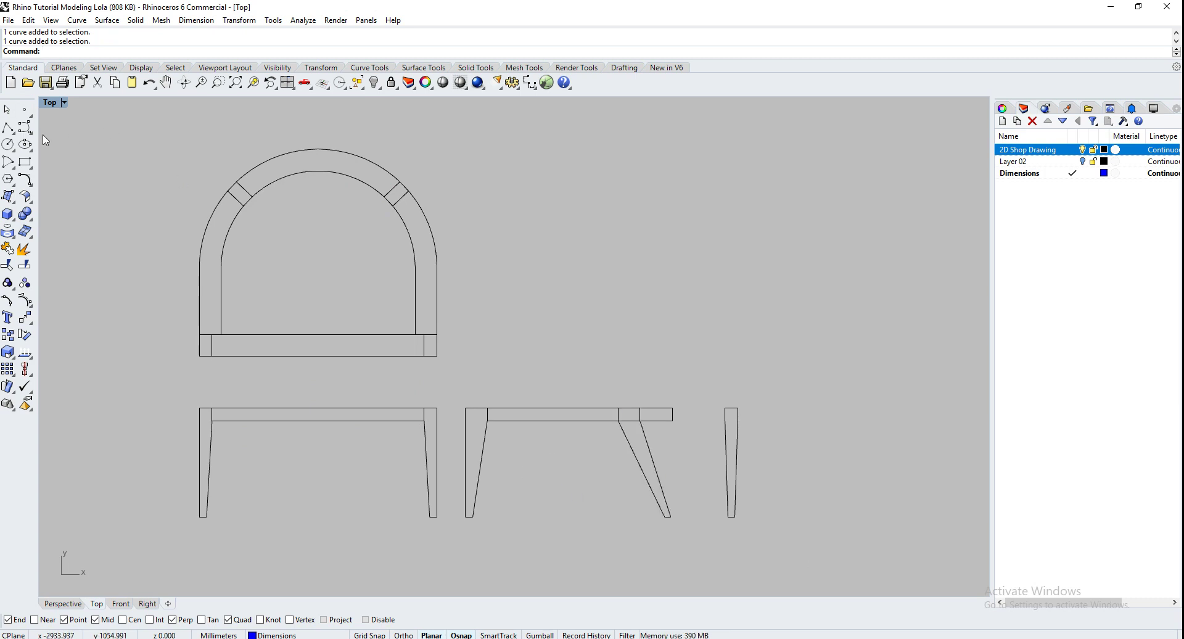
Make 2D Shop Drawing the current layer.
click(25, 127)
key(Escape)
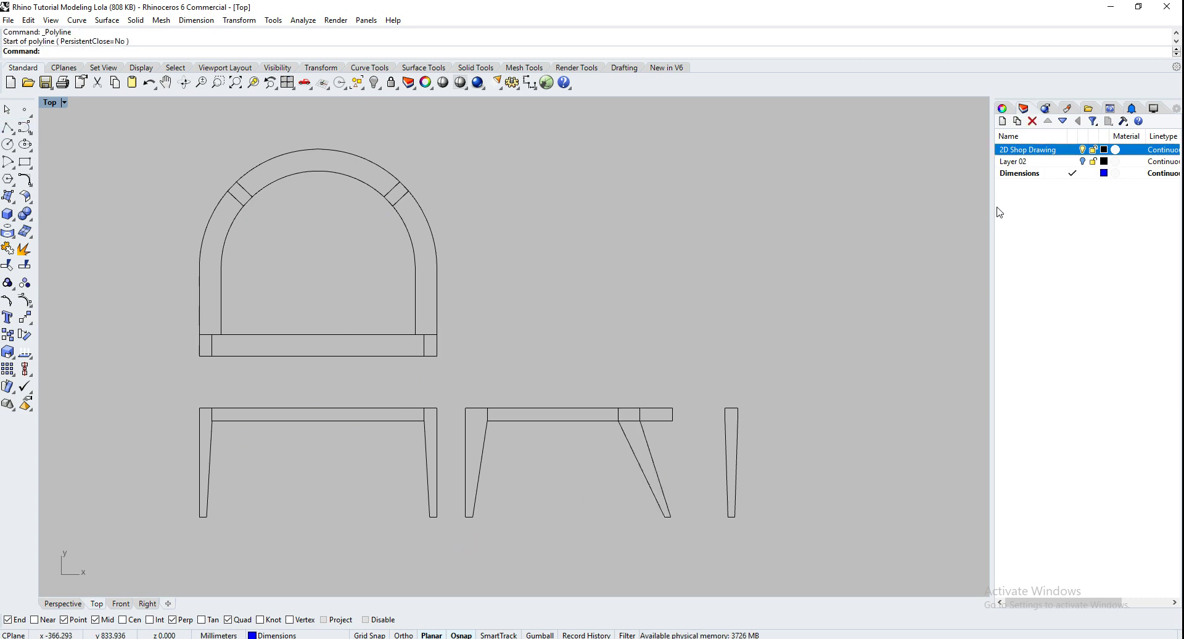
click(1031, 151)
click(1039, 184)
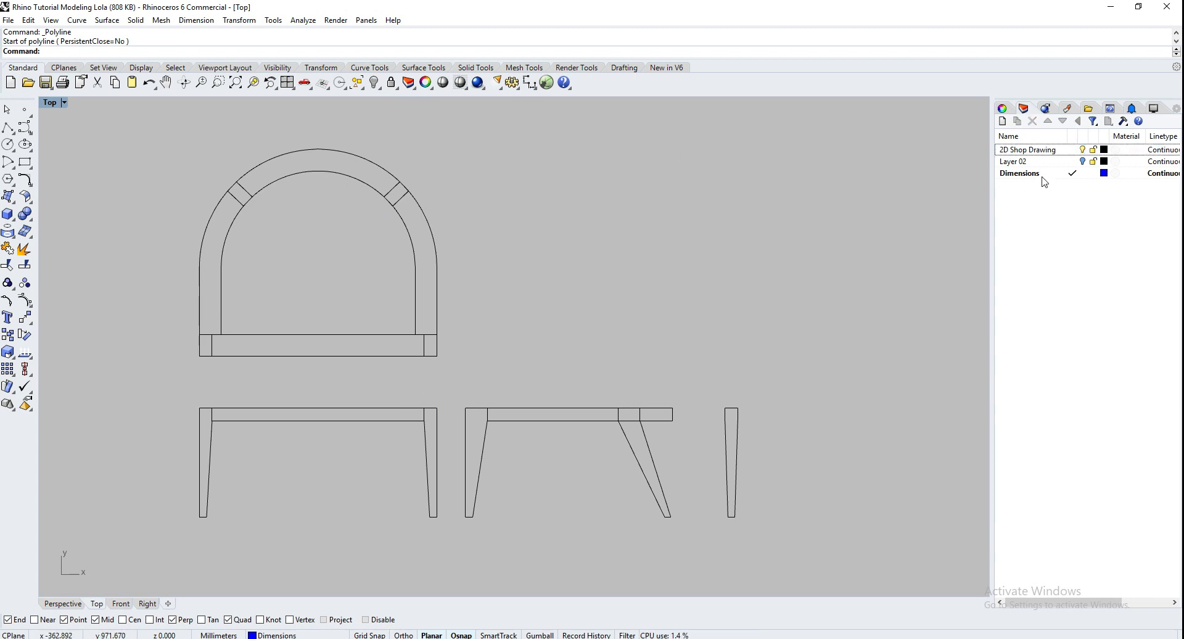
double_click(1041, 153)
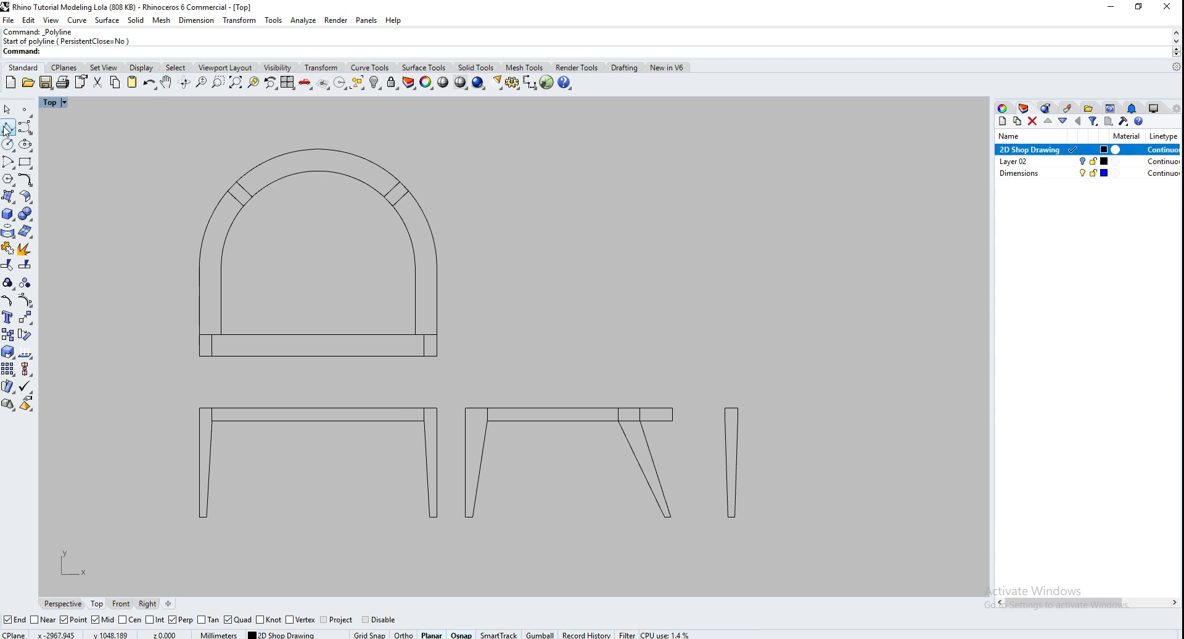
Draw a line about 645 mm long at 2 degrees from the front leg's lower outer corner in the side view.
click(7, 127)
click(466, 517)
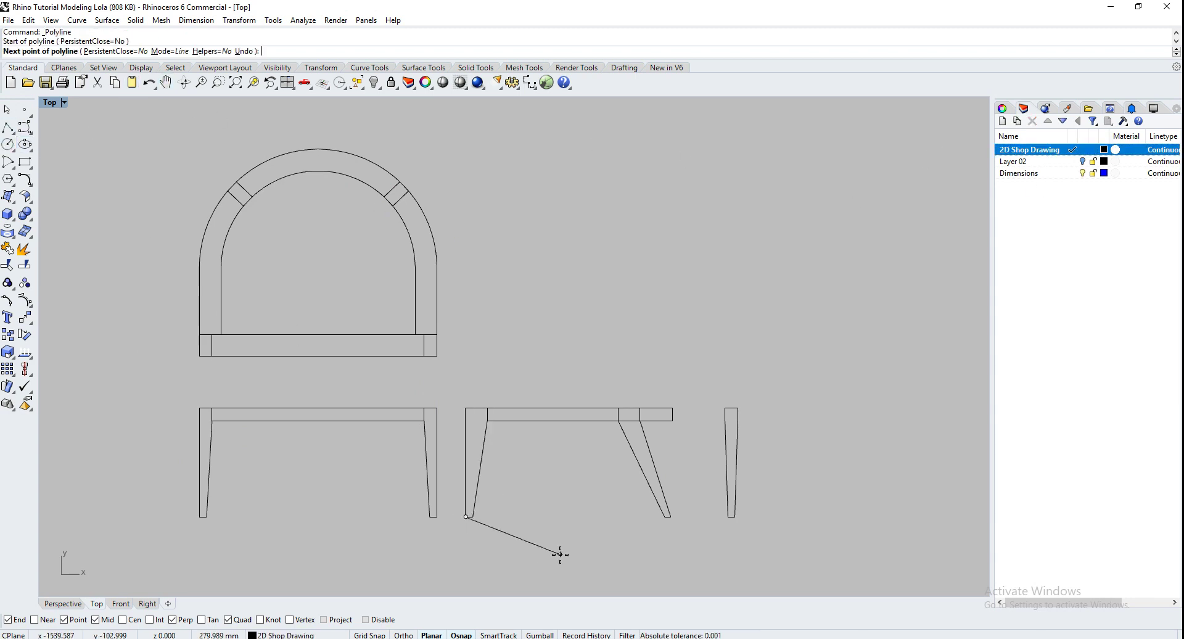
text(<2)
key(Return)
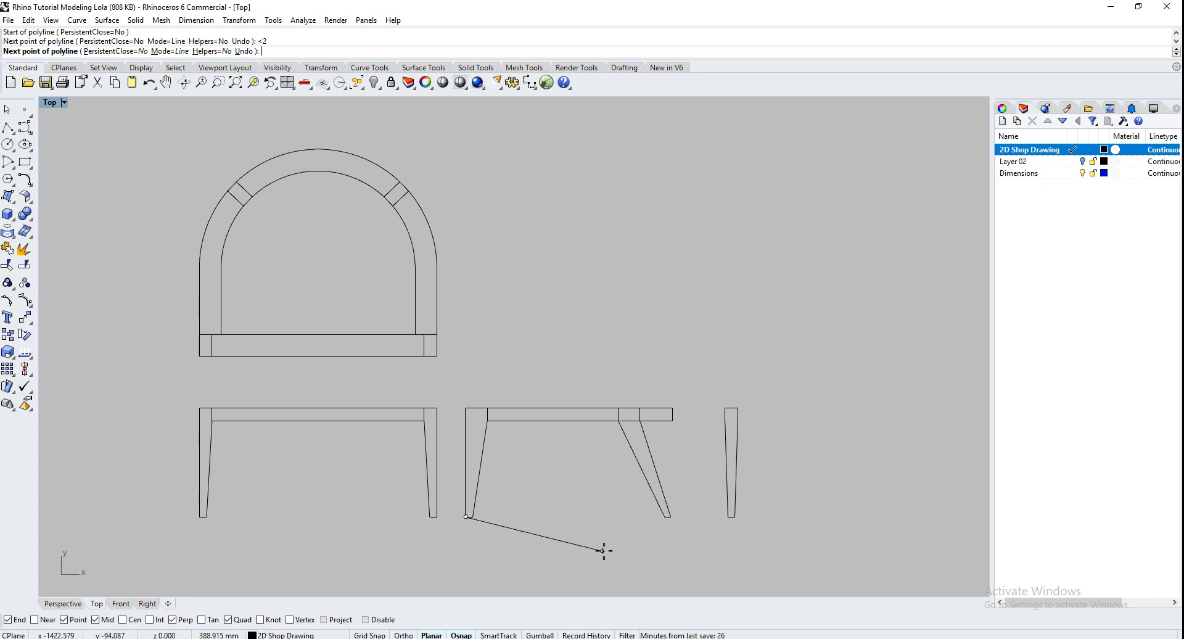
click(699, 508)
key(Return)
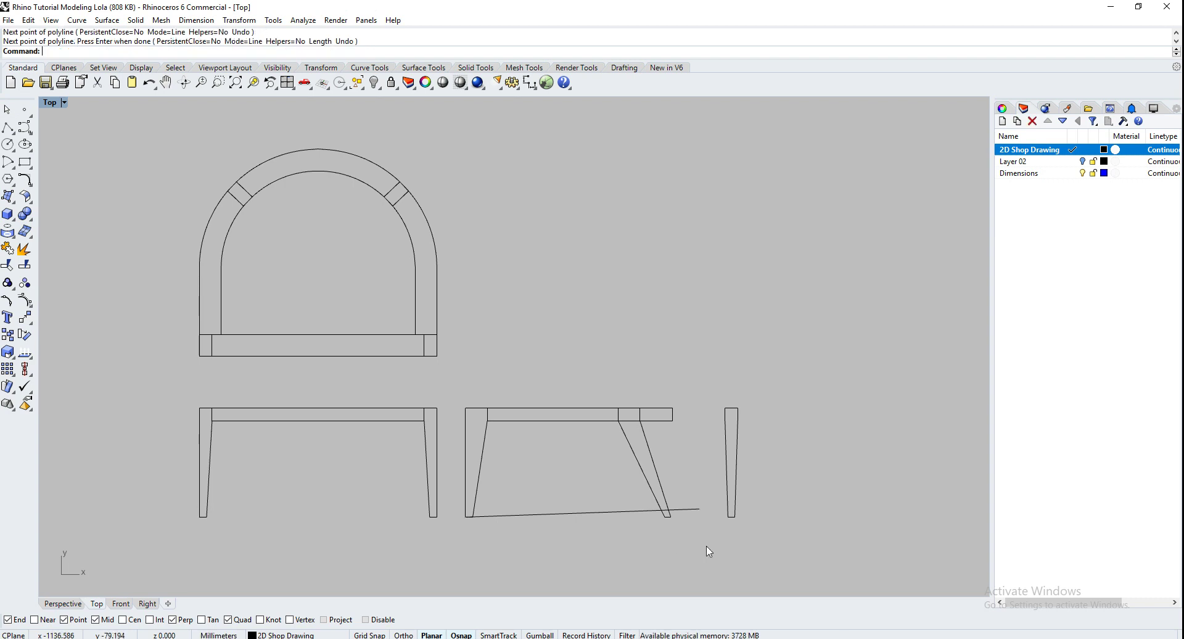
Rotate the side view with its angled line about the front leg's lower outer corner until the line is horizontal.
drag(707, 547, 454, 383)
text(r)
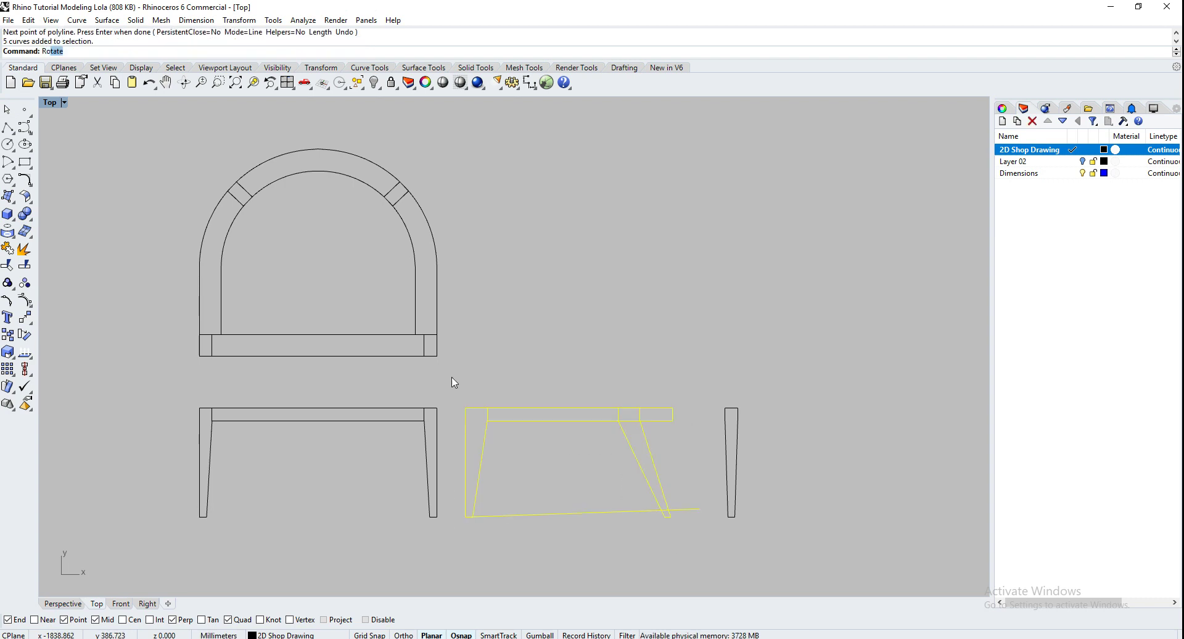
key(Return)
click(466, 516)
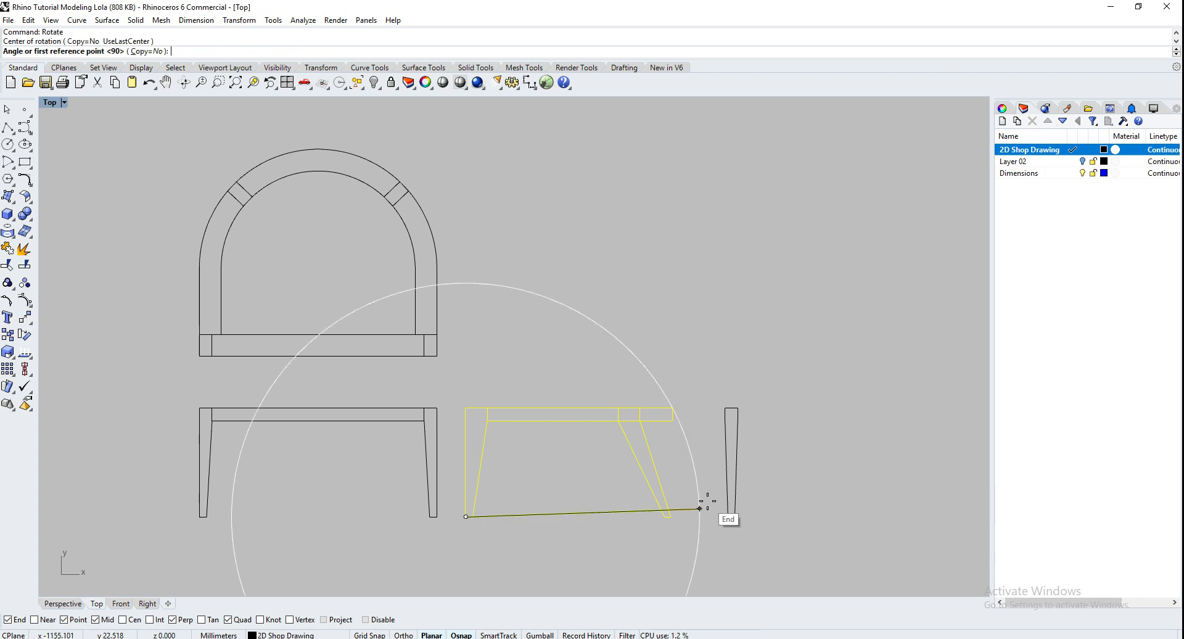
click(699, 508)
click(697, 522)
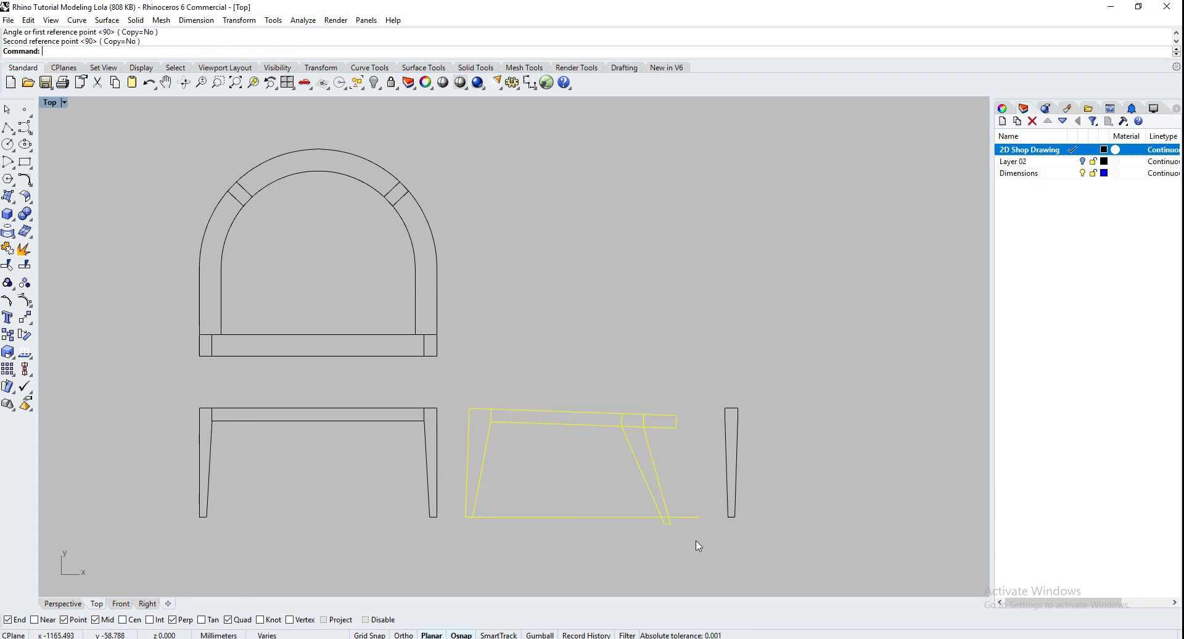
key(Escape)
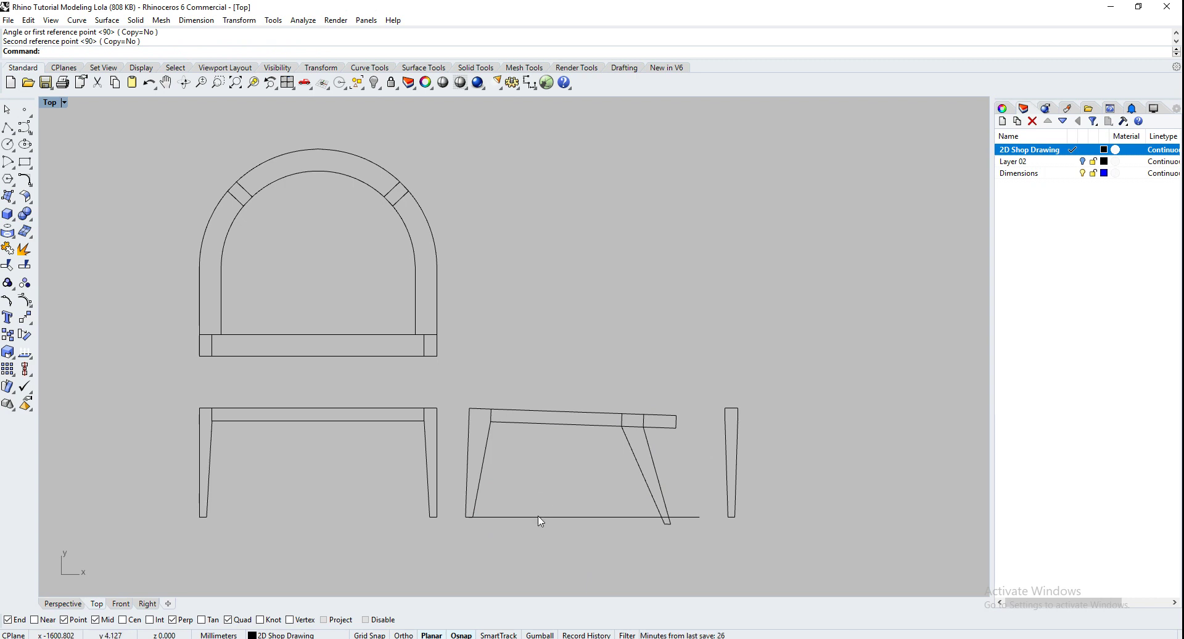
Undo the side view's rotation and the angled polyline.
key(ctrl+z)
key(ctrl+z)
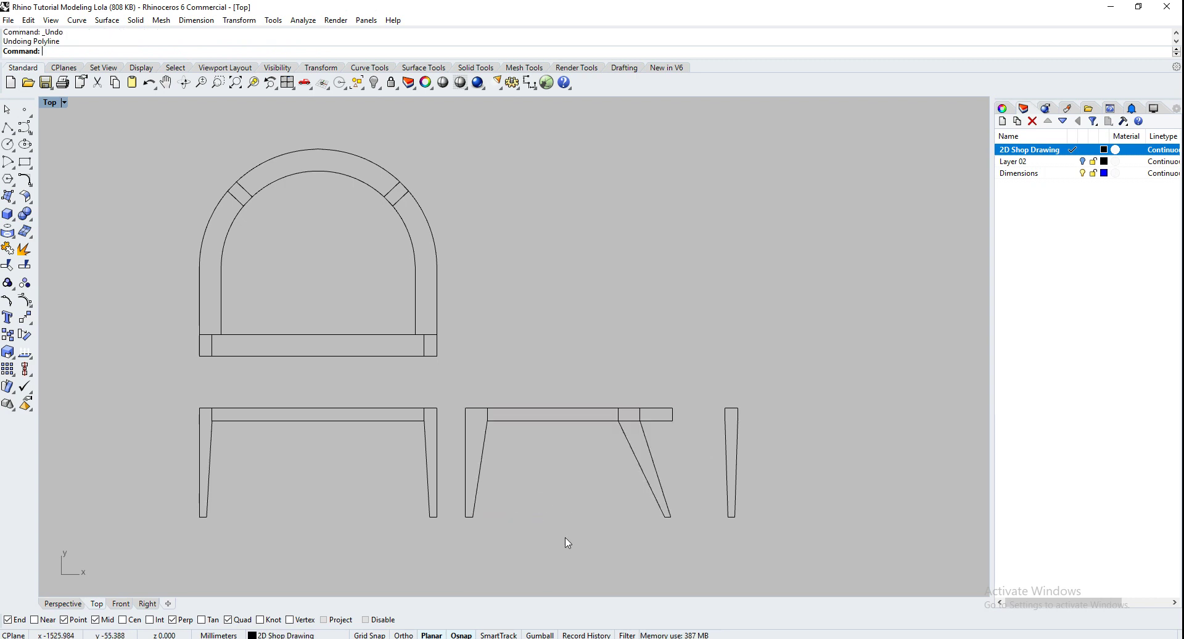
right_drag(575, 510, 562, 512)
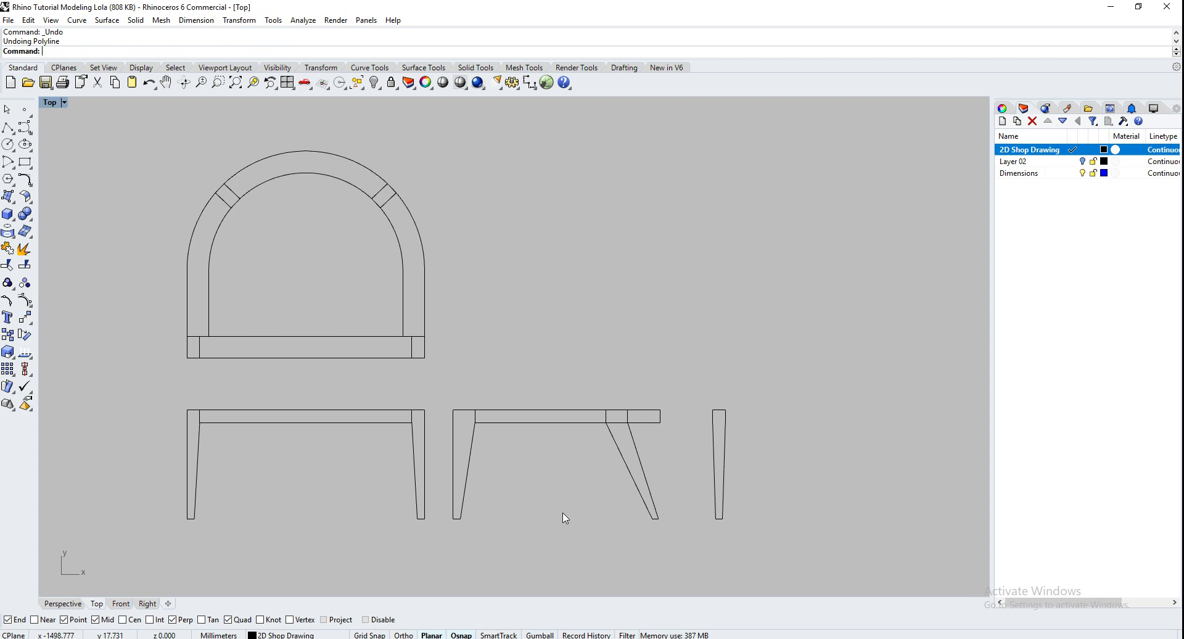
Create a new layer named 3D Model.
click(1003, 121)
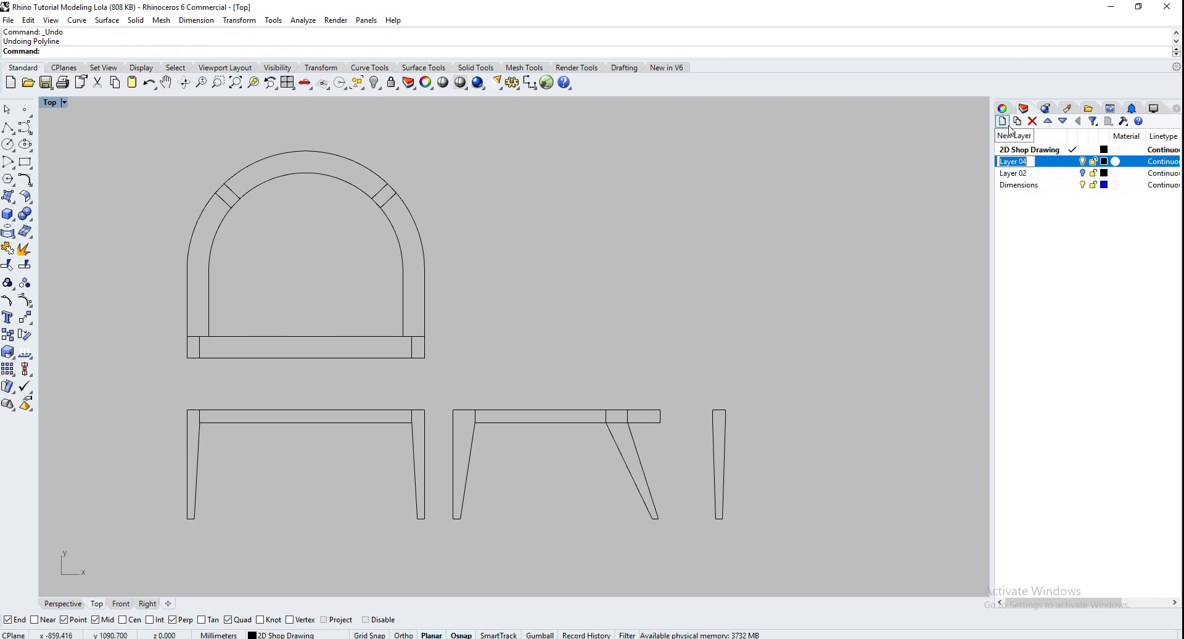
text(3)
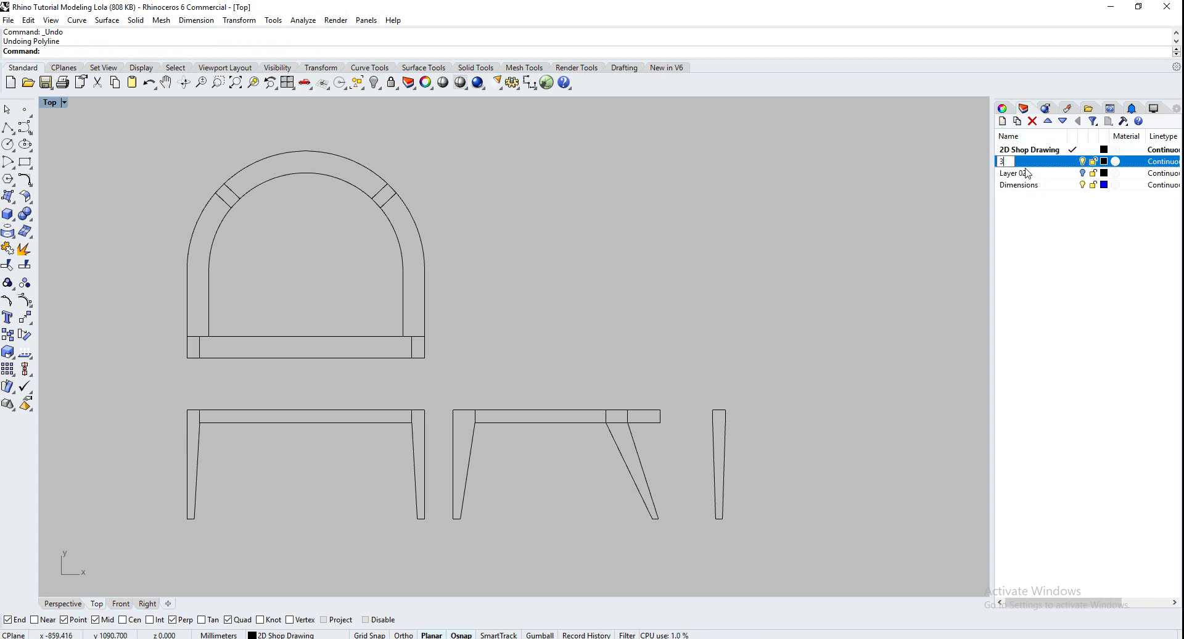
text(D Model)
key(Return)
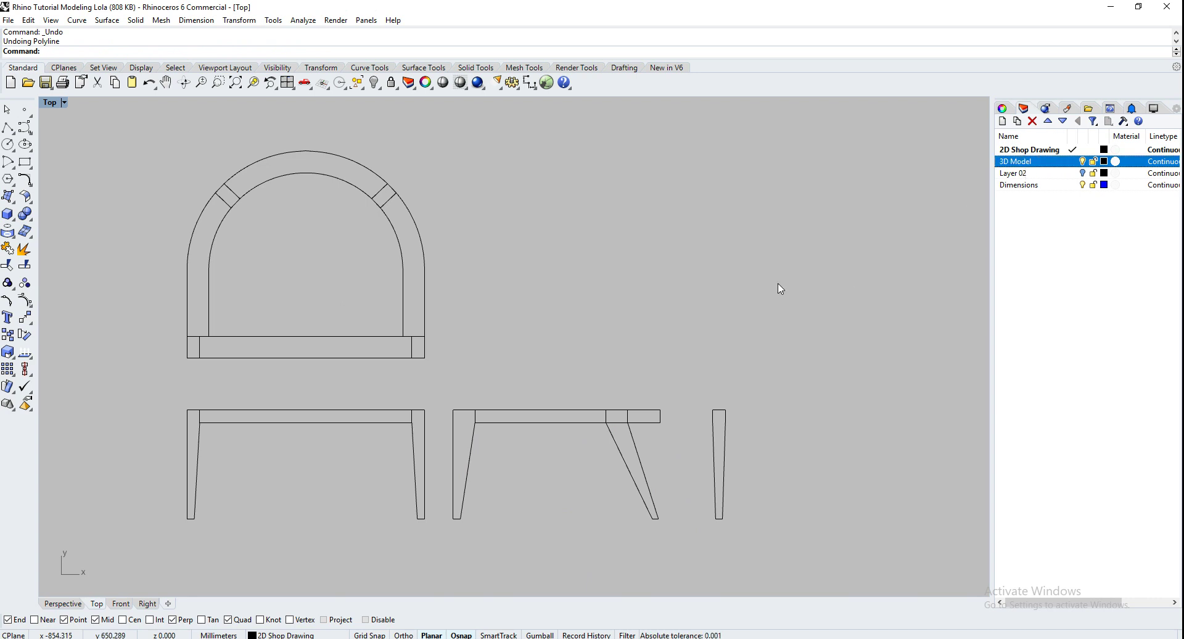
Copy all the chair base curves to empty space above and to the right of the original drawing.
scroll(436, 444, down, 4)
drag(633, 531, 193, 286)
text(copy)
key(Return)
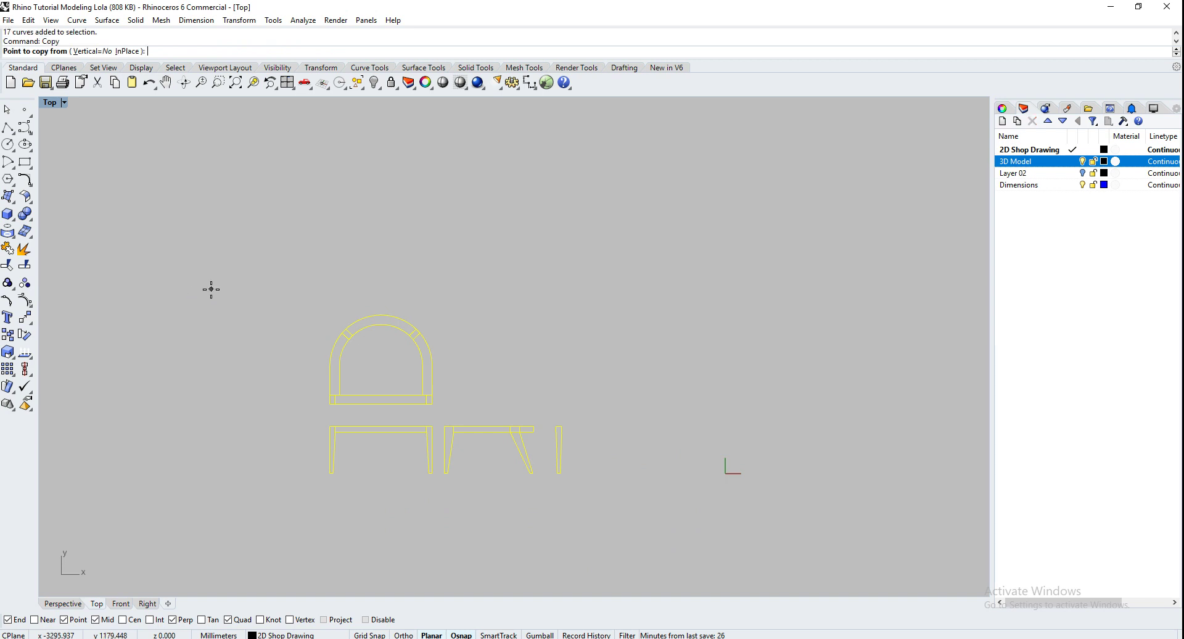
click(166, 395)
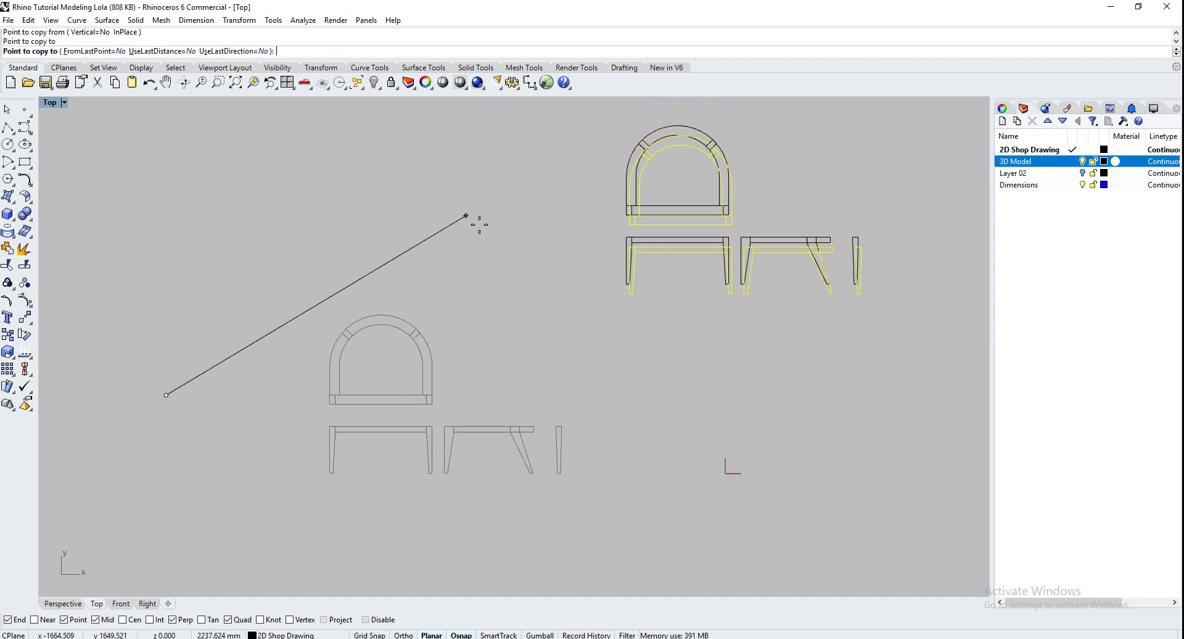
click(463, 206)
key(Return)
Move the copied set of curves to the 3D Model layer.
drag(925, 312, 586, 127)
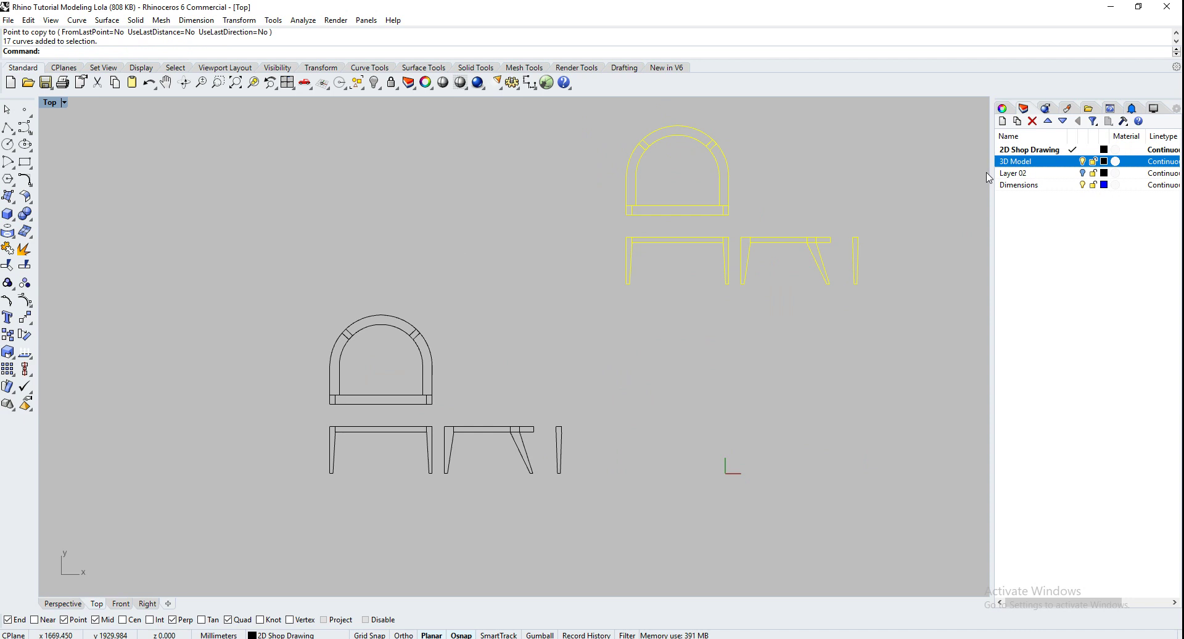
right_click(1039, 163)
click(1114, 378)
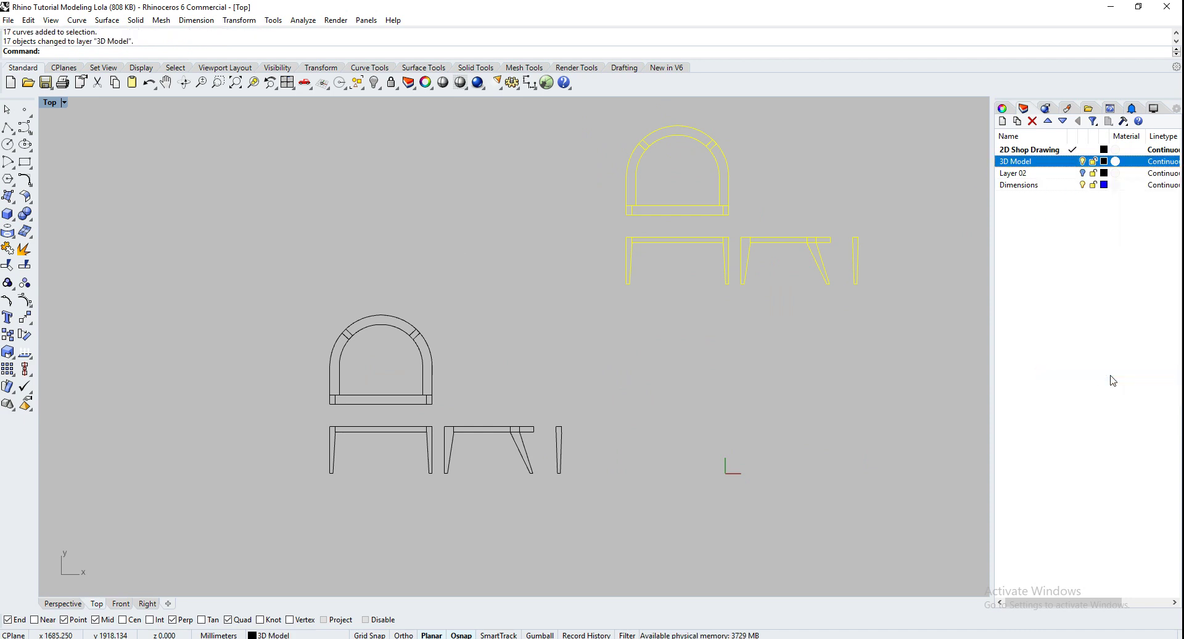
Make 3D Model the current layer and hide the 2D Shop Drawing layer.
click(748, 372)
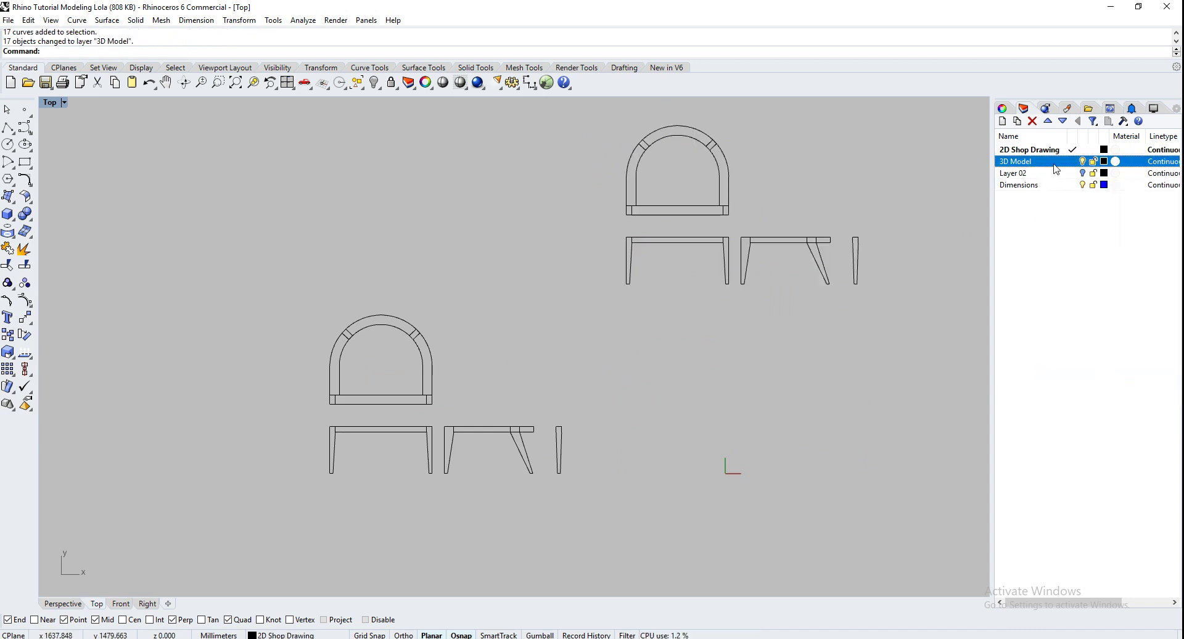
click(1073, 161)
click(1083, 149)
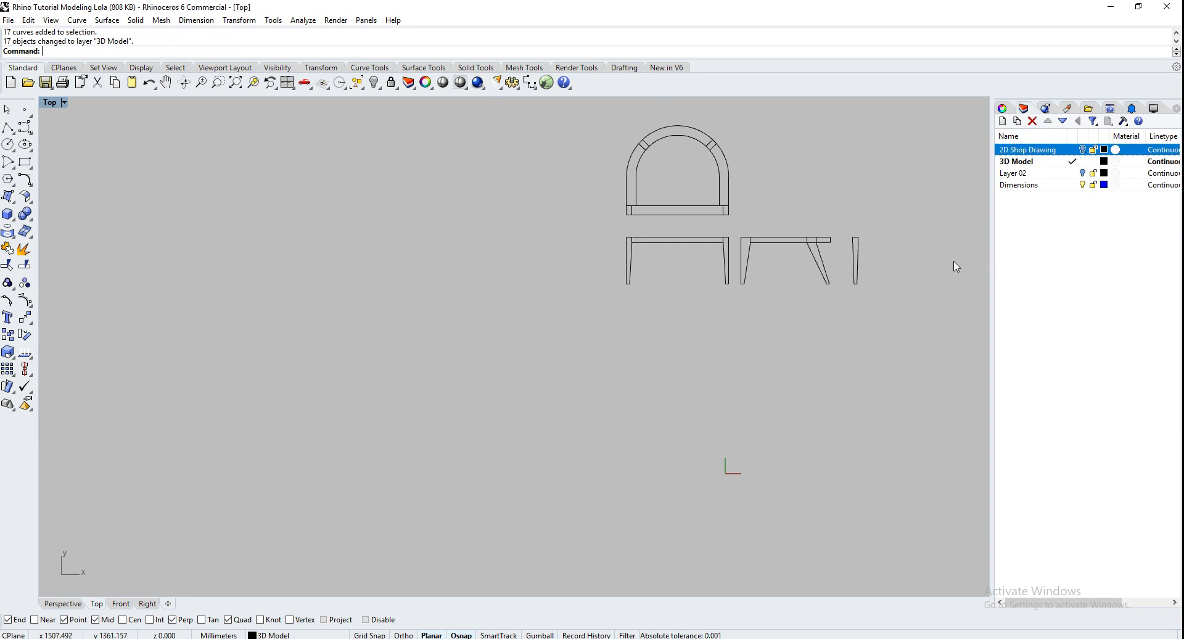
Move the whole copied set of chair base curves down and left, nearer to the origin's level.
right_drag(825, 201, 795, 226)
drag(905, 380, 502, 151)
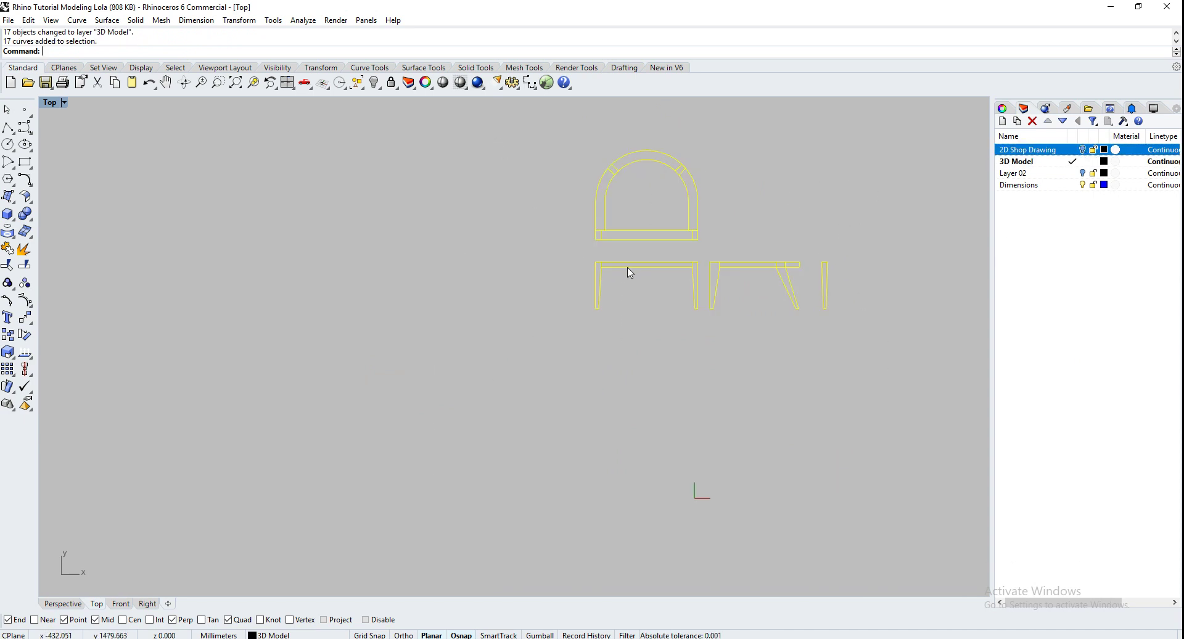
drag(630, 272, 426, 438)
click(497, 508)
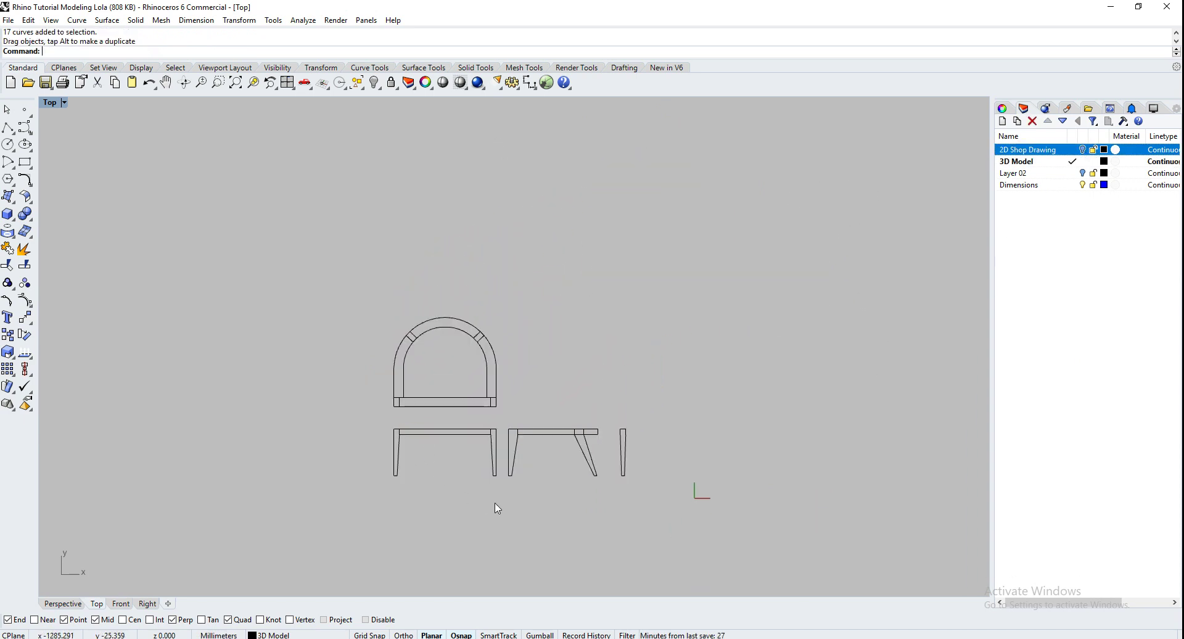
Delete the front view's rail and left leg, plus the rail outline and remaining top line of the side view.
scroll(645, 523, up, 2)
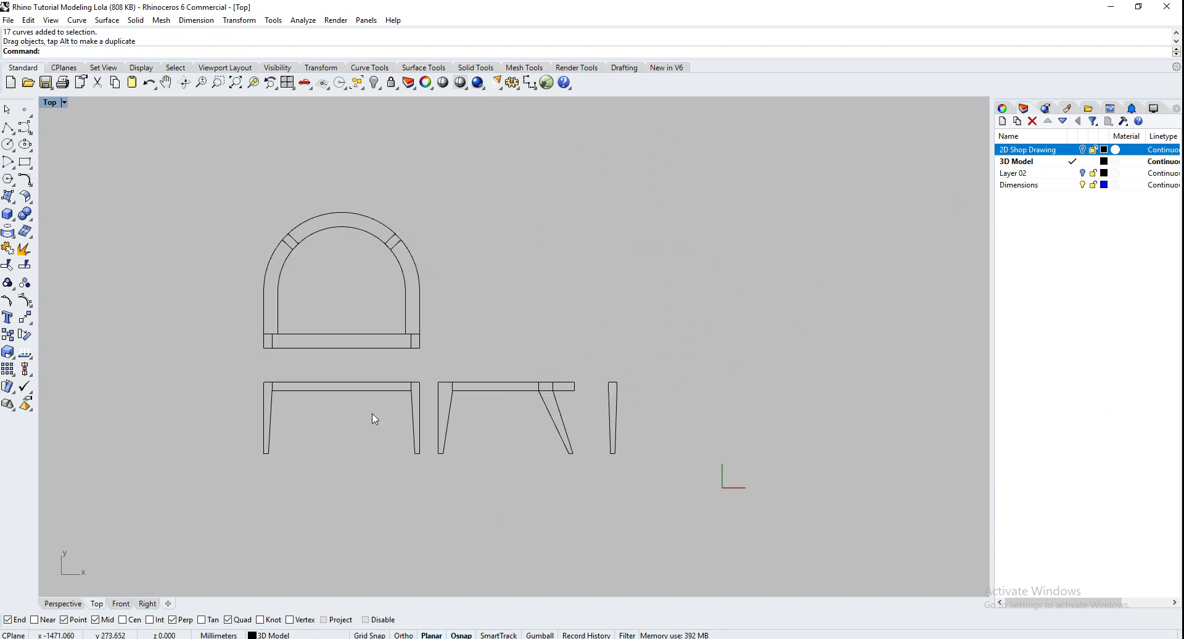
click(345, 396)
key(Delete)
click(268, 417)
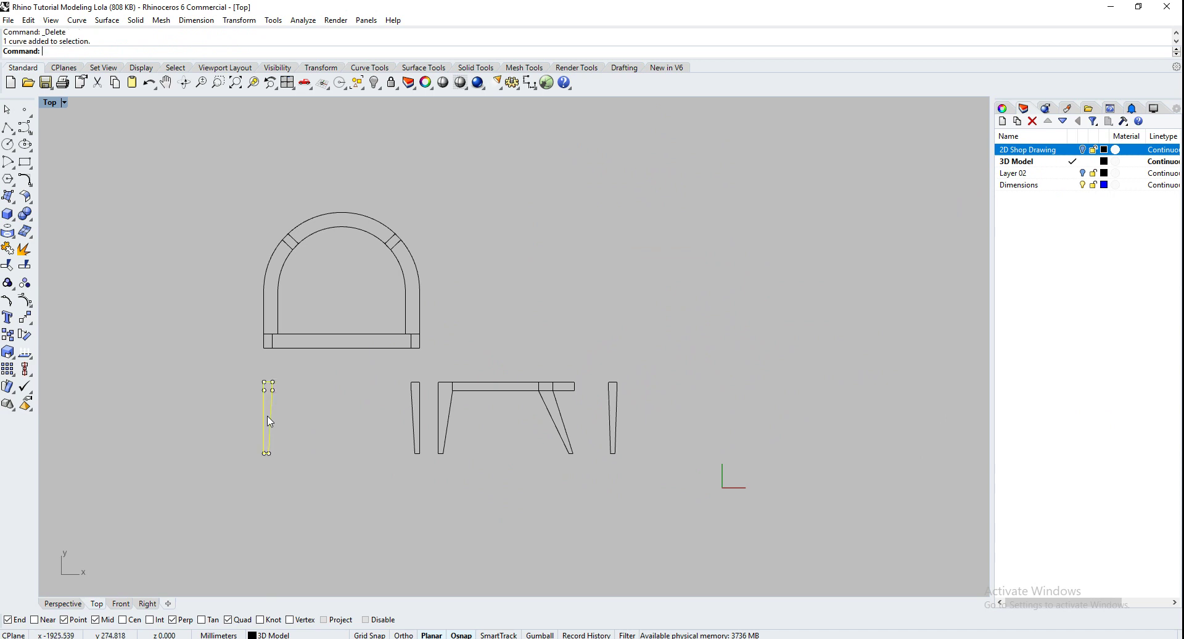
key(Delete)
click(478, 390)
key(Delete)
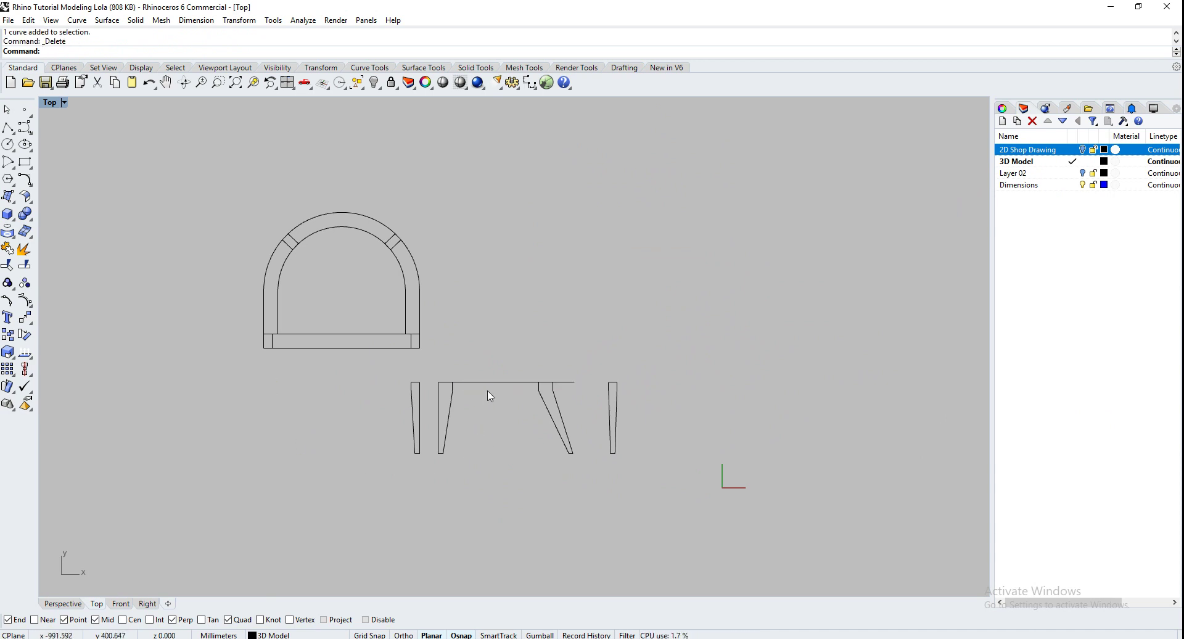
click(491, 384)
key(Delete)
Align the four leg outlines to the origin by moving the rightmost leg's bottom corner to 0, and slide them left along X.
click(613, 418)
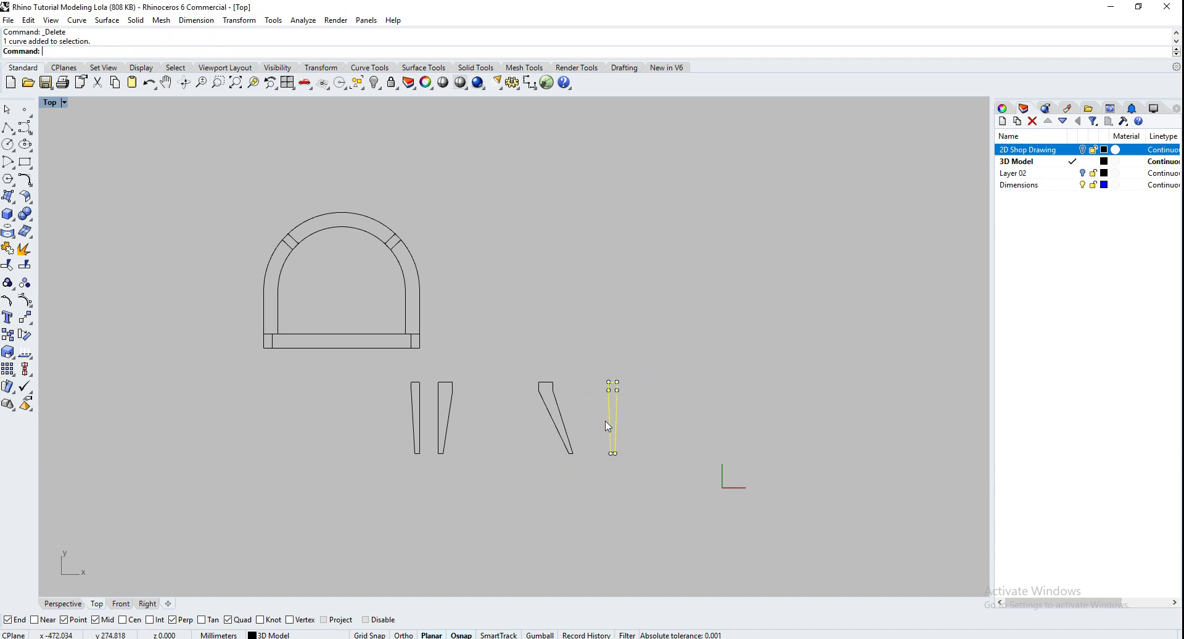
drag(608, 425, 588, 426)
drag(650, 493, 405, 374)
text(move)
key(Return)
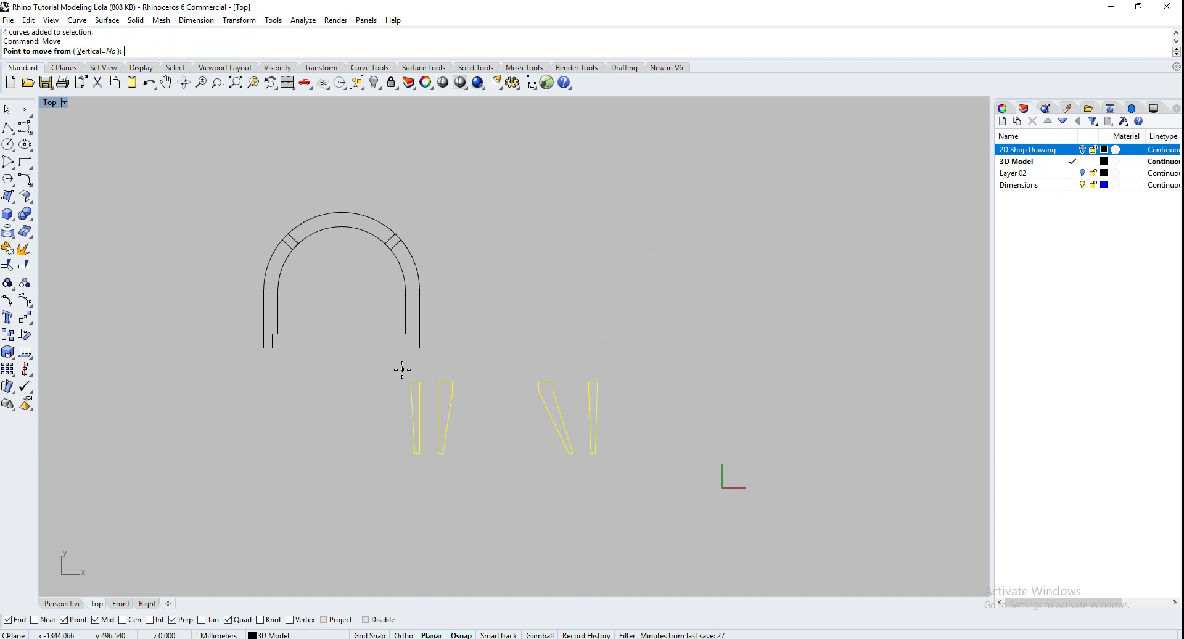
click(597, 454)
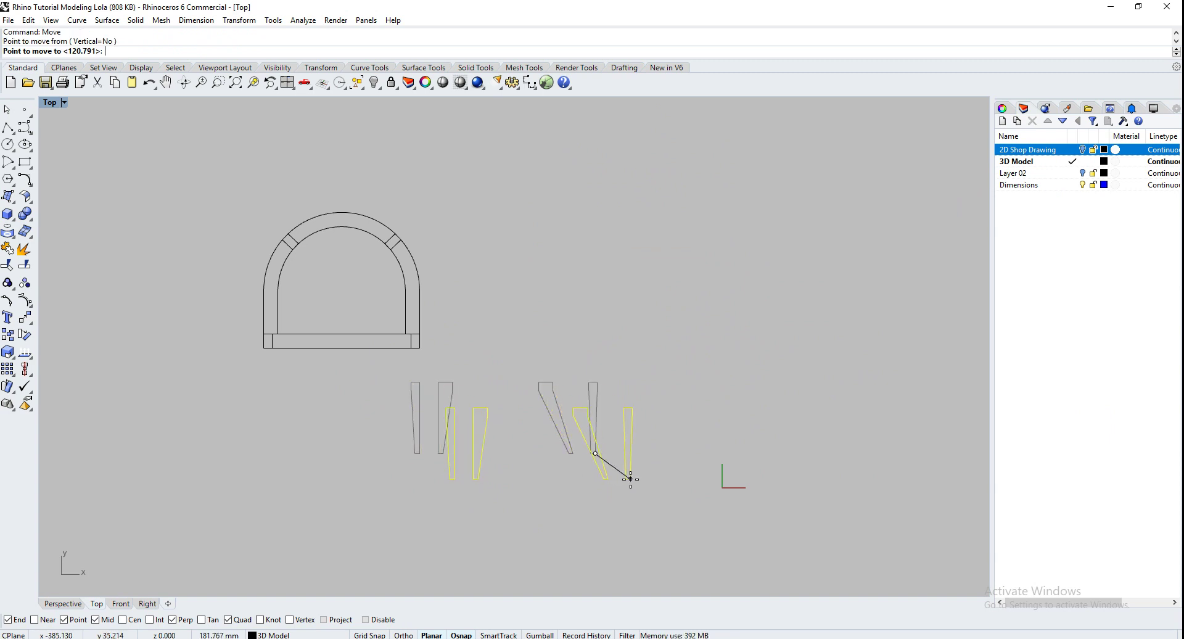
text(0)
key(Return)
drag(717, 437, 658, 437)
key(Escape)
Move the curved frame plan from its lower right corner to 0, and slide it along X to the left of the leg outlines.
drag(448, 383, 238, 192)
key(Return)
click(421, 348)
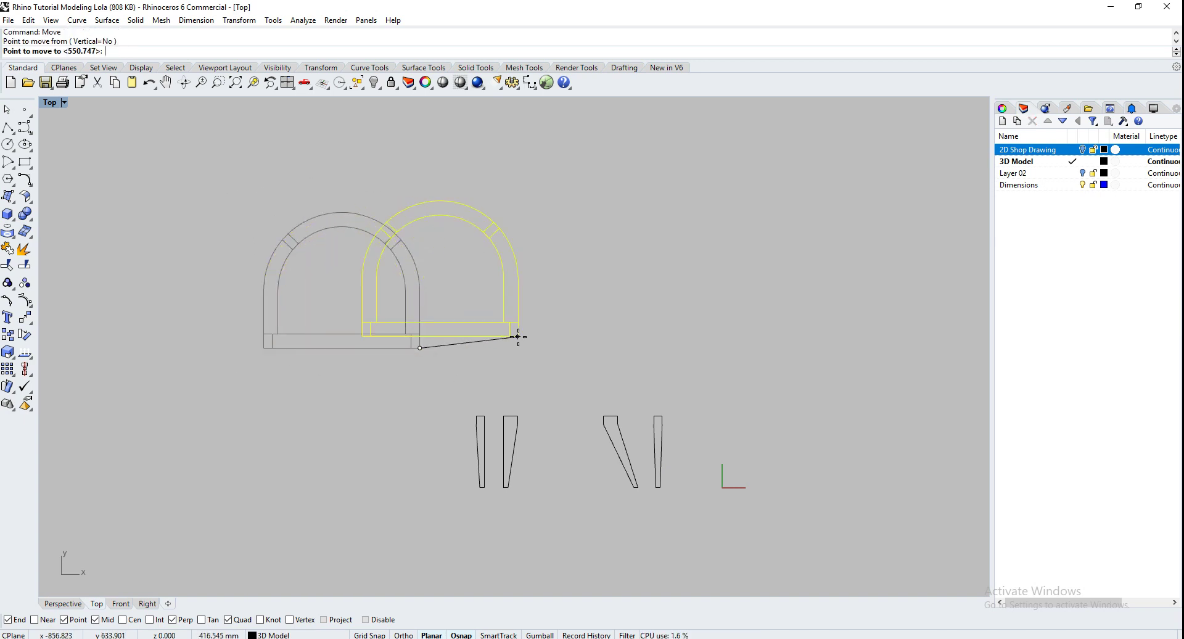
text(0)
key(Return)
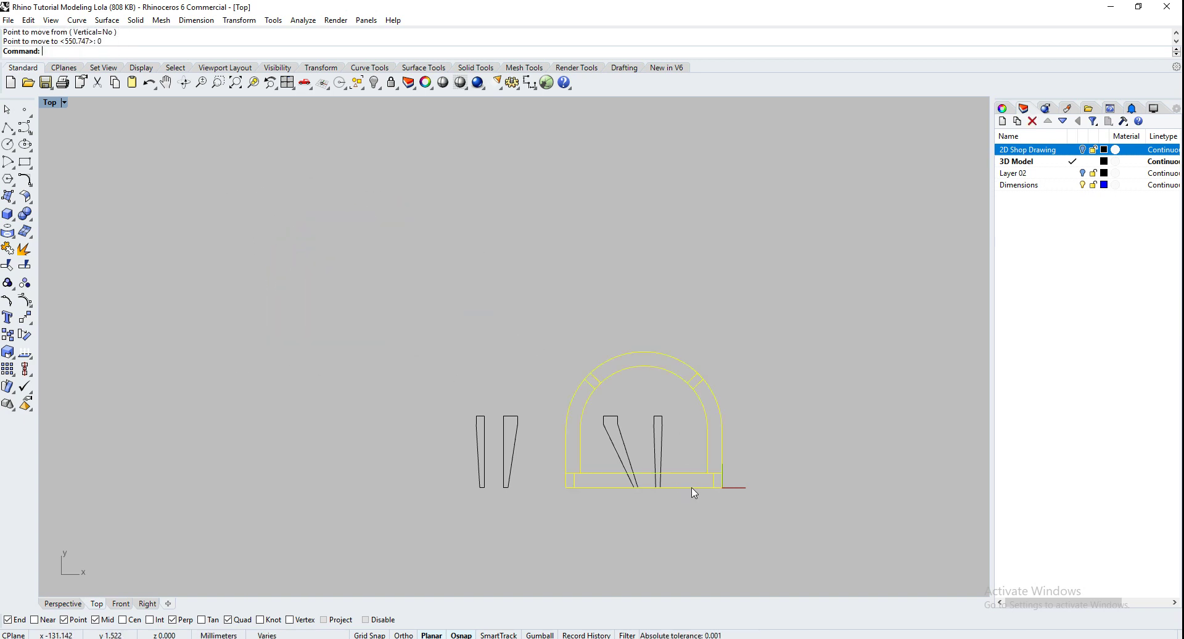
drag(694, 487, 395, 488)
click(511, 521)
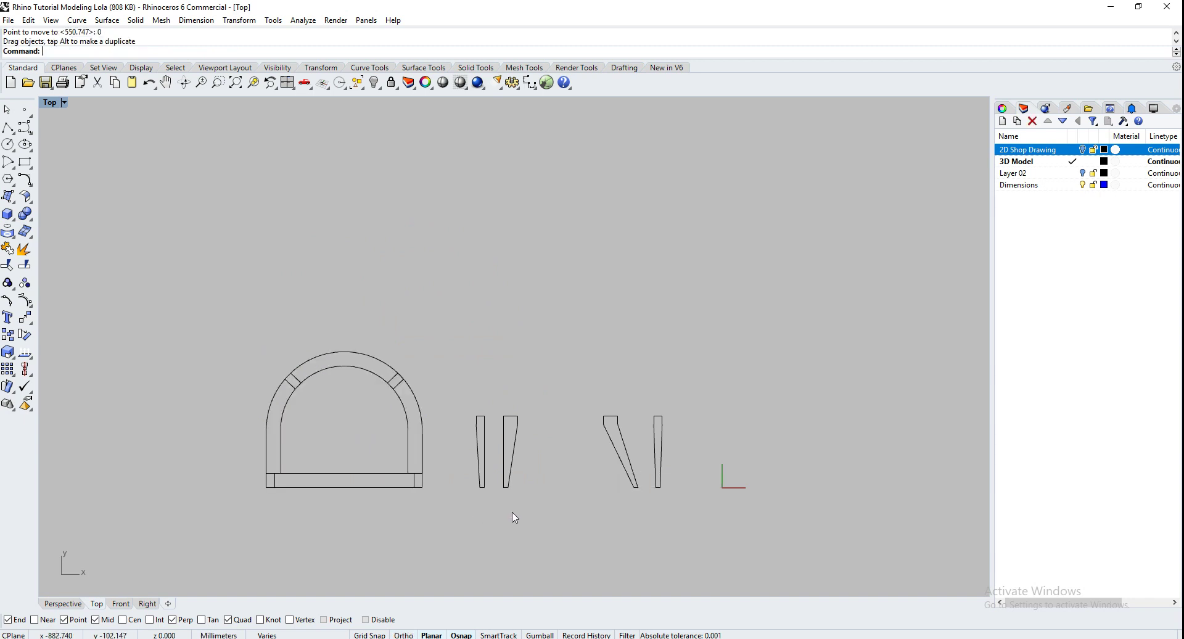
In the Right view, rotate the four leg outlines 90 degrees about origin 0 so they stand upright.
drag(761, 531, 457, 358)
click(150, 605)
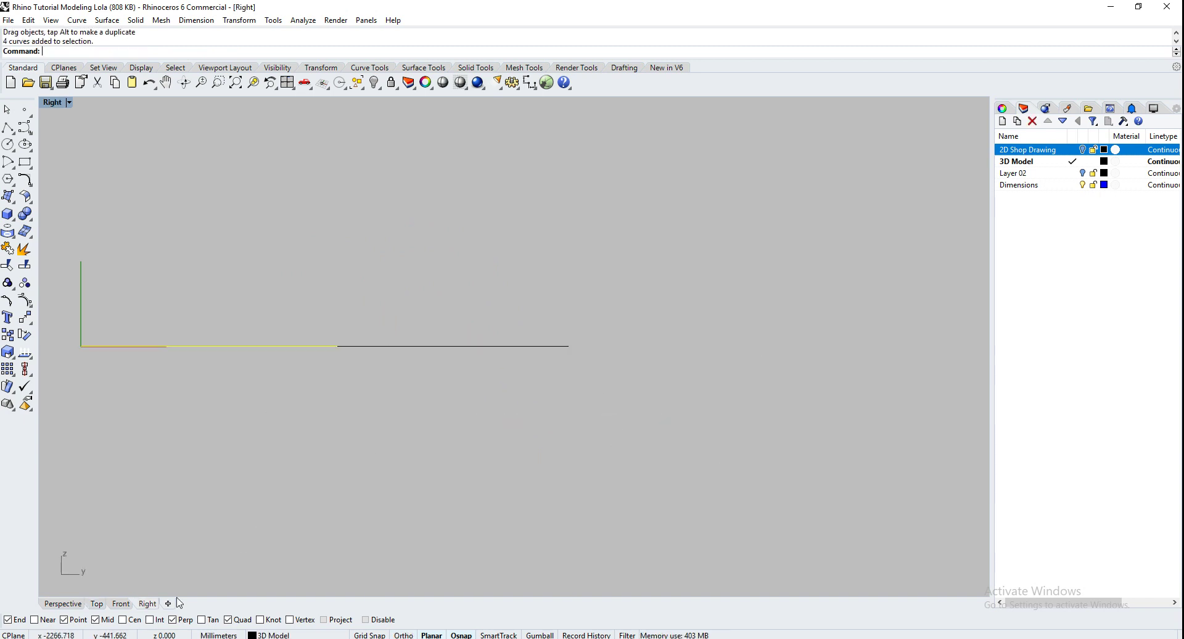
text(rotate)
key(Return)
text(0)
key(Return)
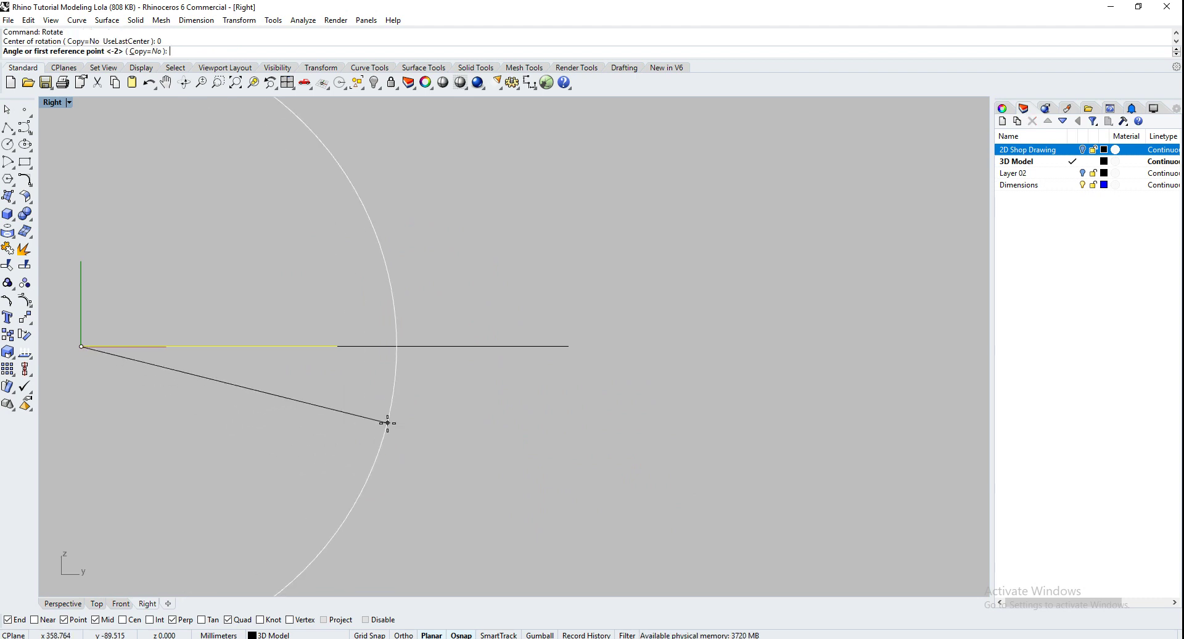
click(434, 370)
click(198, 220)
key(Escape)
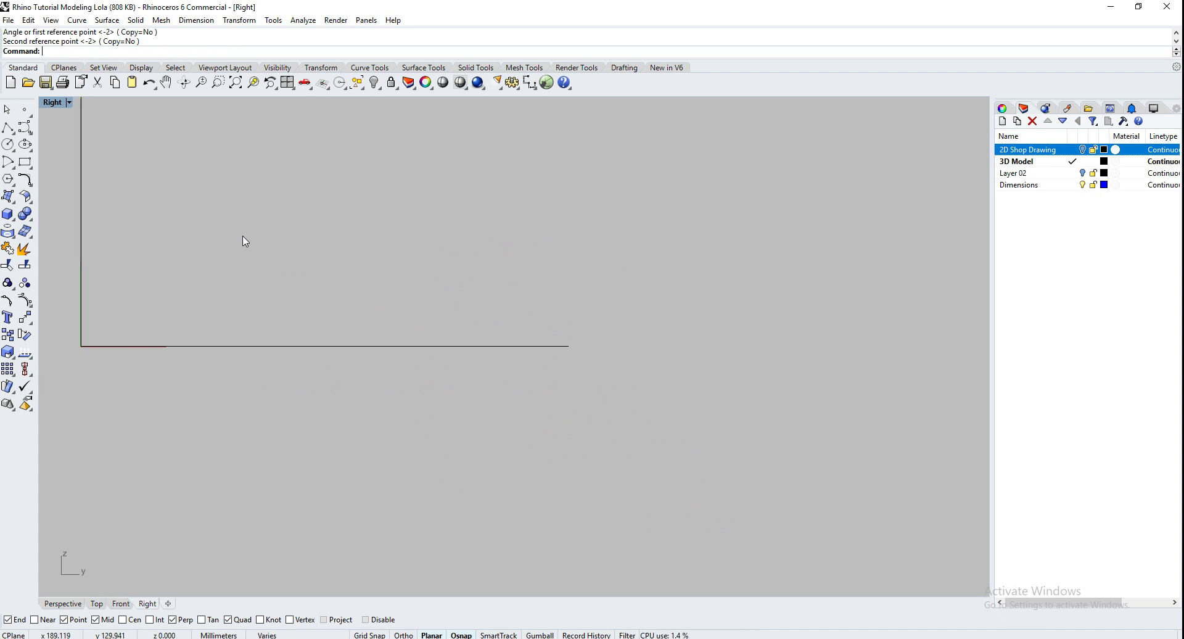
In the Perspective view, rotate the front leg's side outline 90 degrees about its top outer corner, perpendicular to the front outline.
click(69, 605)
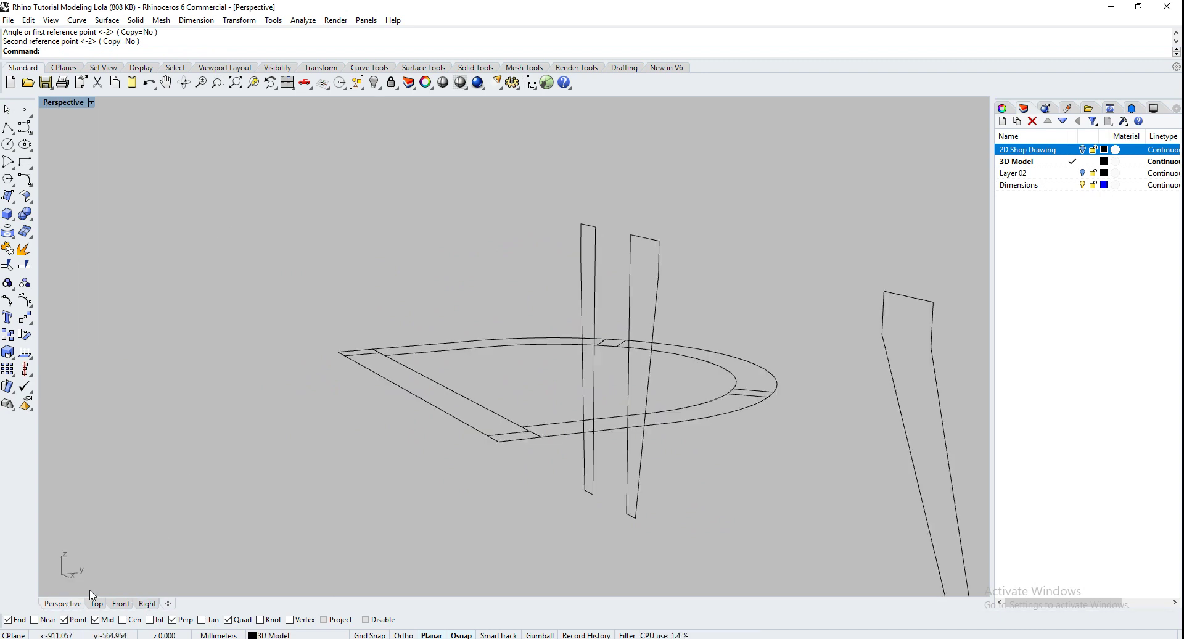
key(ctrl+shift+e)
right_drag(748, 401, 348, 374)
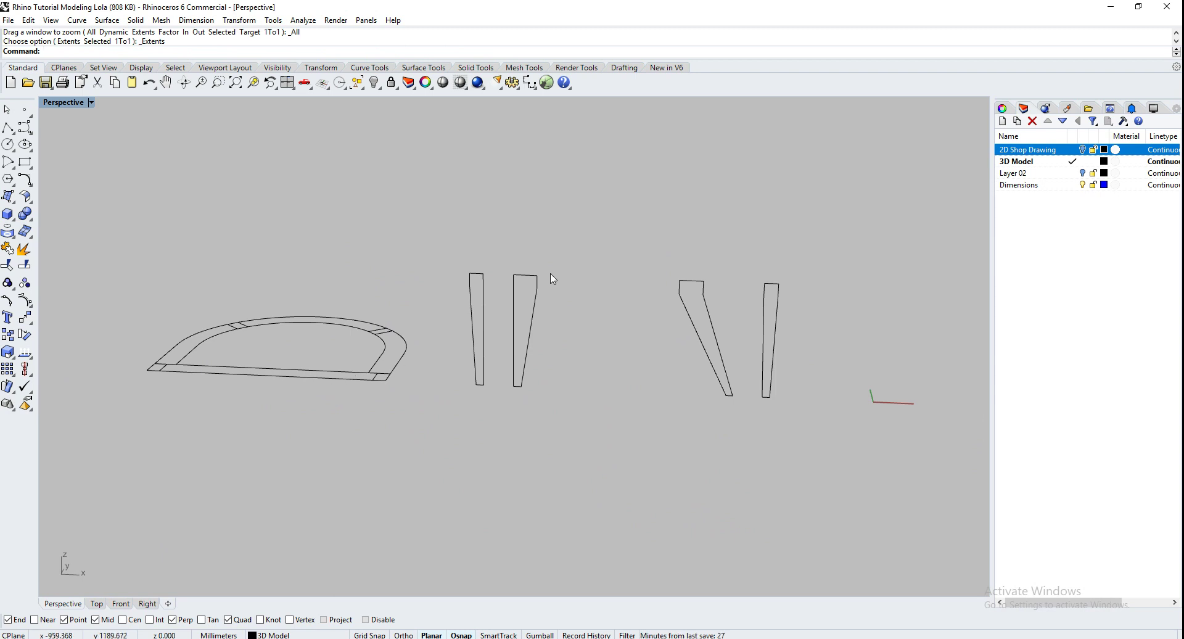
scroll(521, 290, up, 4)
click(506, 306)
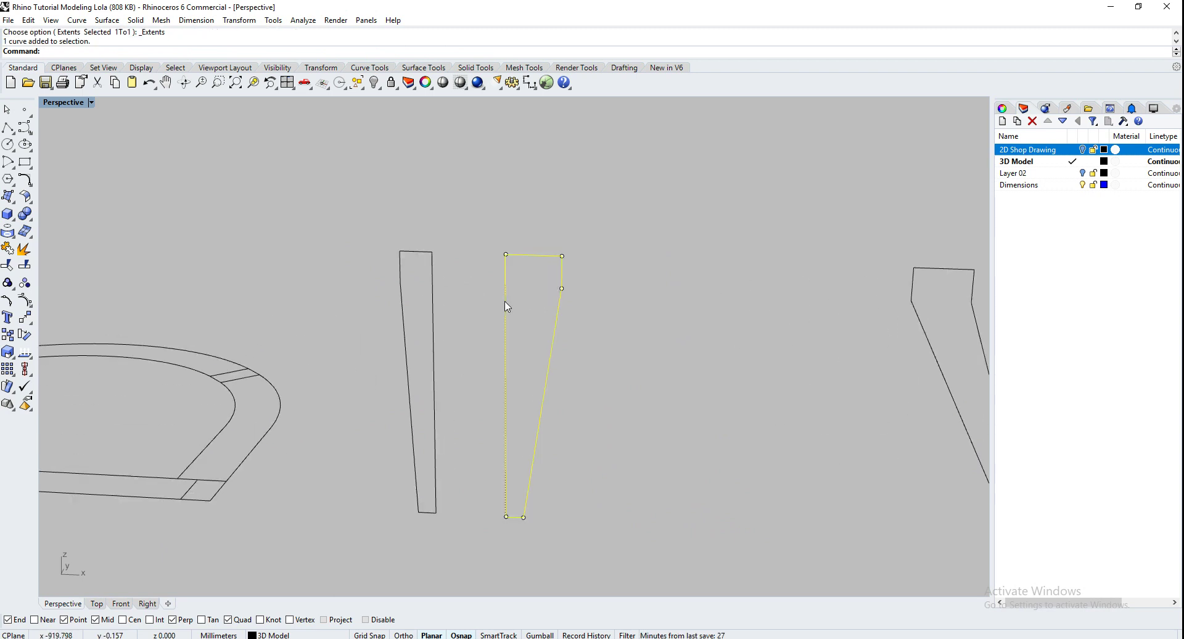
text(rotate)
key(Return)
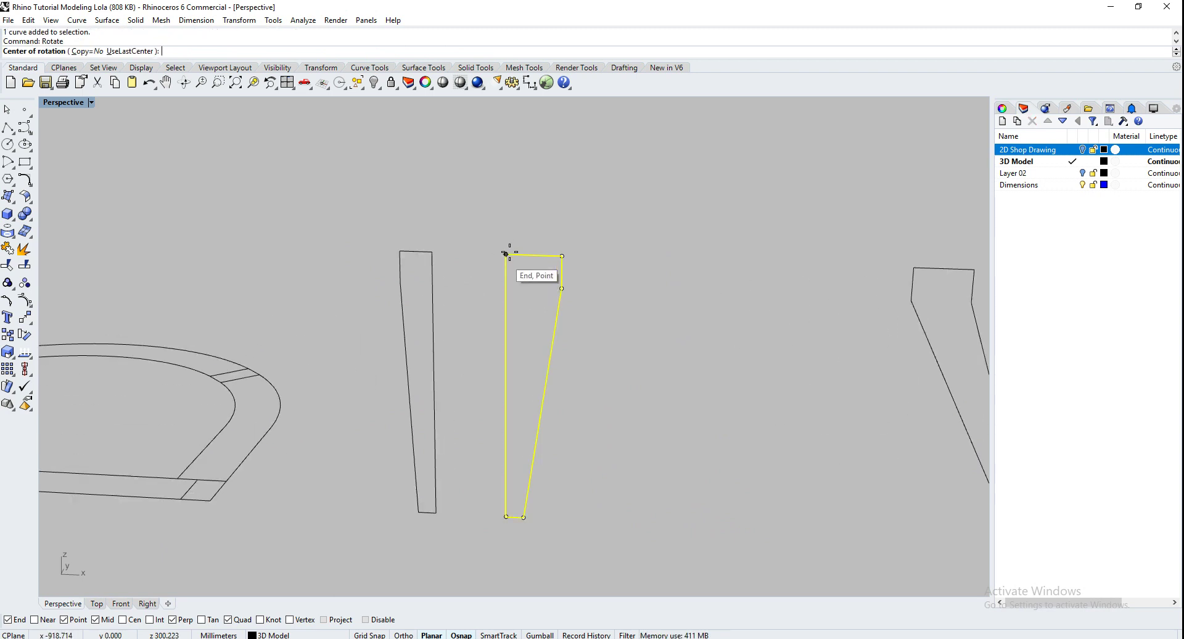
click(506, 255)
click(563, 257)
click(556, 214)
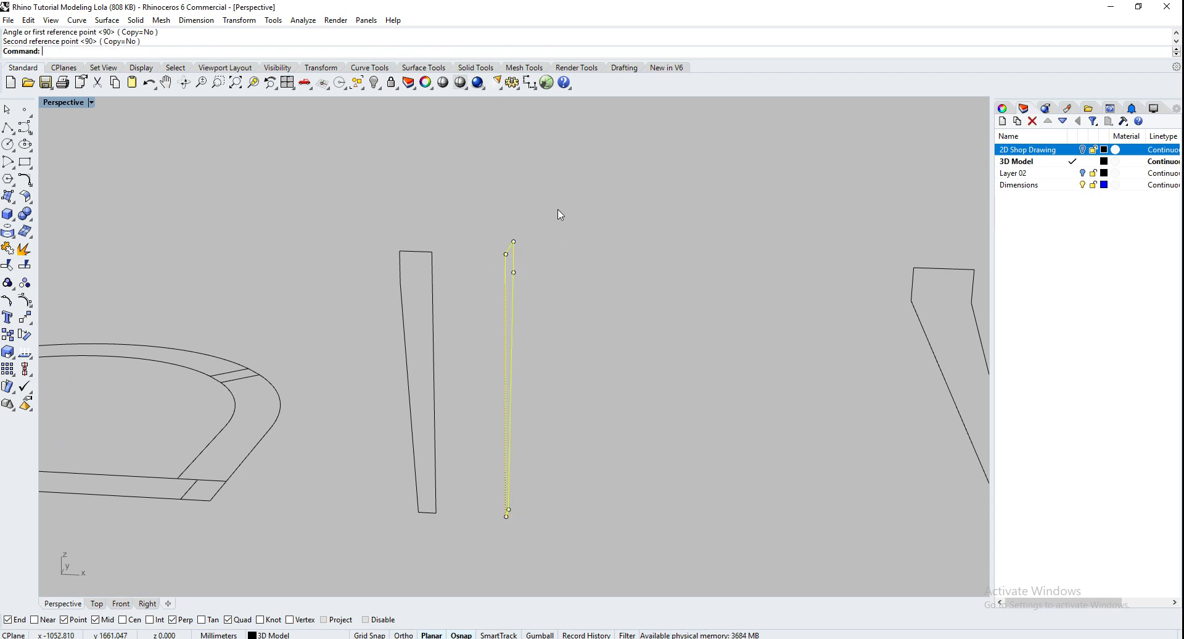
Rotate the slanted back leg's side outline 90 degrees about its top left corner.
scroll(621, 280, down, 5)
scroll(691, 300, up, 2)
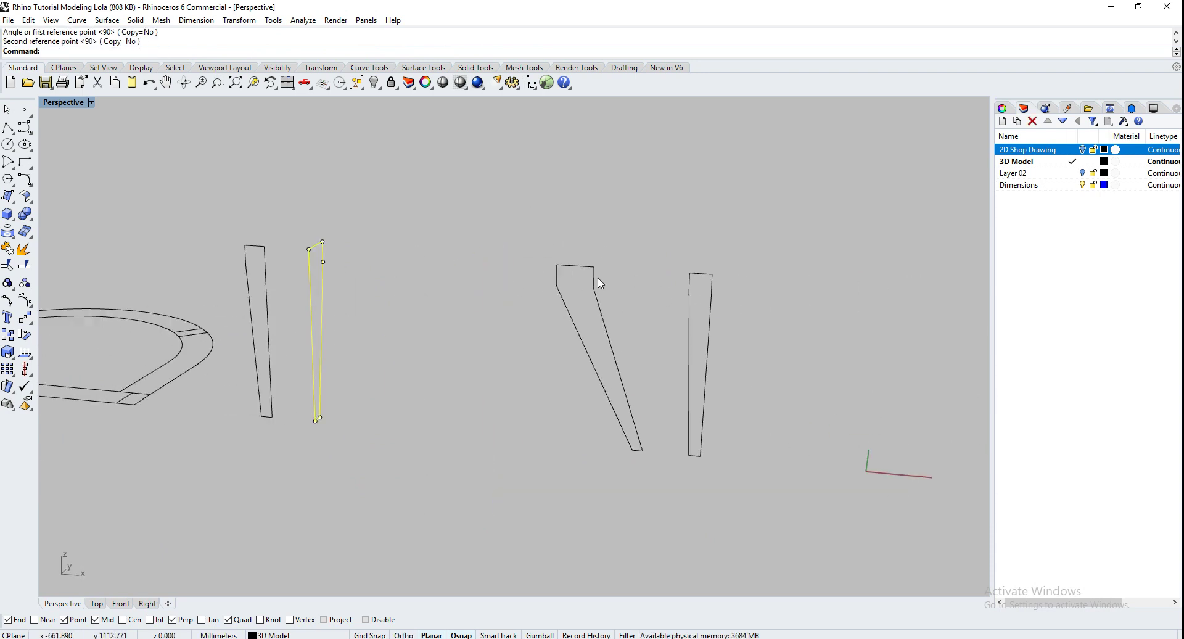
click(596, 281)
key(Return)
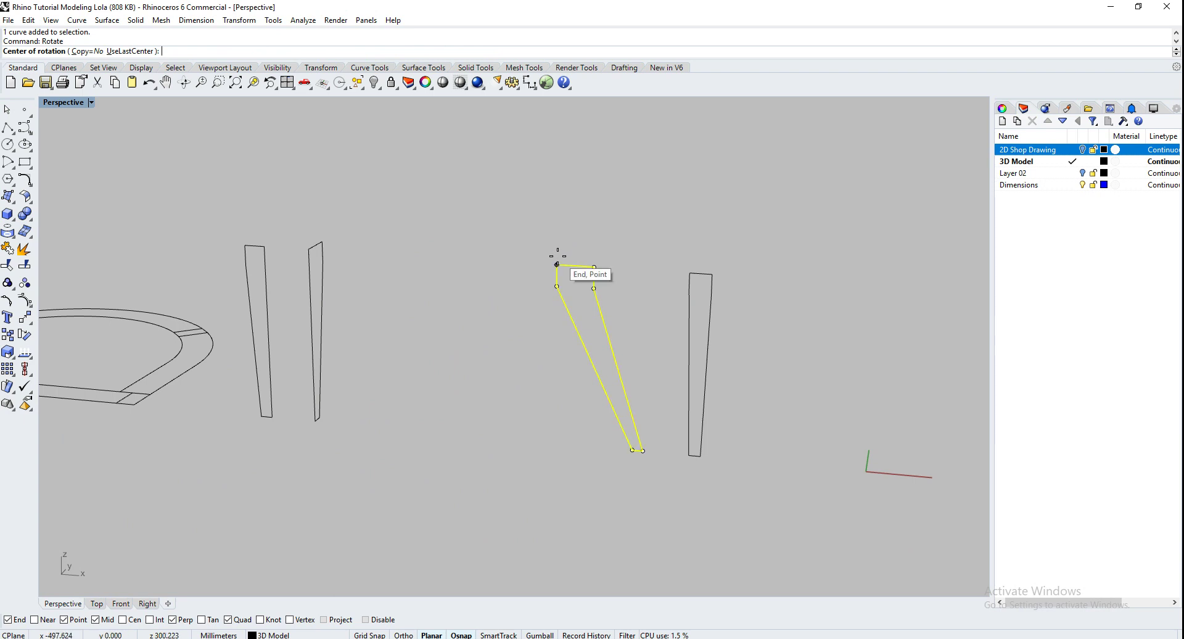
click(557, 265)
click(594, 266)
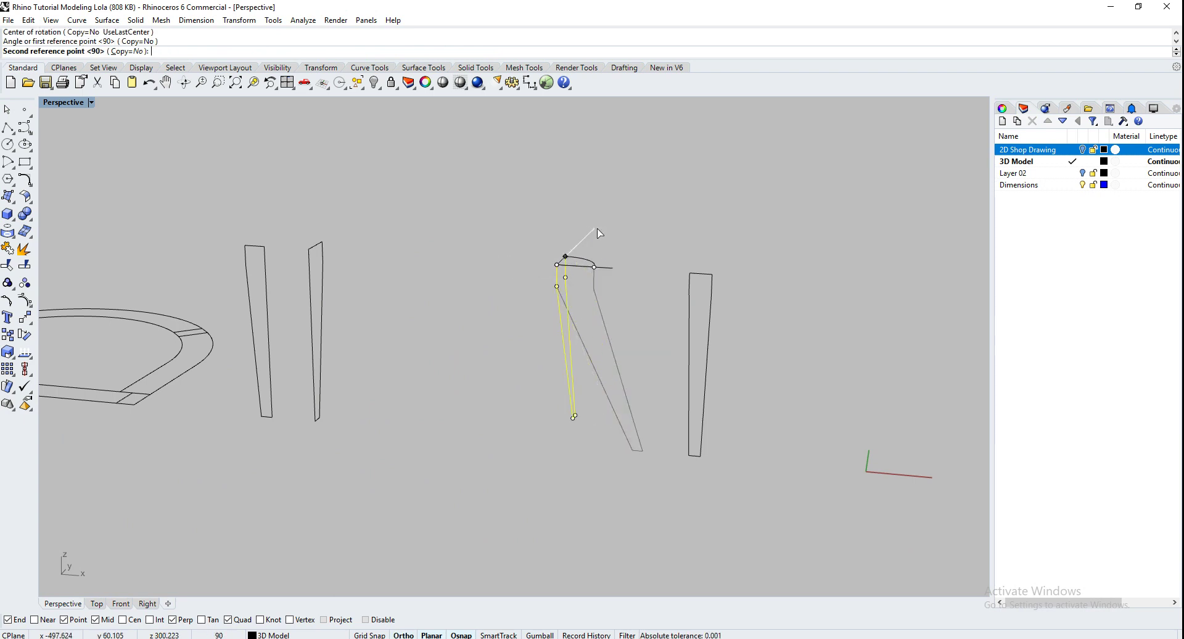
click(598, 239)
Move the slanted back leg's side outline so its top corner meets the top right corner of the back leg's narrow outline.
drag(570, 314, 723, 378)
click(524, 370)
text(move)
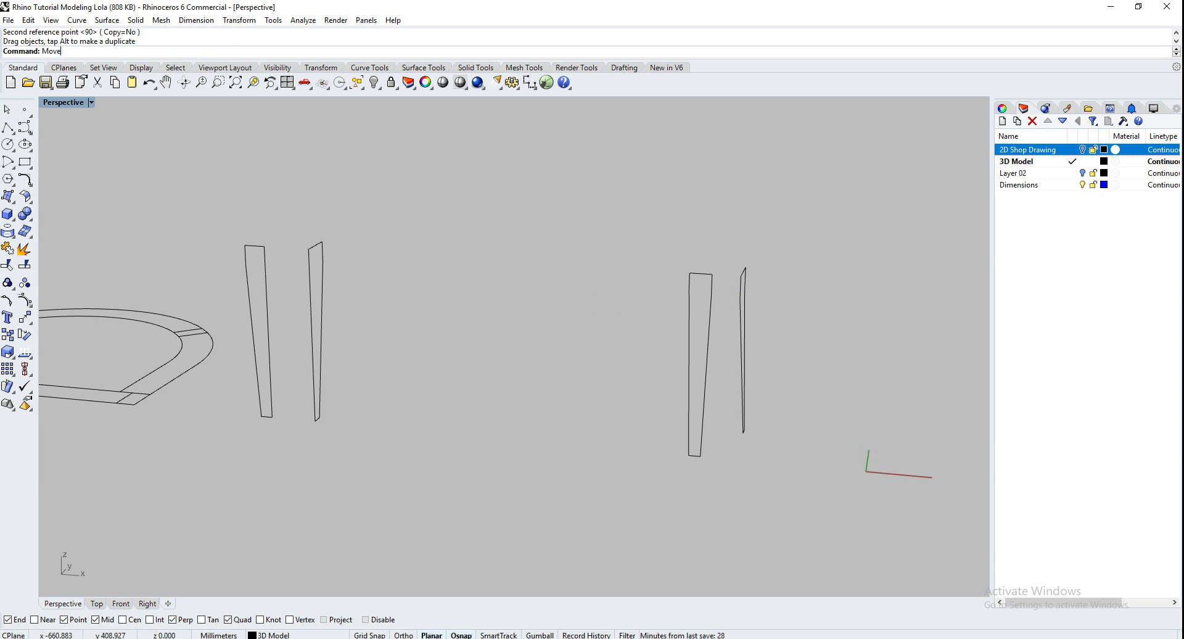
key(Return)
mouse_move(699, 322)
right_down()
mouse_move(663, 329)
mouse_move(678, 334)
right_up()
click(687, 333)
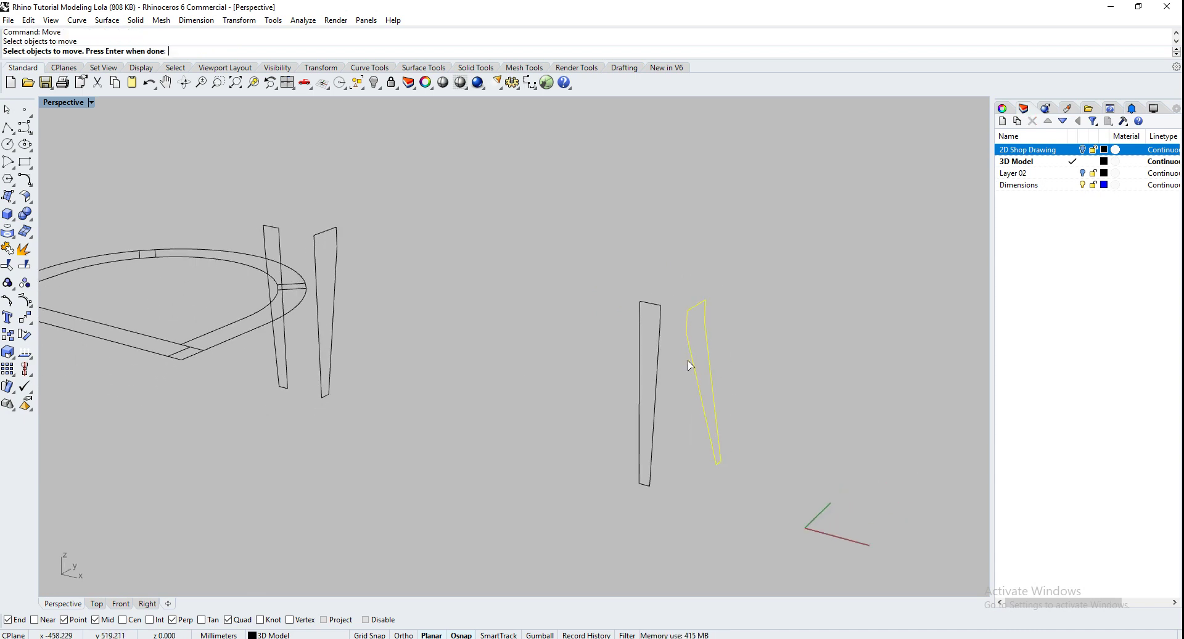
key(Return)
click(687, 311)
click(660, 306)
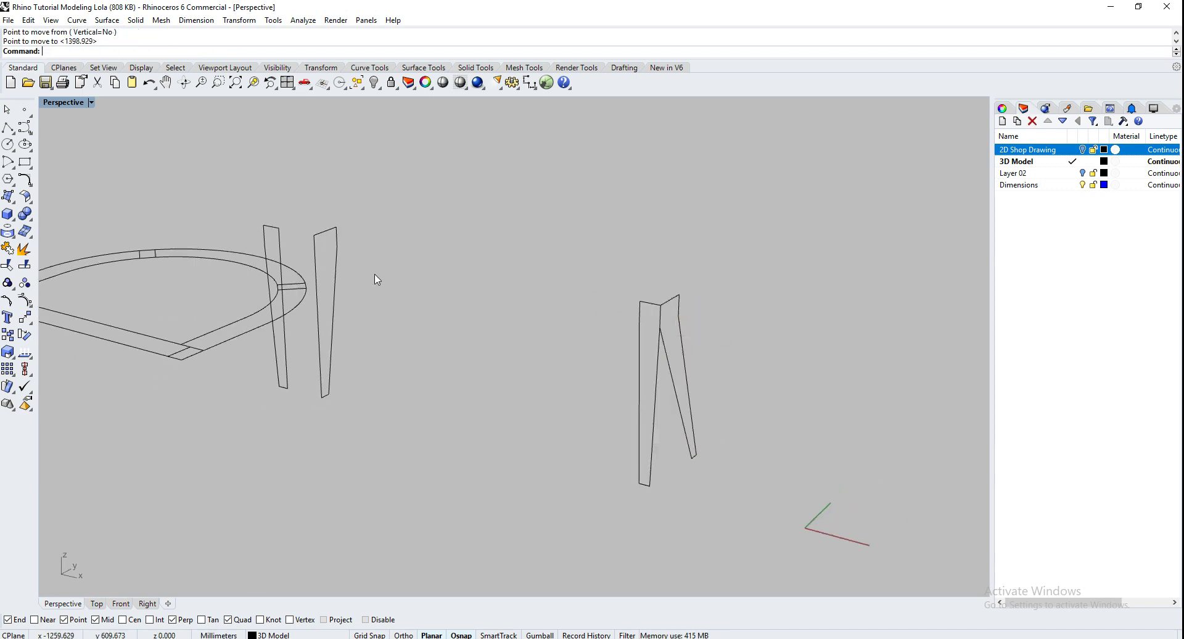
Move the front leg's side outline so its top corner meets the top right corner of the front leg's narrow outline.
right_drag(318, 252, 350, 267)
click(316, 248)
key(Return)
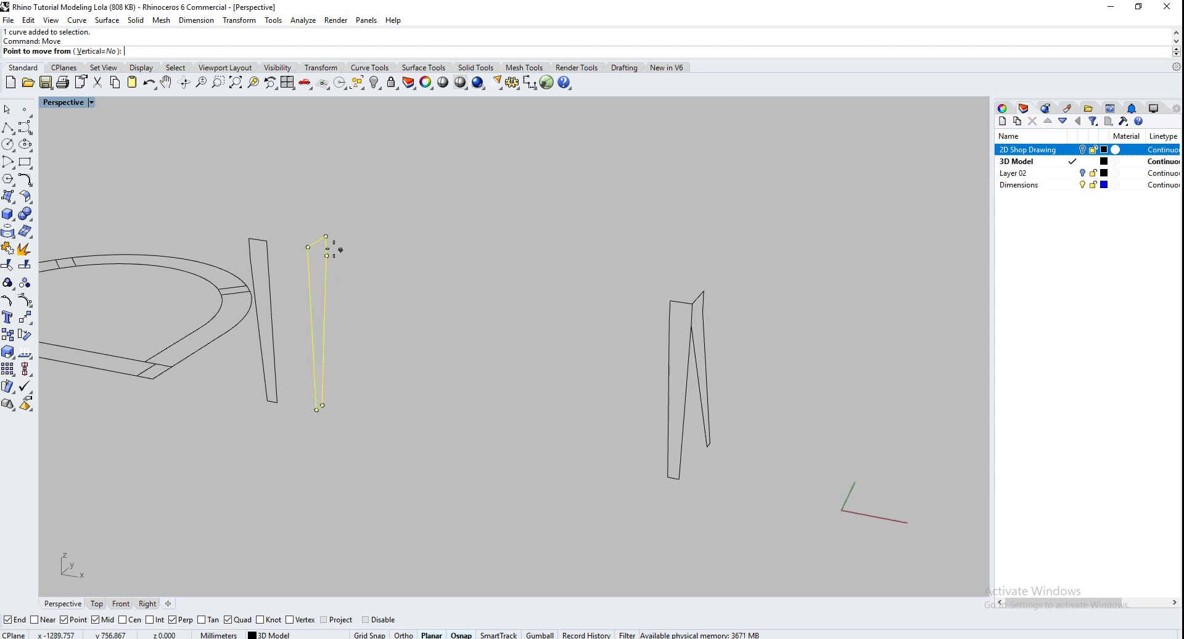
click(309, 245)
click(267, 240)
click(300, 462)
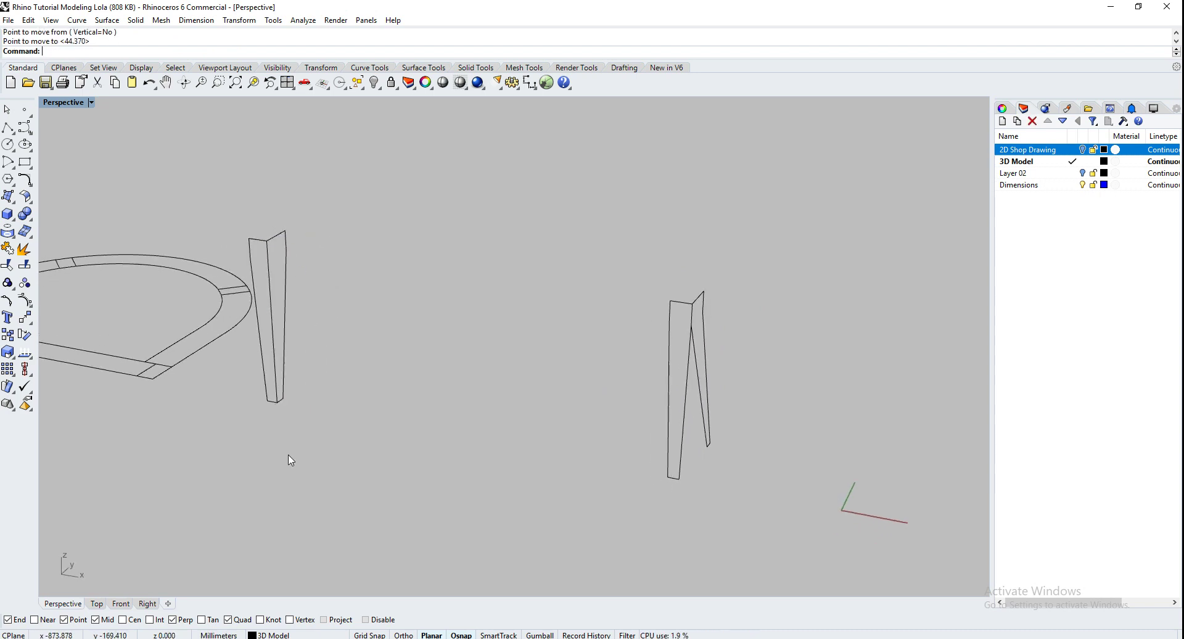
Move the joined pair of front leg outlines closer to the back leg pair.
right_drag(290, 460, 326, 444)
drag(361, 483, 238, 207)
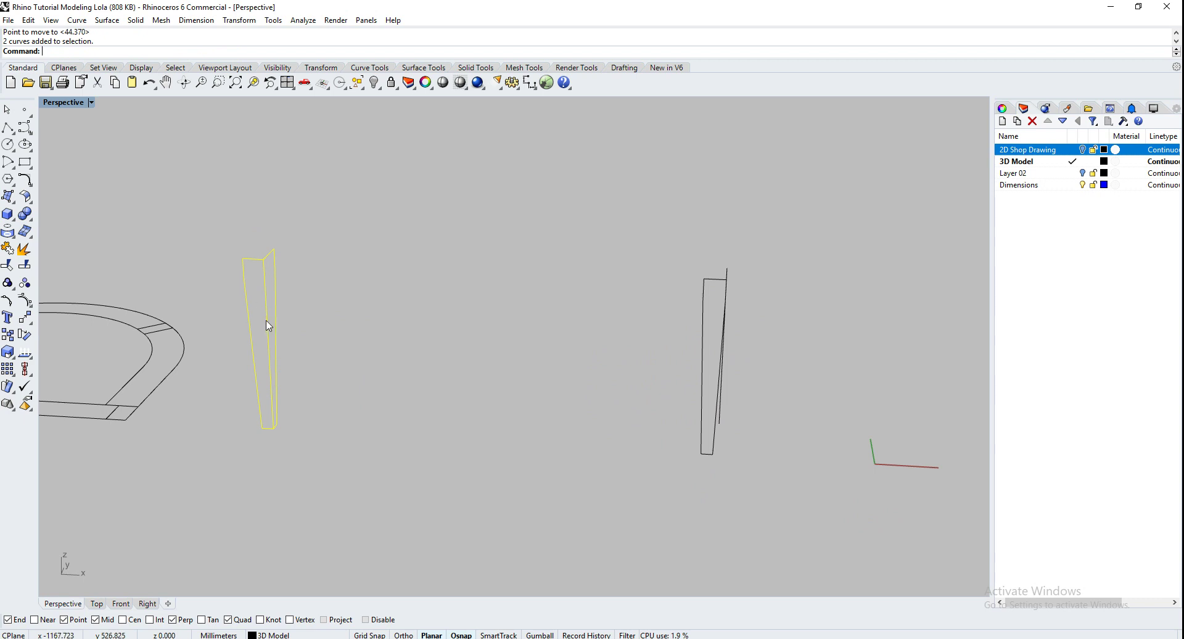
drag(269, 326, 571, 364)
click(604, 406)
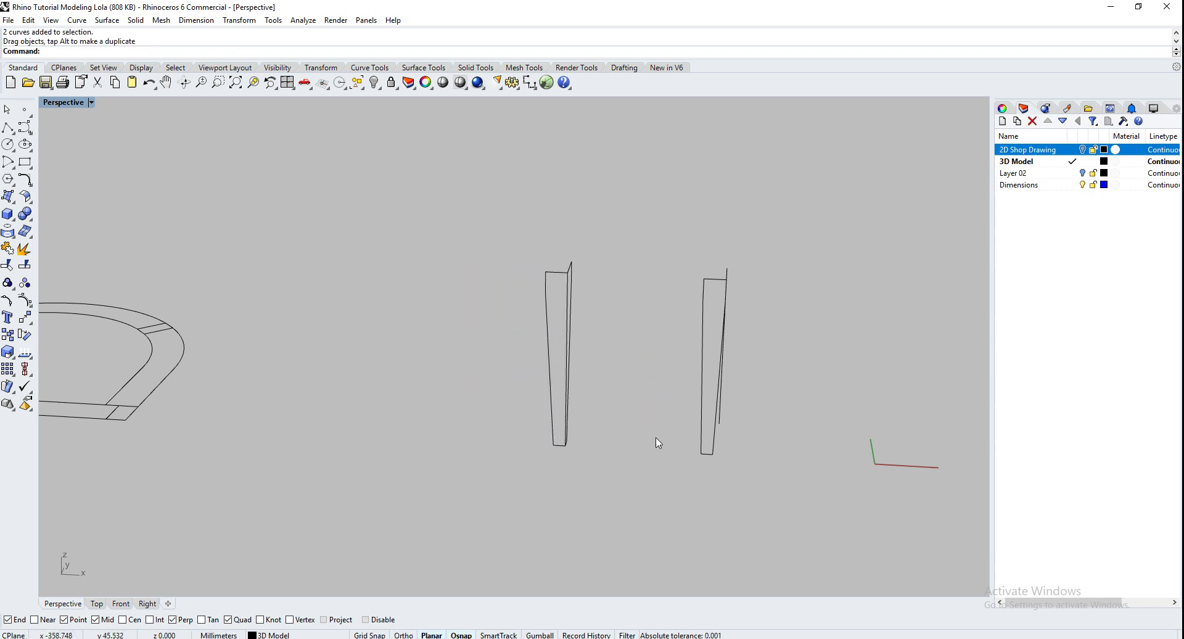
Extrude the narrow outlines of both legs together into solids reaching well past the depth of the side outlines.
right_drag(658, 443, 605, 430)
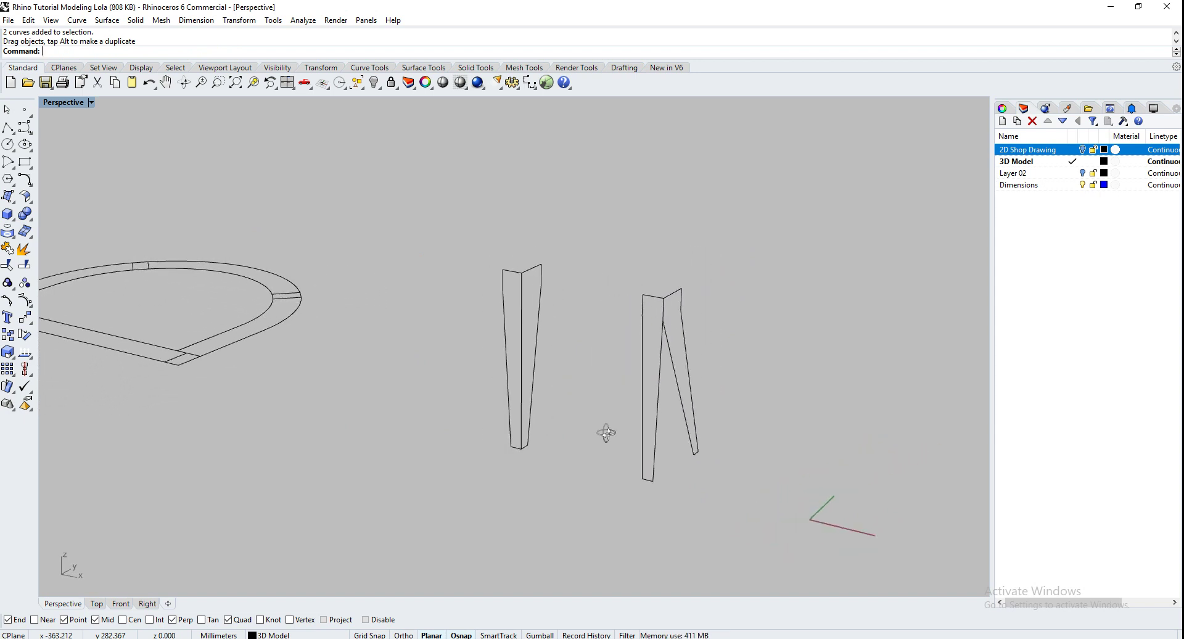
click(507, 359)
click(644, 379)
text(Extr)
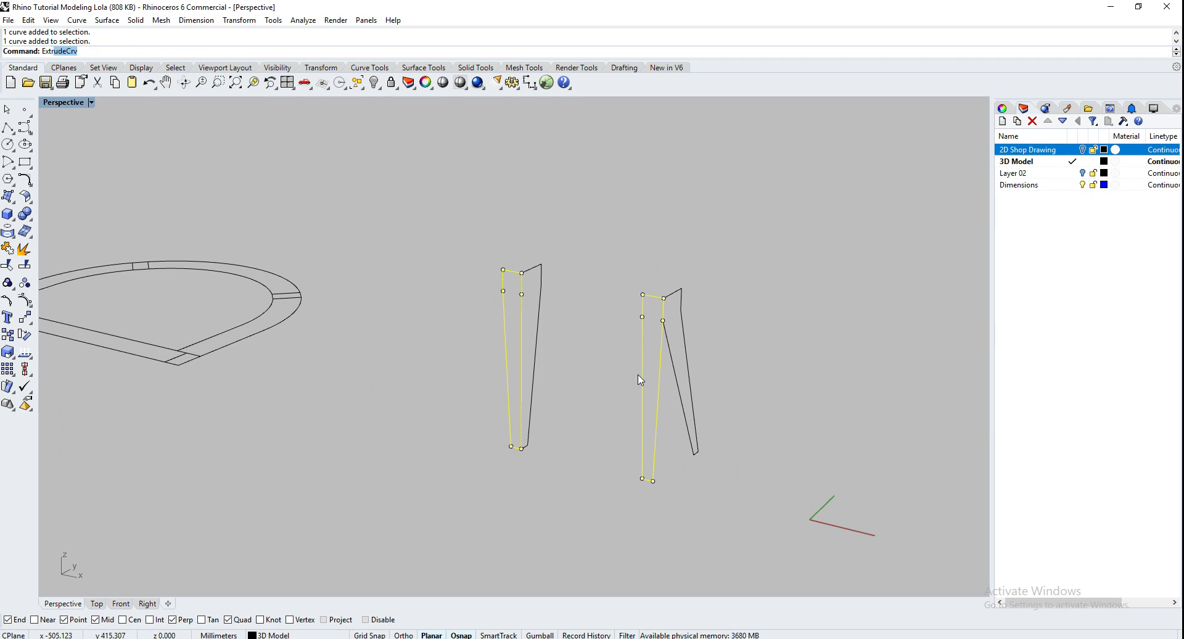
key(Return)
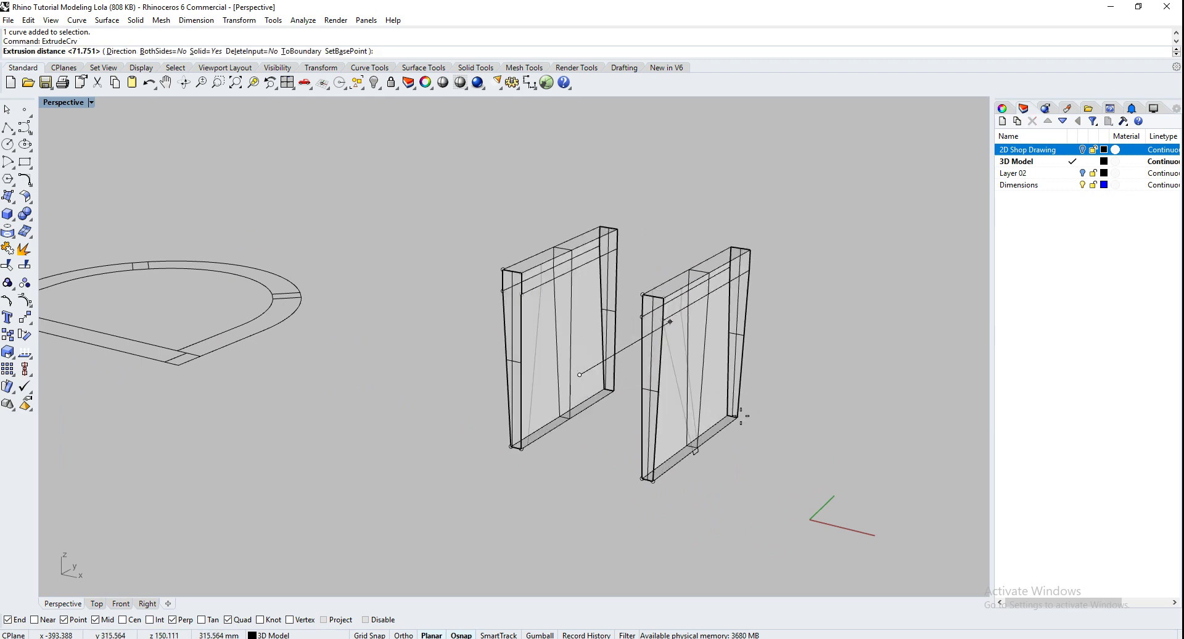
click(743, 429)
Extrude the side outlines of both legs together into solids that pass fully through the existing leg extrusions.
click(690, 398)
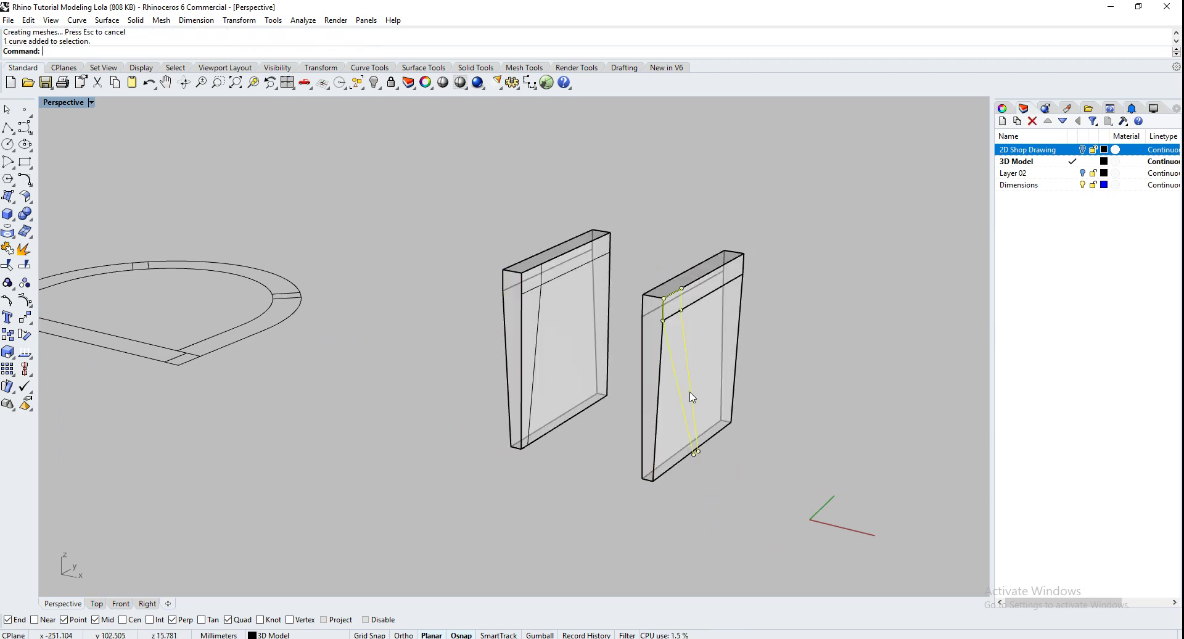
shift+click(536, 363)
right_drag(537, 364, 558, 436)
key(Return)
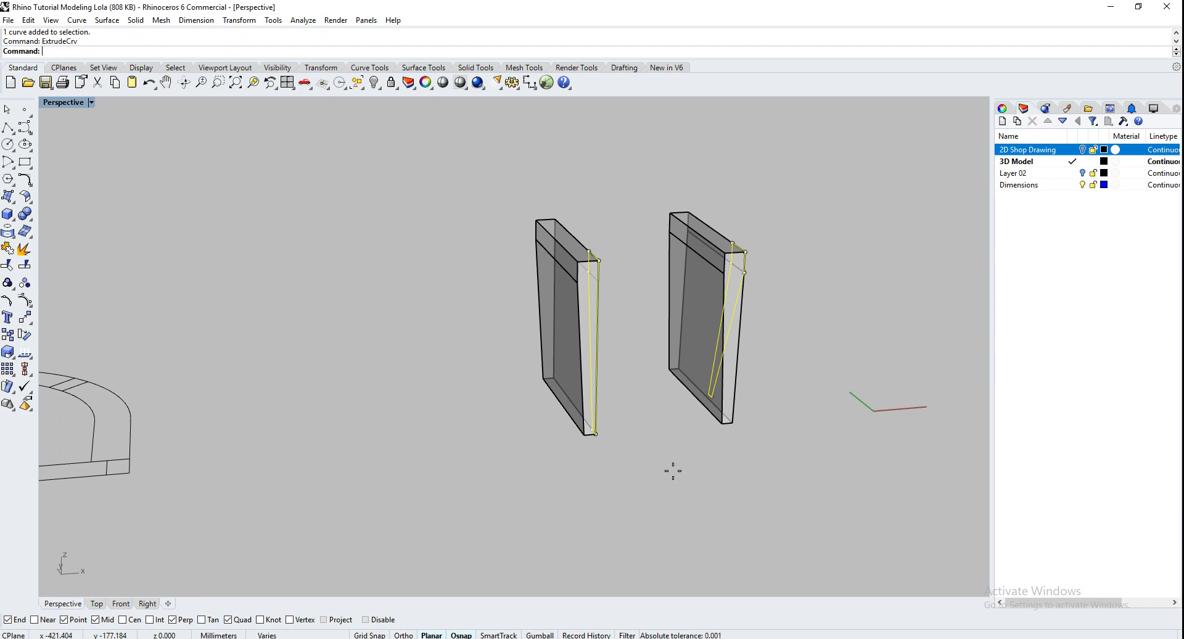
click(693, 472)
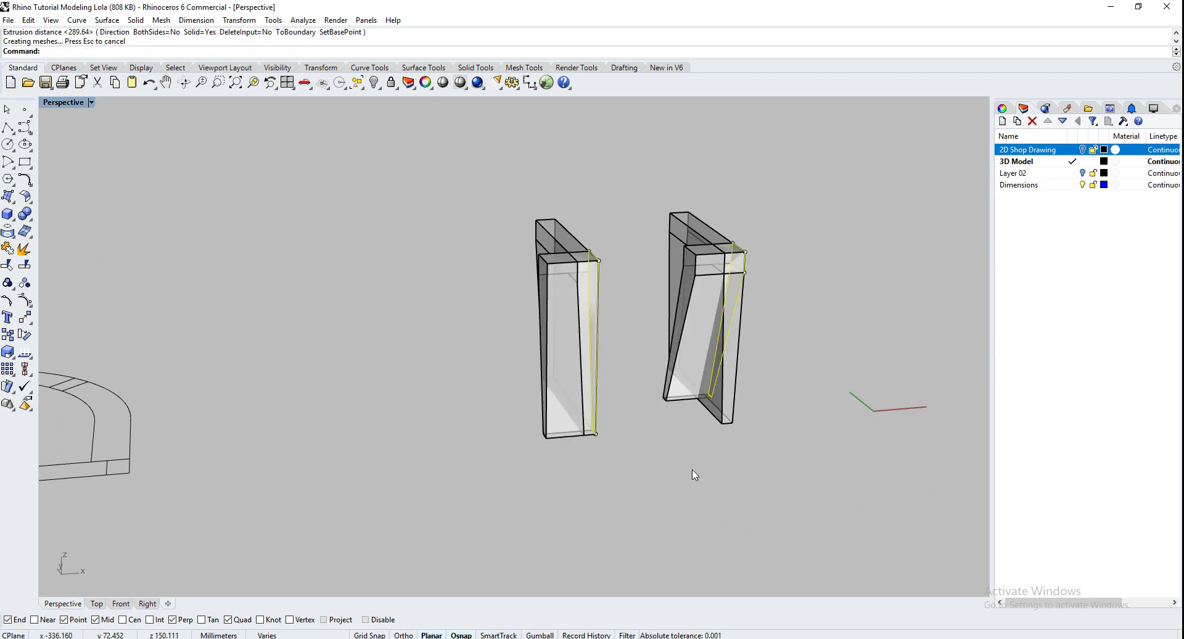
Boolean-intersect the side-outline solids with the narrow-outline solids to form the tapered front and back legs.
click(692, 471)
text(BooleanIntersection)
key(Return)
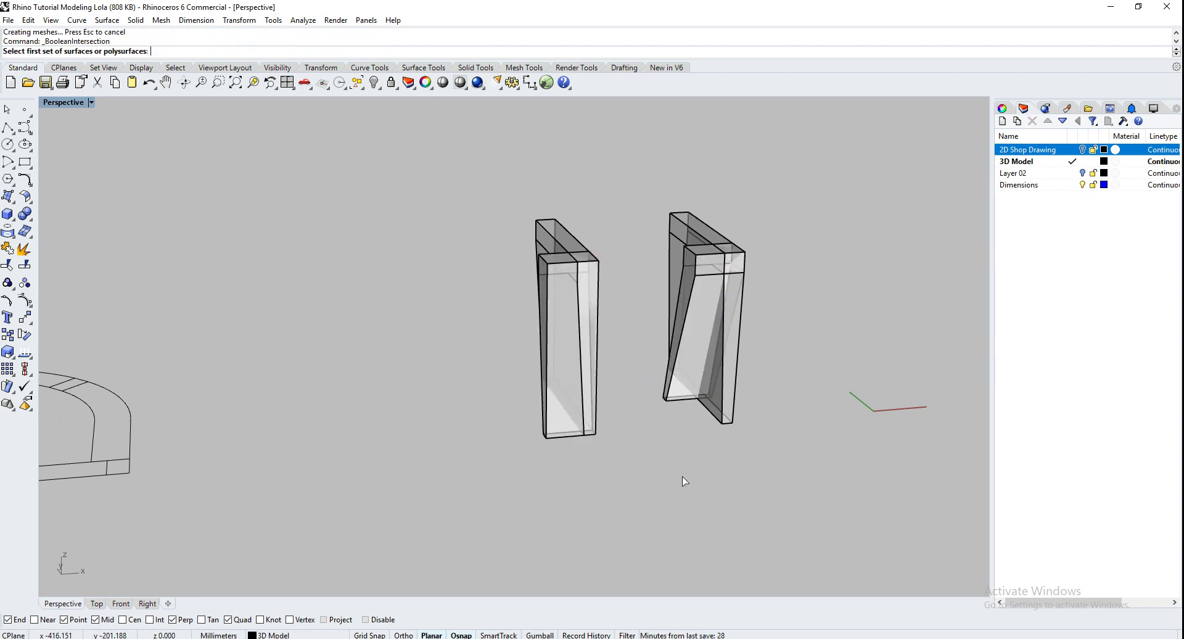
click(560, 415)
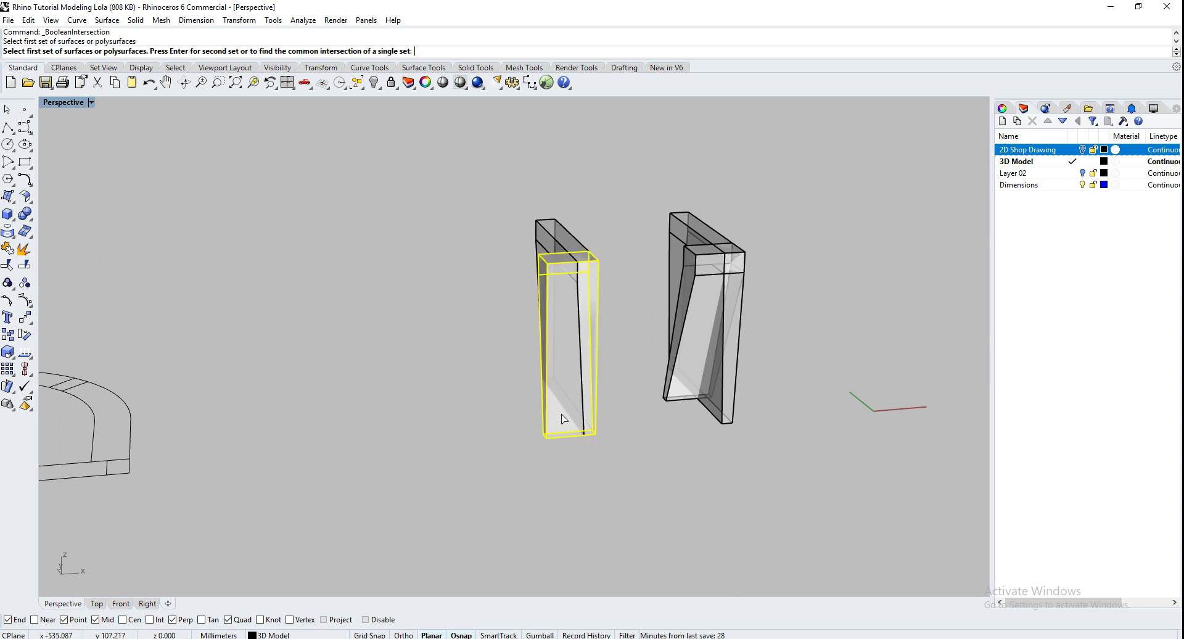
click(671, 398)
right_drag(675, 414, 580, 375)
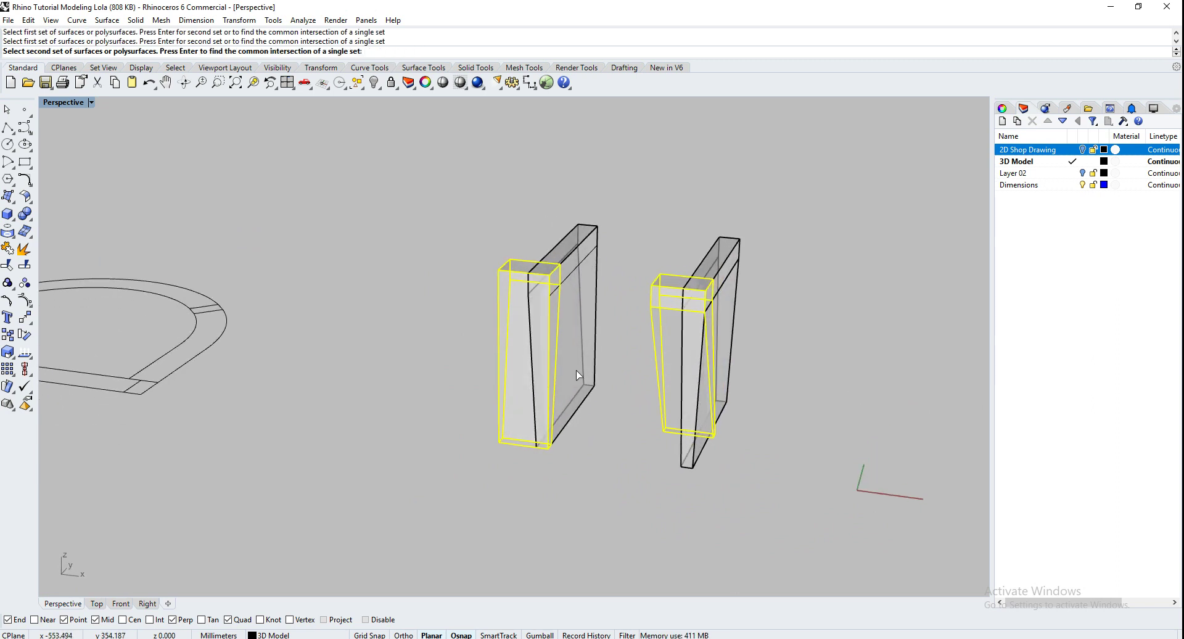
key(Return)
click(733, 373)
key(Return)
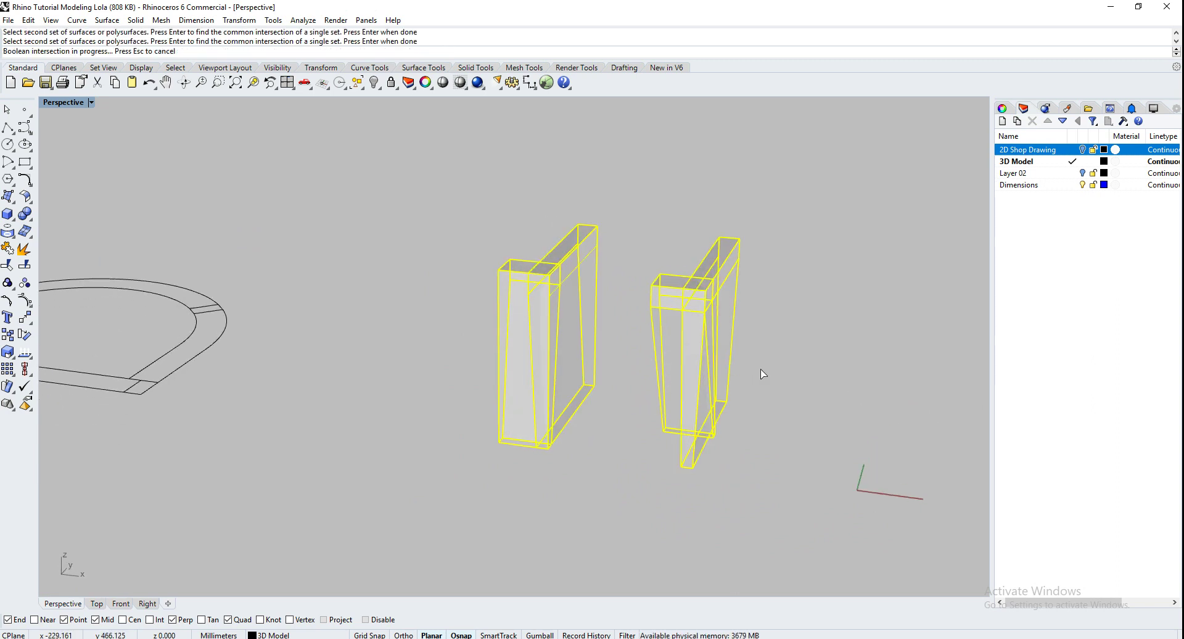
Extrude the straight front rail, both curved side rails and the curved back rail outlines into solids 35 mm high.
right_drag(518, 444, 450, 365)
scroll(291, 373, up, 4)
click(315, 416)
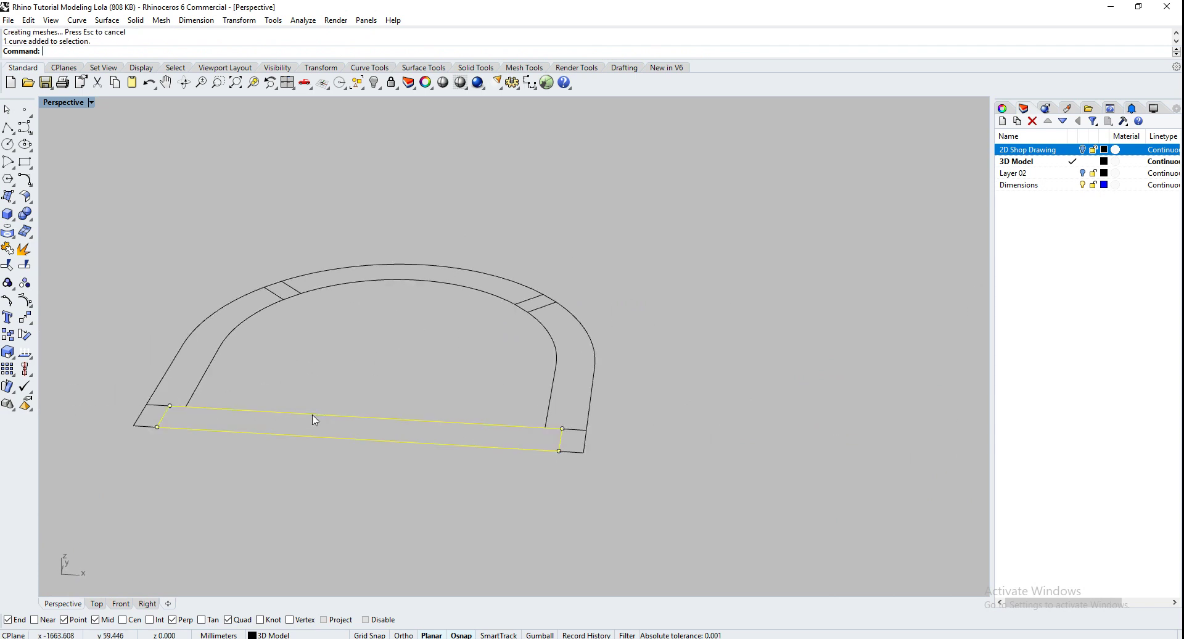
shift+click(215, 363)
shift+click(380, 280)
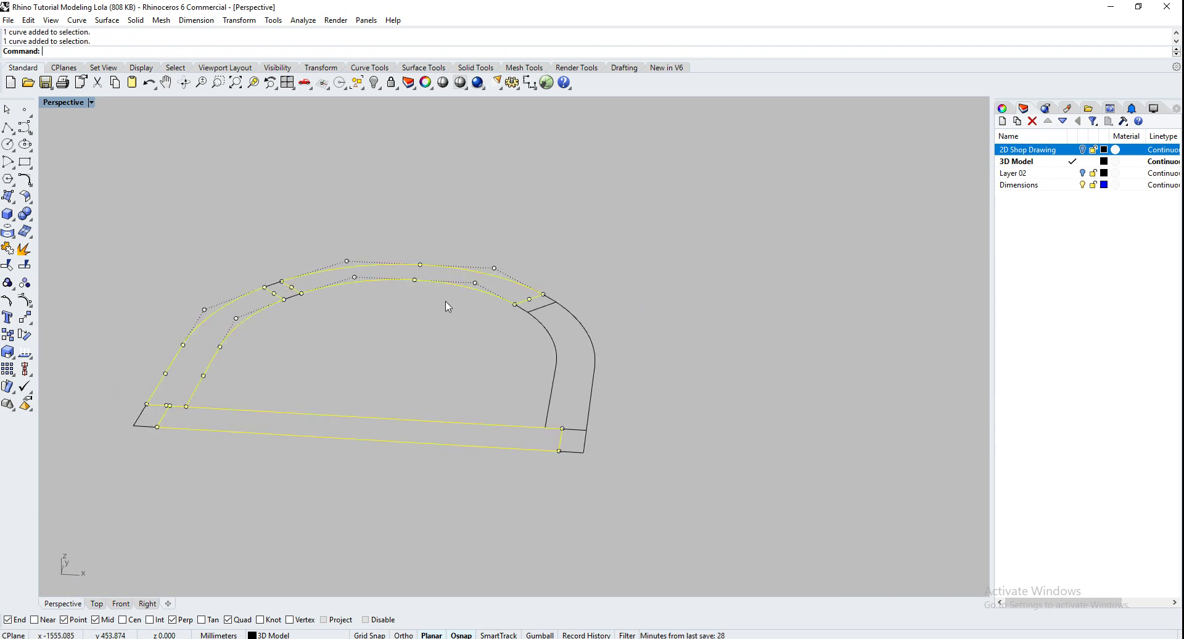
shift+click(556, 361)
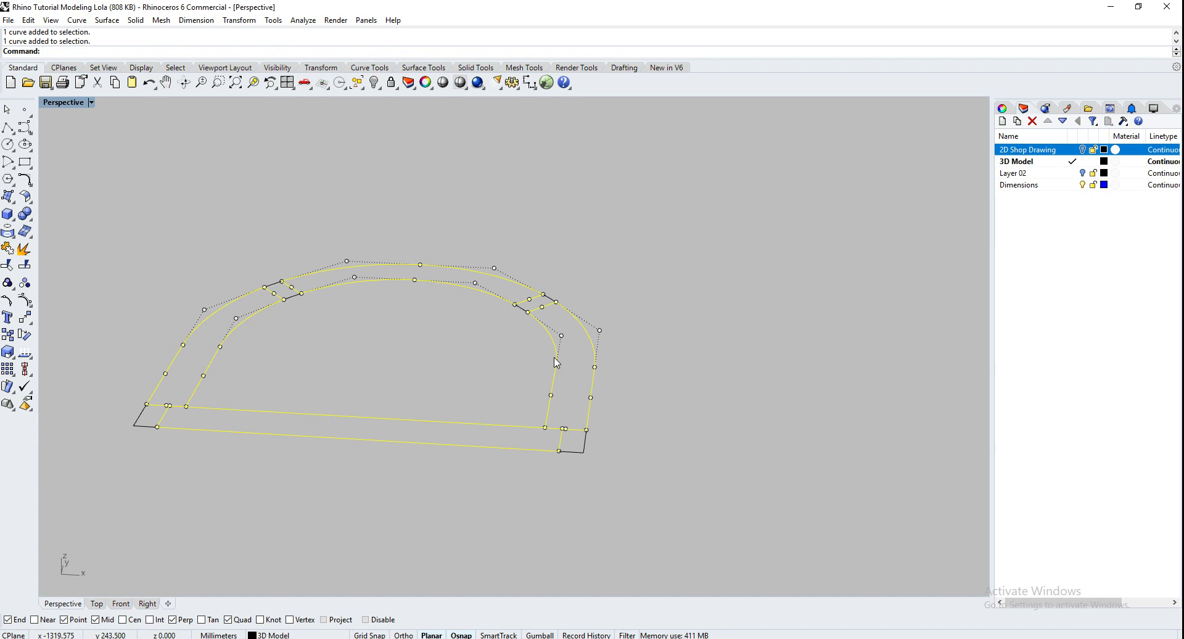
text(ExtrudeCrv)
key(Return)
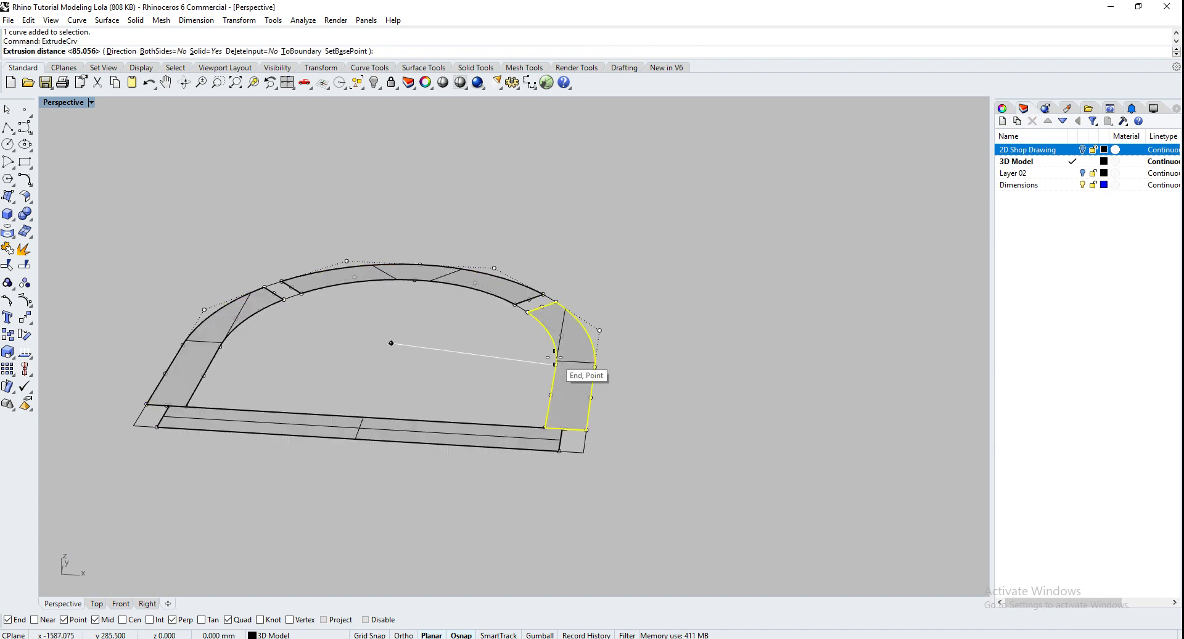
text(35)
key(Return)
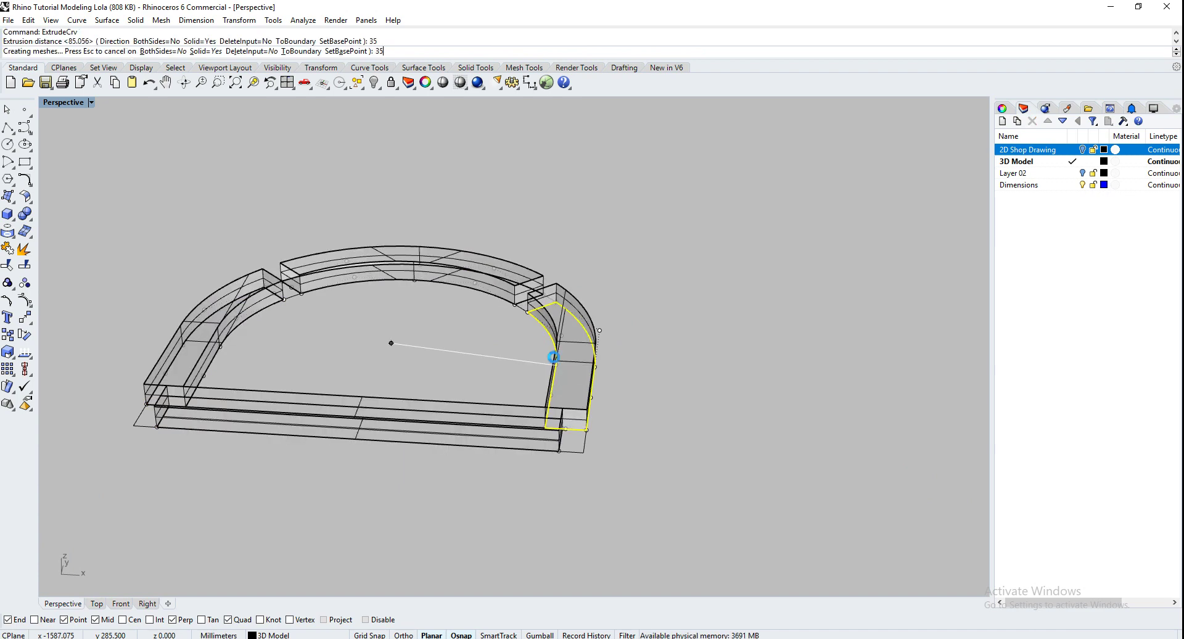
Copy the front leg by its top corner to the right end corner of the front rail on the seat frame.
right_drag(689, 441, 533, 430)
scroll(320, 374, down, 7)
scroll(648, 424, up, 4)
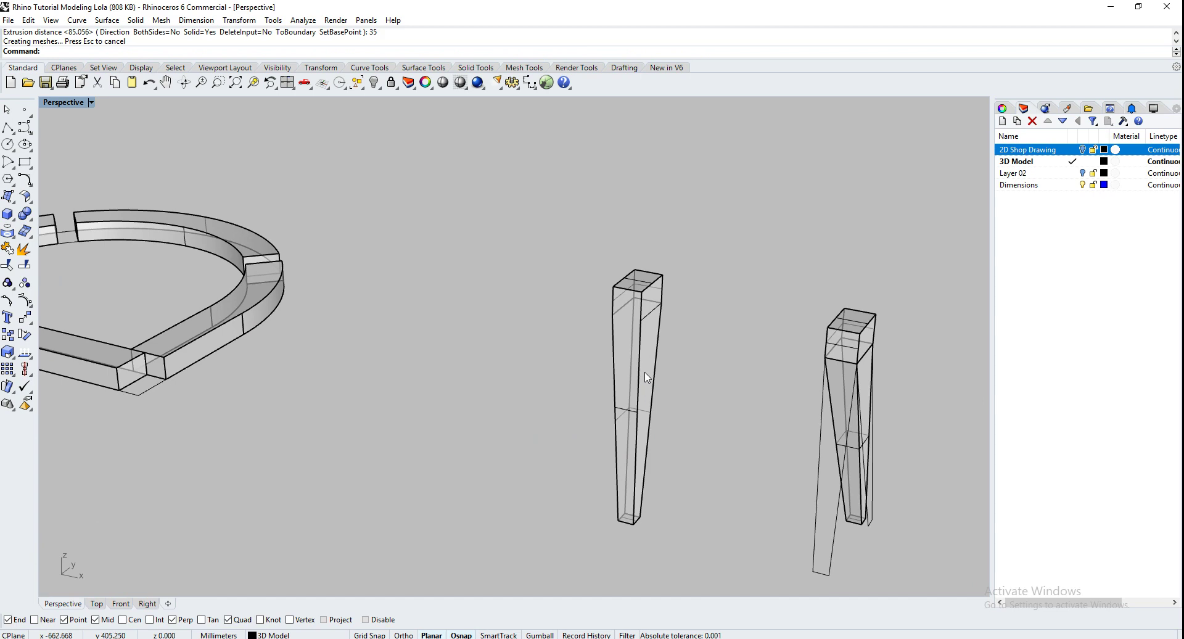
click(646, 377)
text(copy)
key(Return)
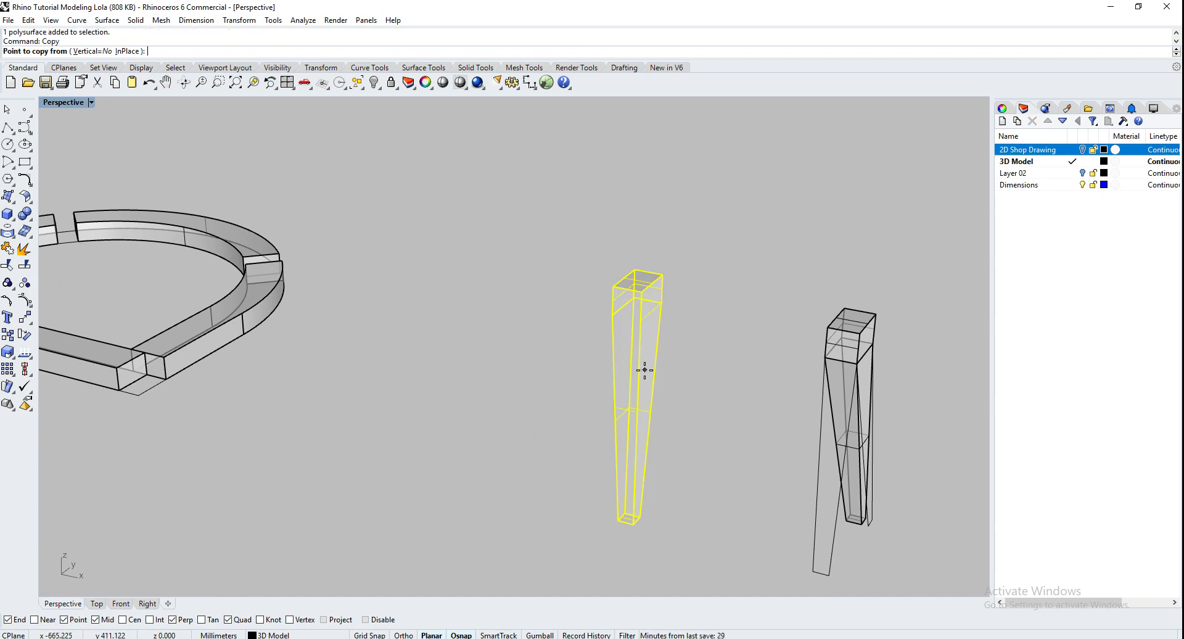
click(603, 286)
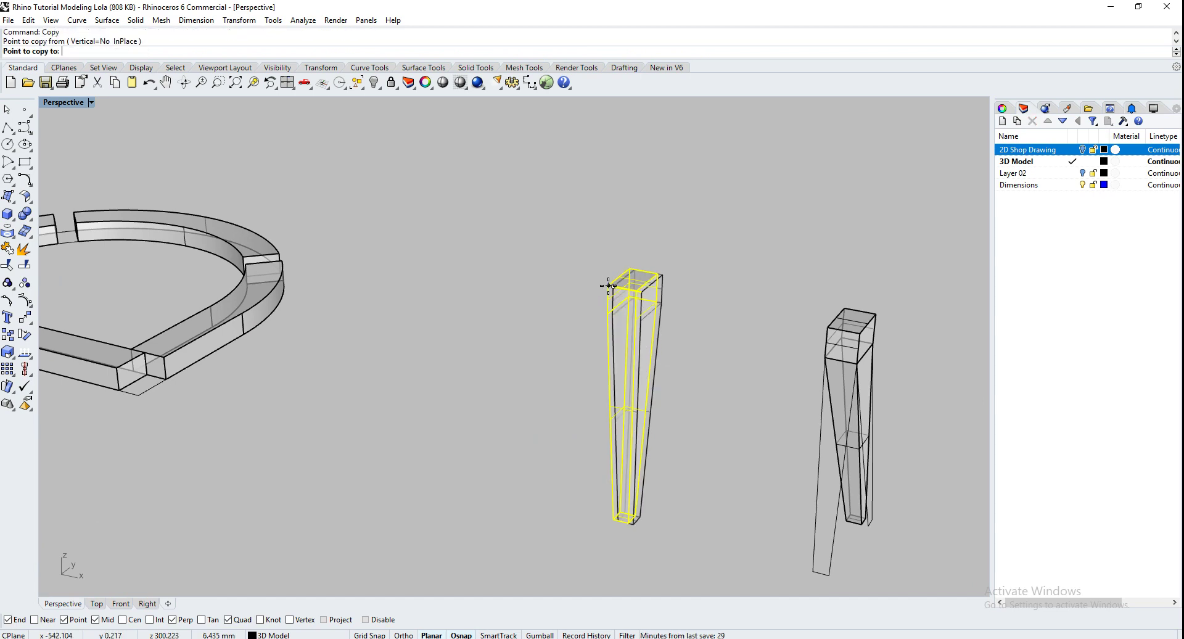
scroll(407, 282, down, 4)
scroll(397, 340, up, 6)
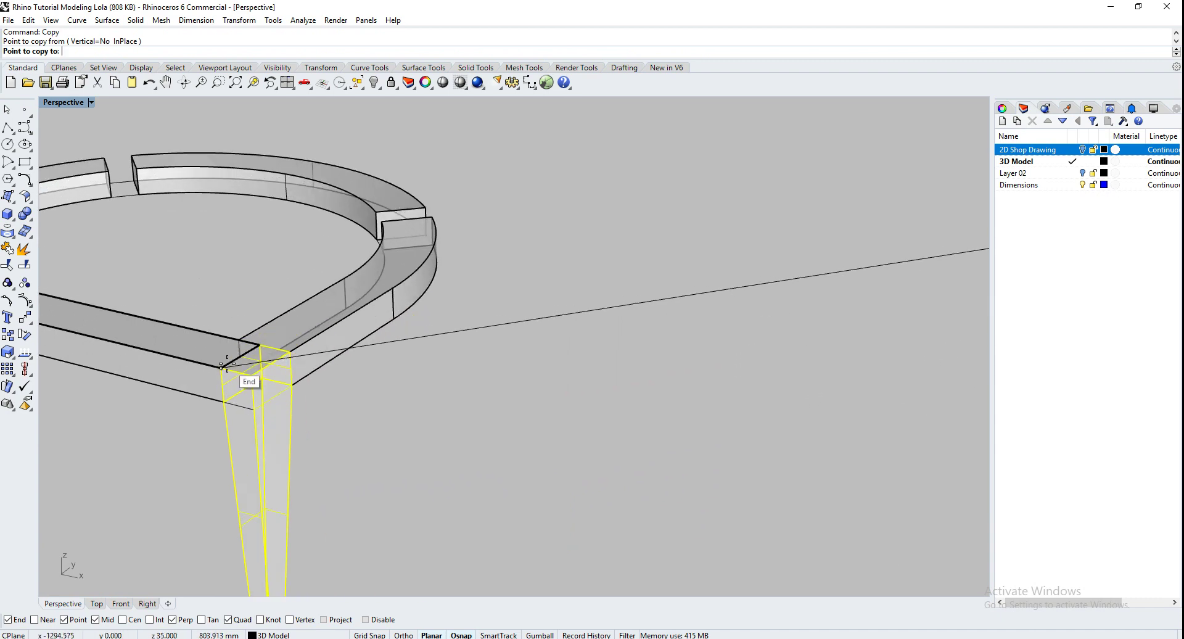
click(252, 374)
key(Return)
Copy the slanted back leg by its top corner to the back rail's inner end corner, at the gap beside the right side rail.
scroll(436, 265, down, 7)
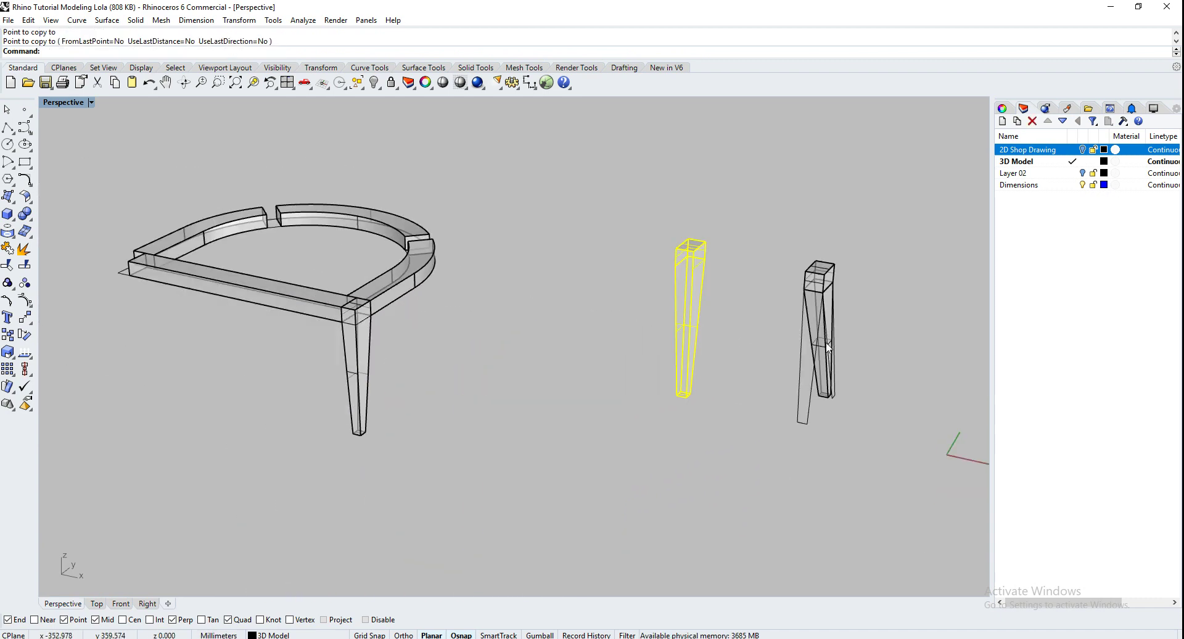
right_drag(855, 333, 816, 333)
scroll(806, 350, up, 5)
click(730, 364)
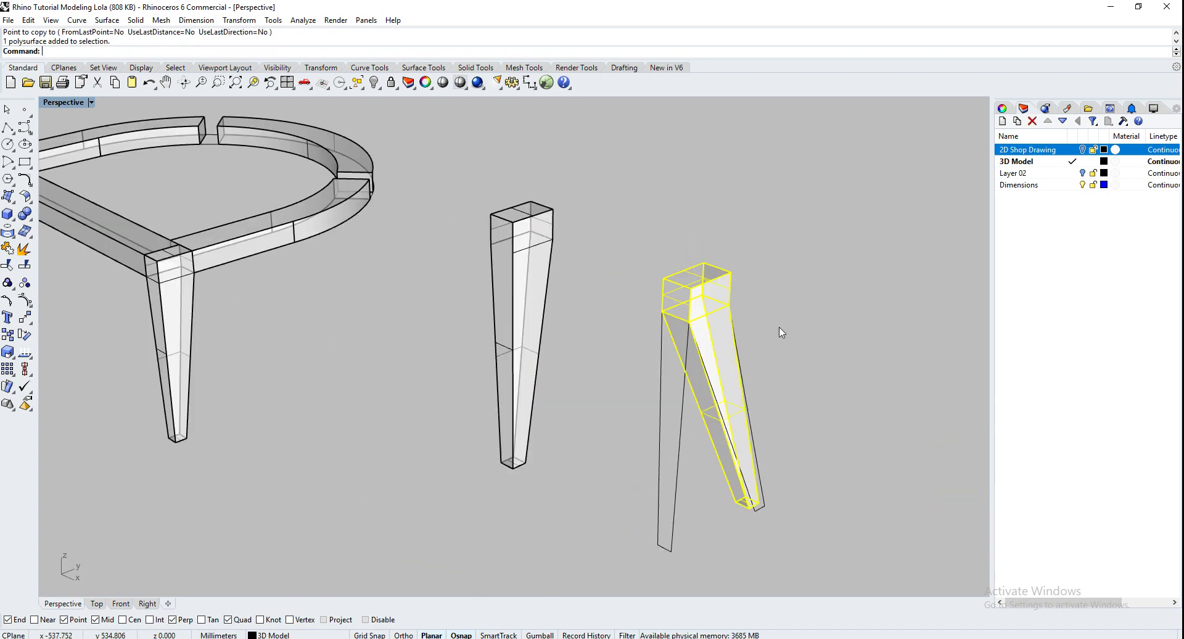
key(Return)
click(663, 278)
right_drag(336, 254, 559, 234)
scroll(584, 189, down, 7)
scroll(242, 198, up, 8)
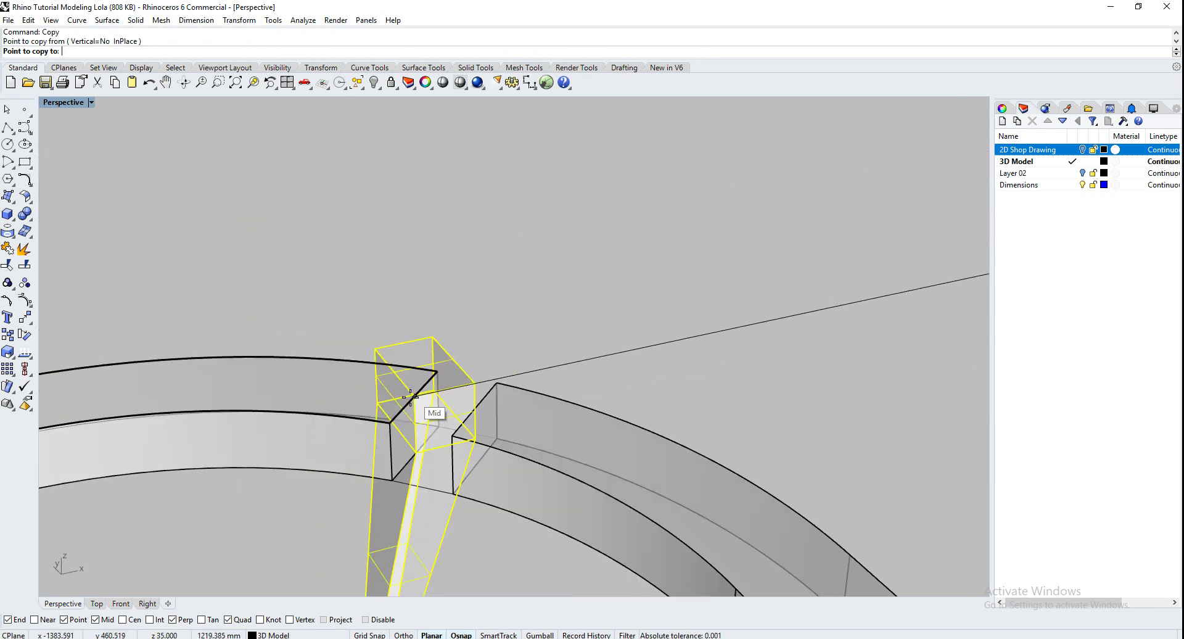
click(390, 423)
right_click(438, 342)
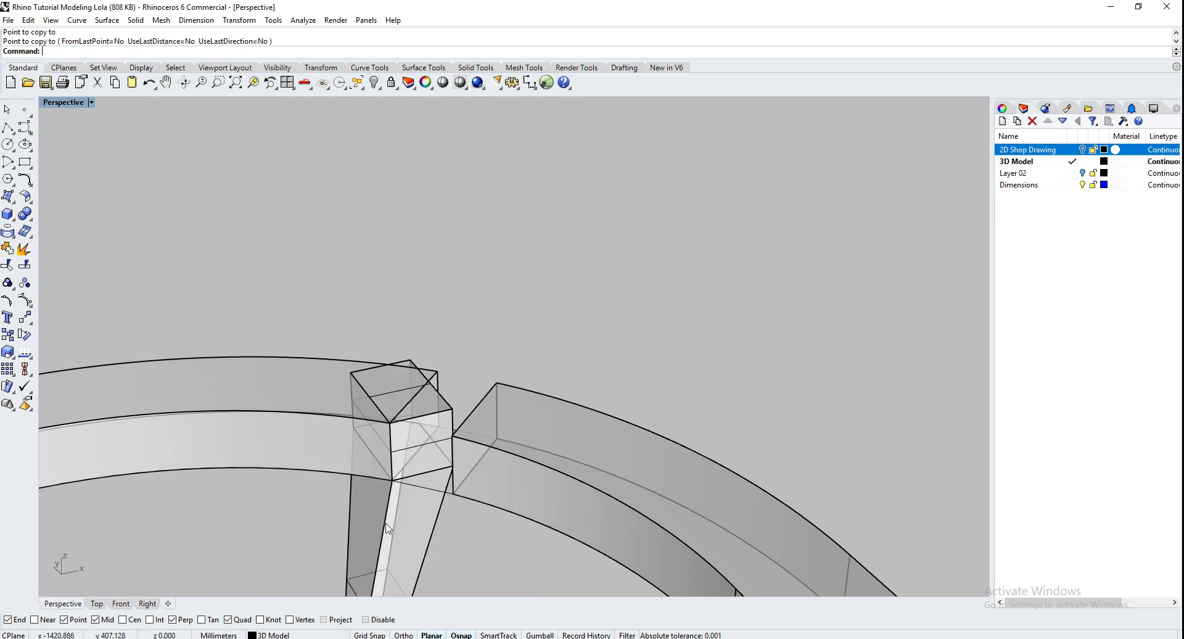
Rotate the copied back leg about the shared inner corner so its top edge lines up with the back rail's end edge.
click(406, 531)
key(Return)
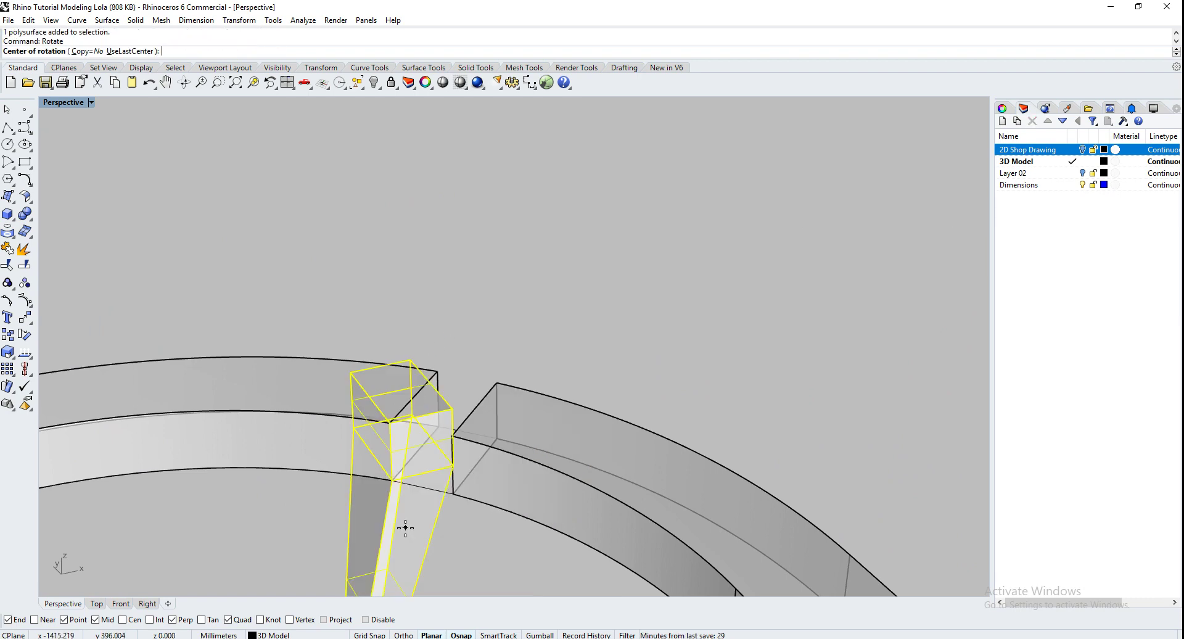
scroll(393, 480, up, 3)
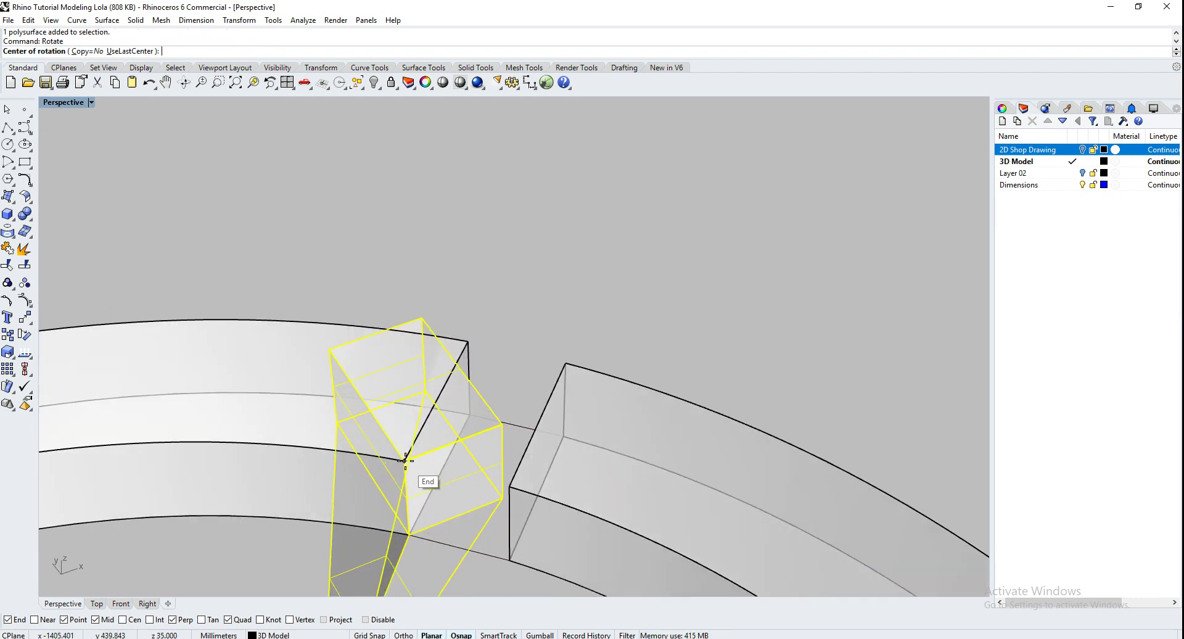
click(404, 460)
click(329, 350)
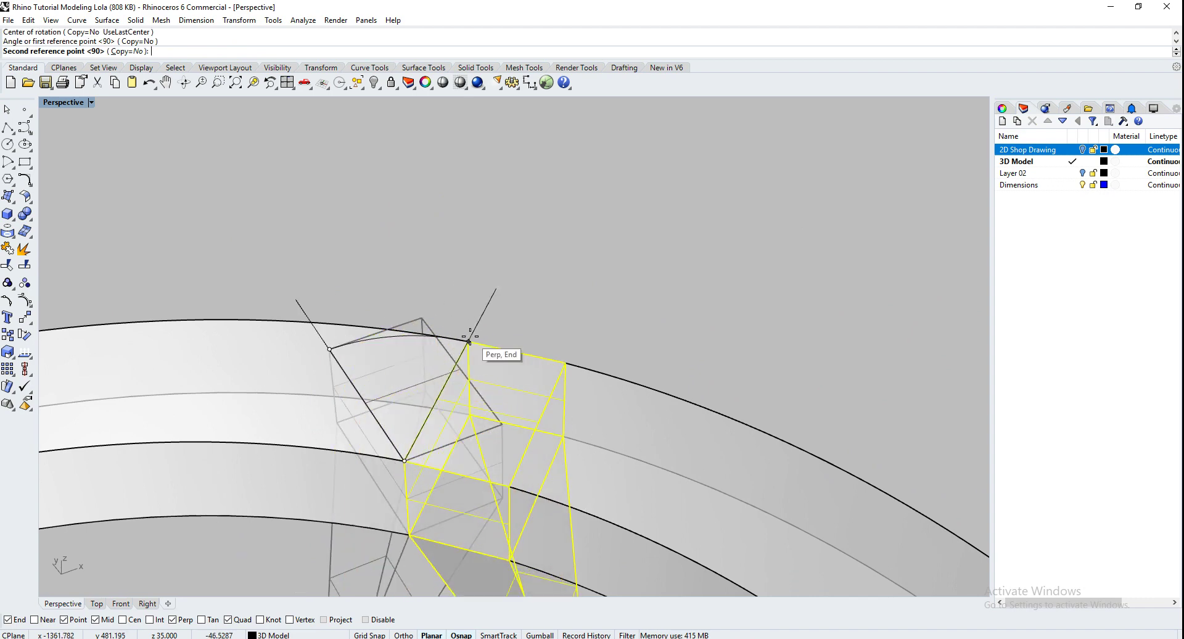
click(468, 342)
click(568, 302)
Mirror the placed front and back legs across the frame's centreline, starting from the front rail's midpoint and keeping the originals.
scroll(586, 302, down, 7)
right_drag(646, 408, 698, 458)
drag(699, 458, 523, 379)
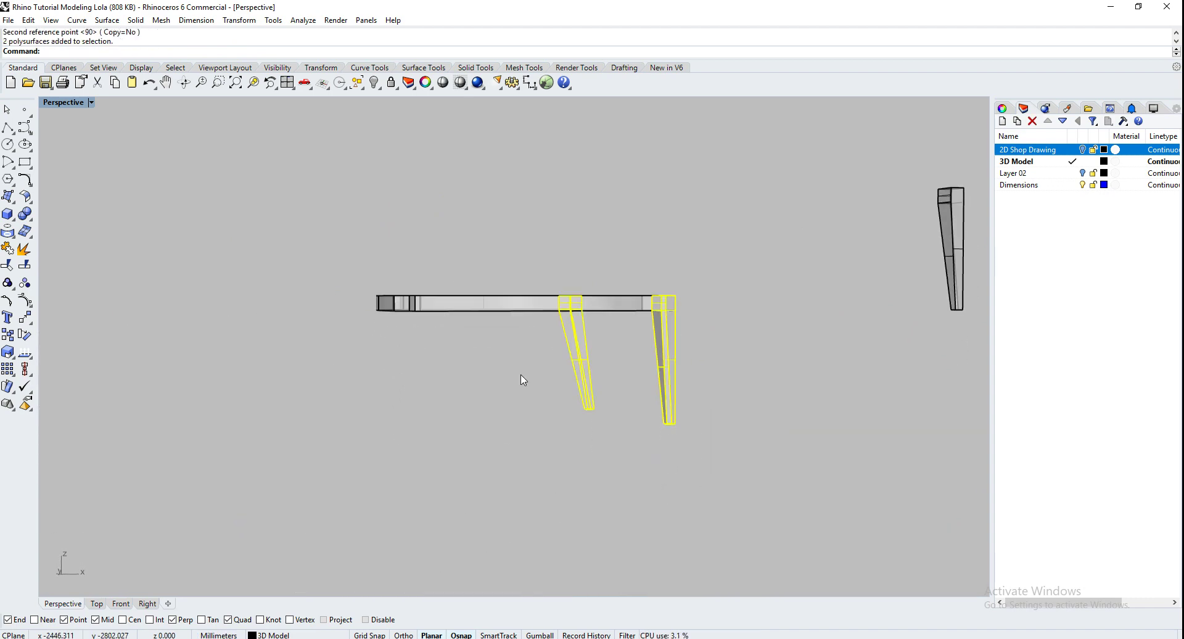
text(Mirror)
key(Return)
right_drag(547, 386, 528, 429)
click(525, 434)
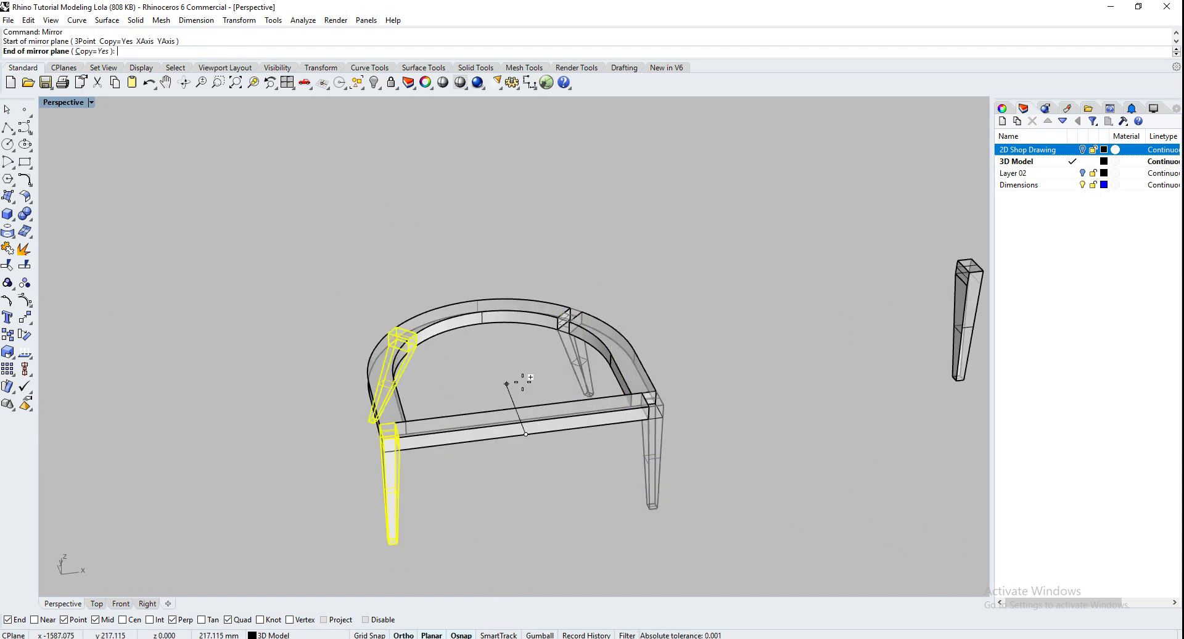
click(521, 378)
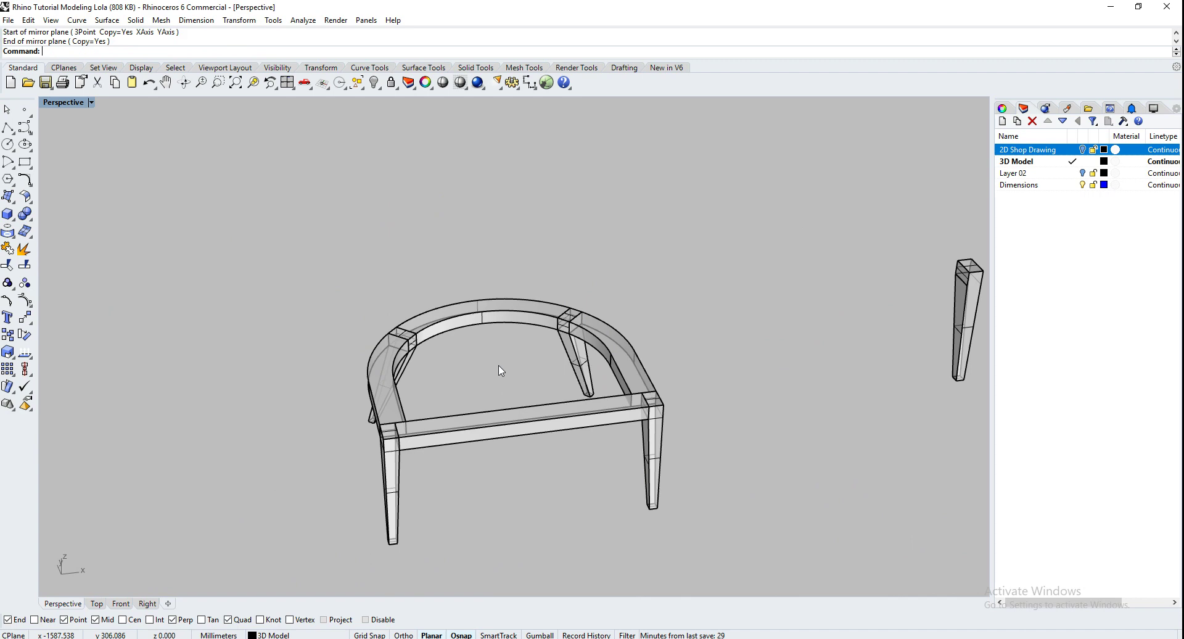
Examine the assembled chair base from several angles, checking how the legs meet the rails.
right_drag(713, 489, 630, 441)
scroll(391, 432, up, 2)
scroll(388, 426, up, 1)
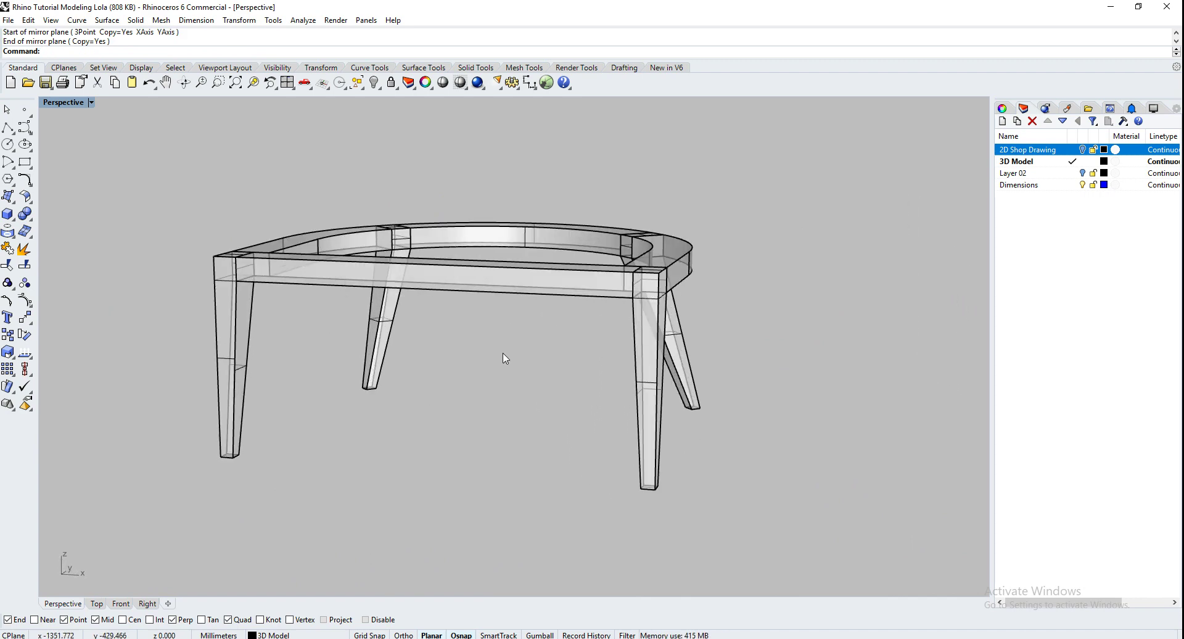
right_drag(455, 336, 444, 340)
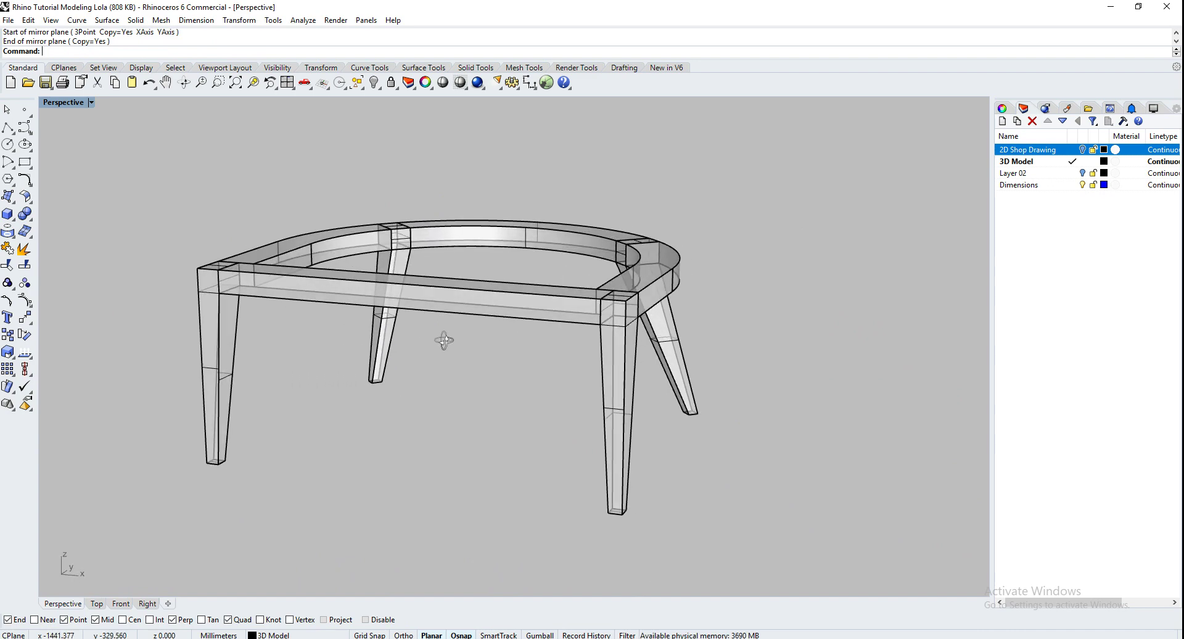
right_drag(293, 295, 351, 302)
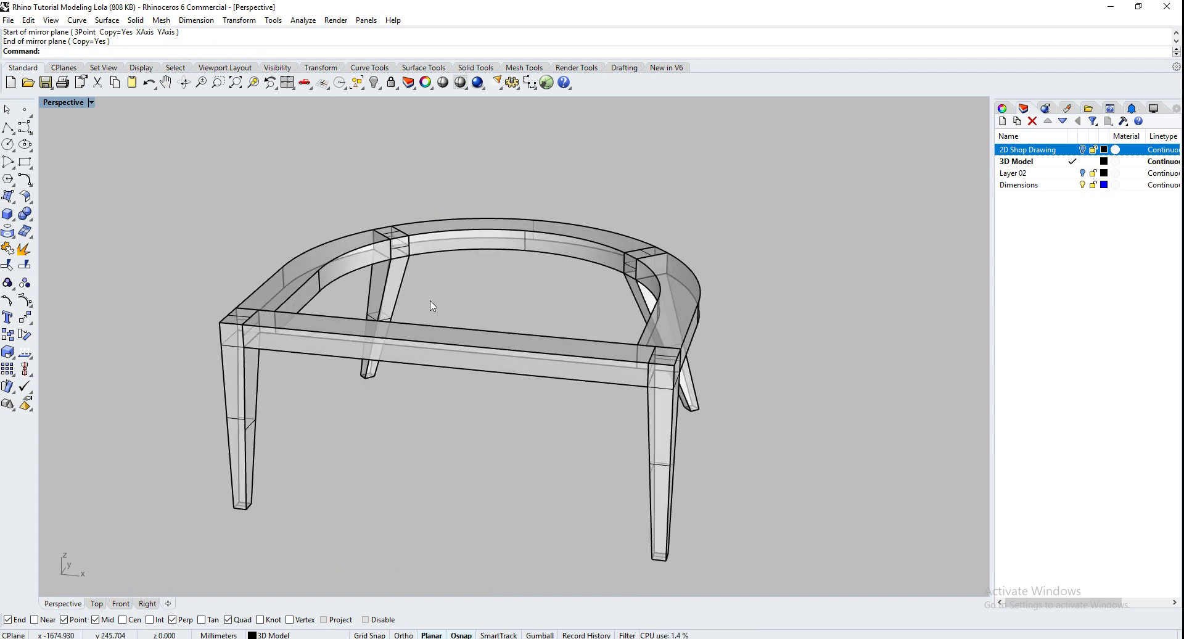
scroll(315, 315, down, 1)
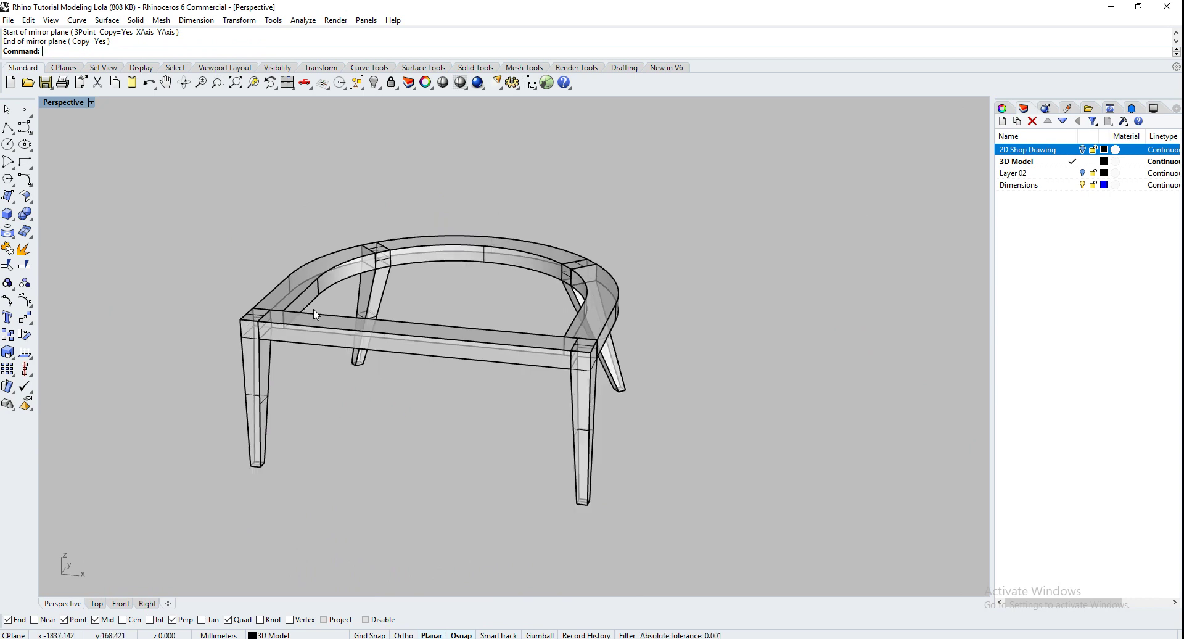
scroll(470, 323, down, 8)
right_drag(294, 384, 362, 356)
Copy the whole chair base, including its outline curves, straight sideways to the left of the original.
drag(375, 254, 599, 420)
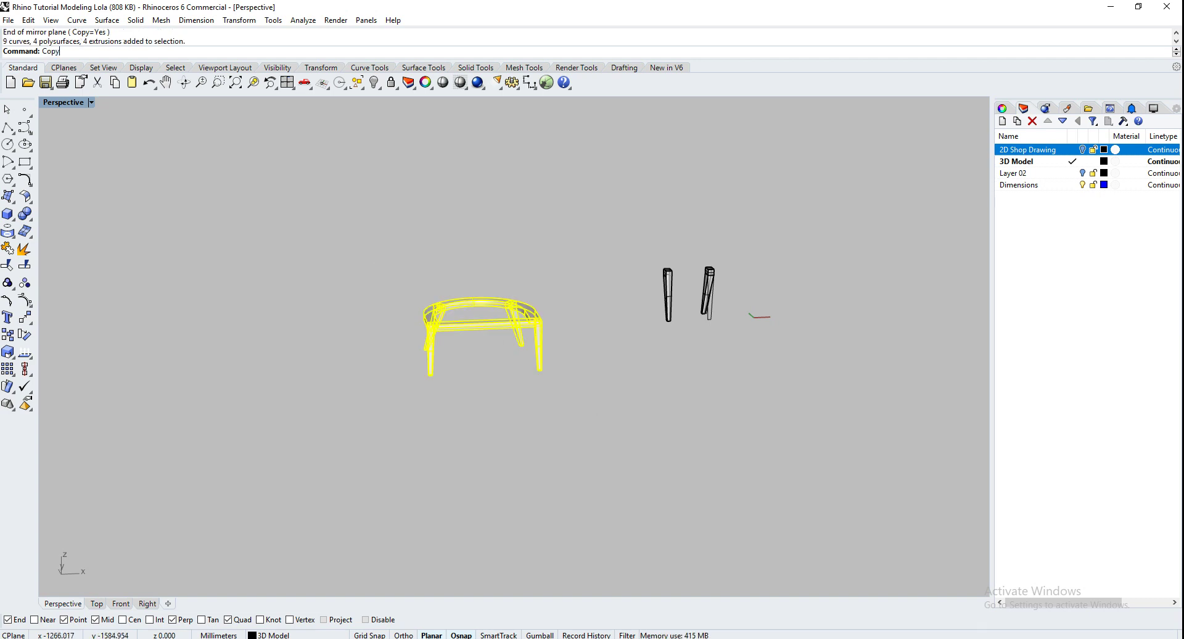
key(Return)
scroll(596, 415, up, 3)
click(641, 343)
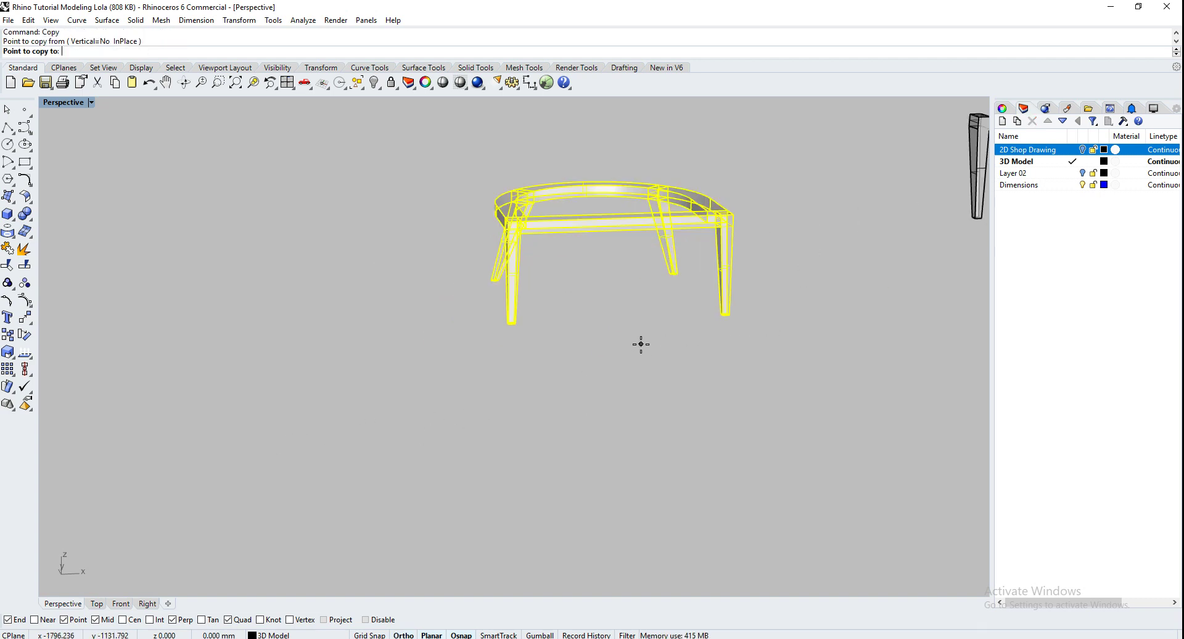
shift+click(180, 344)
key(Return)
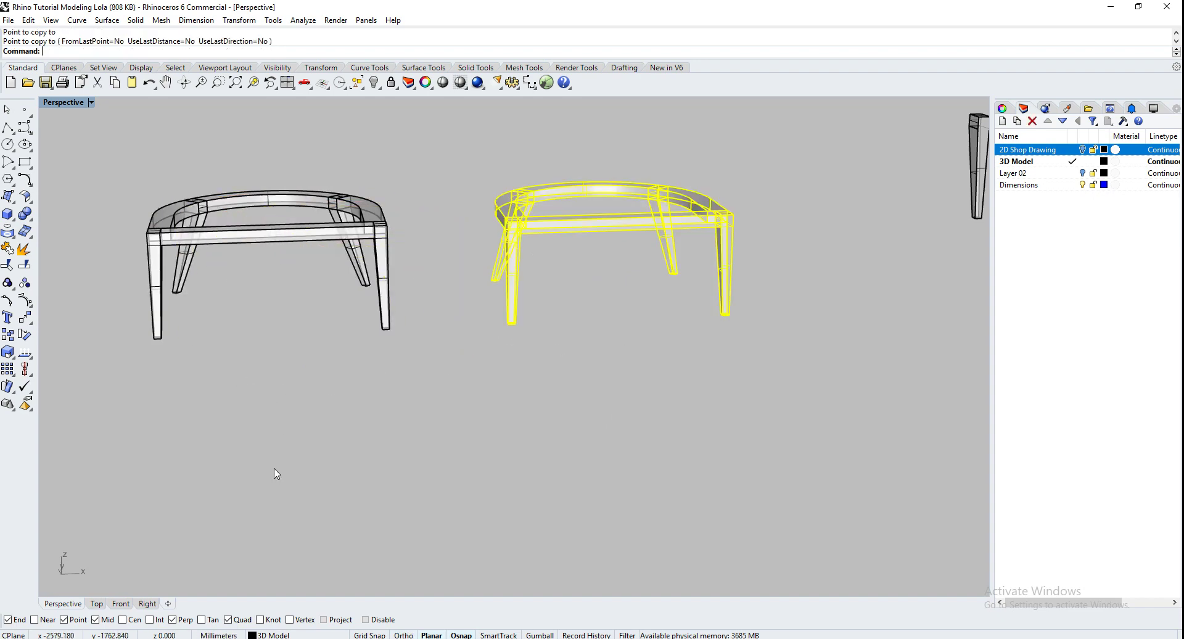
Hide the copied chair base and the two loose spare legs, keeping only the original chair base displayed.
scroll(275, 474, down, 6)
click(262, 311)
drag(137, 248, 350, 461)
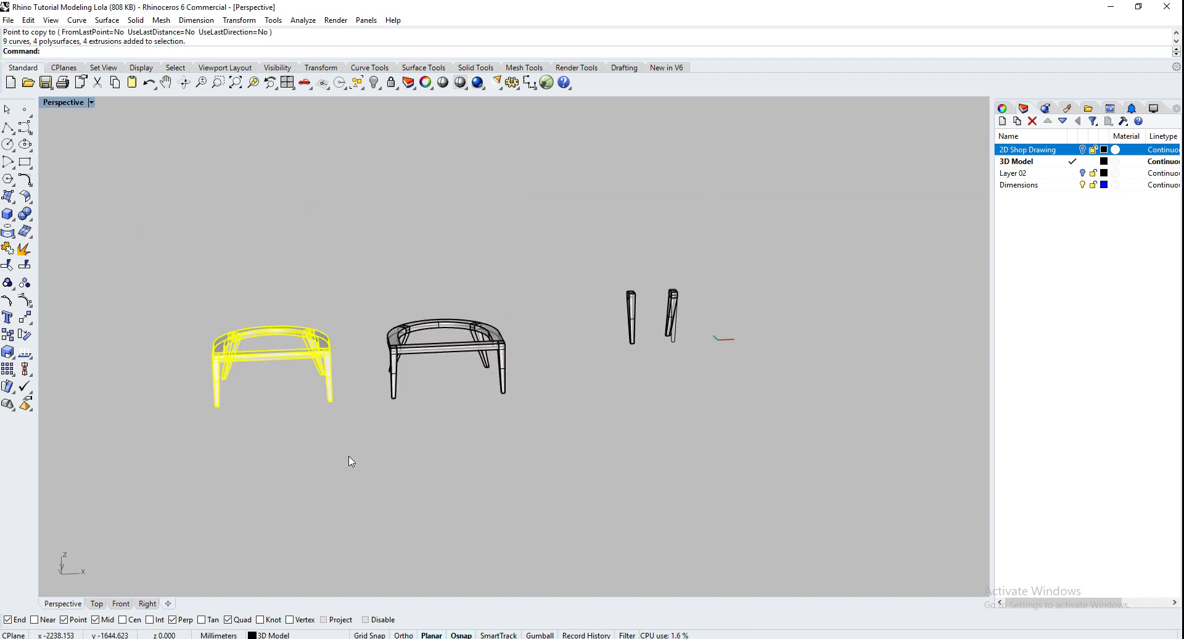
shift+drag(746, 417, 589, 248)
text(H)
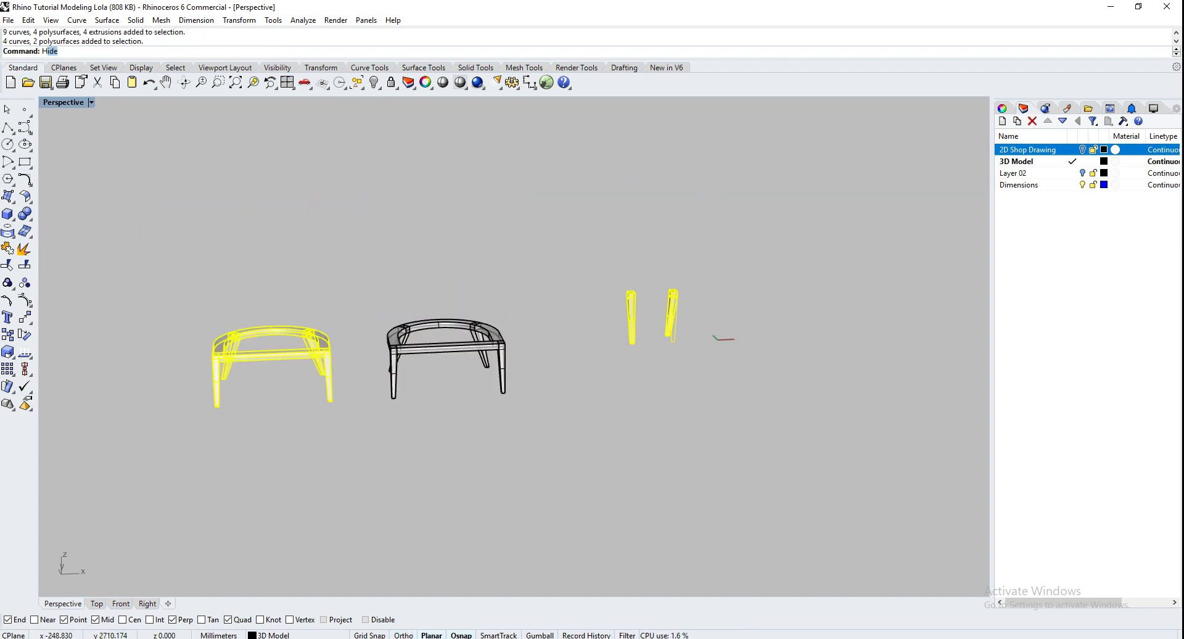
text(ihde)
key(Return)
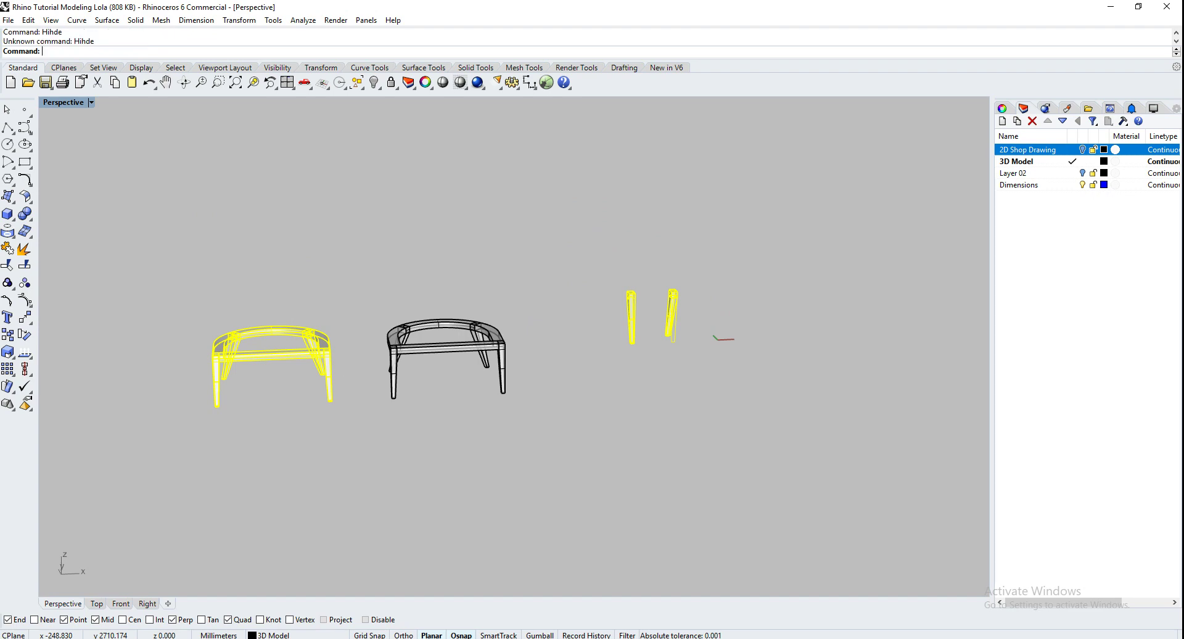
text(Hide)
key(Return)
key(ctrl+shift+e)
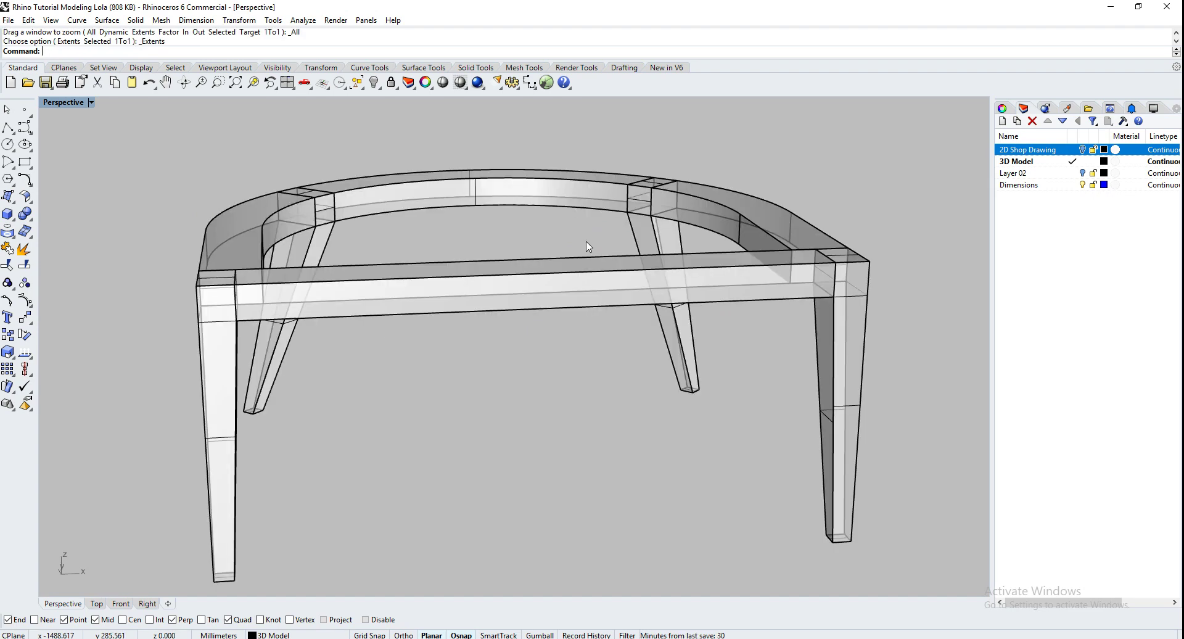
Draw a closed four-corner polyline around the joint face where the curved side rail meets the right back leg.
scroll(463, 340, down, 6)
right_drag(670, 339, 618, 356)
right_drag(496, 307, 510, 306)
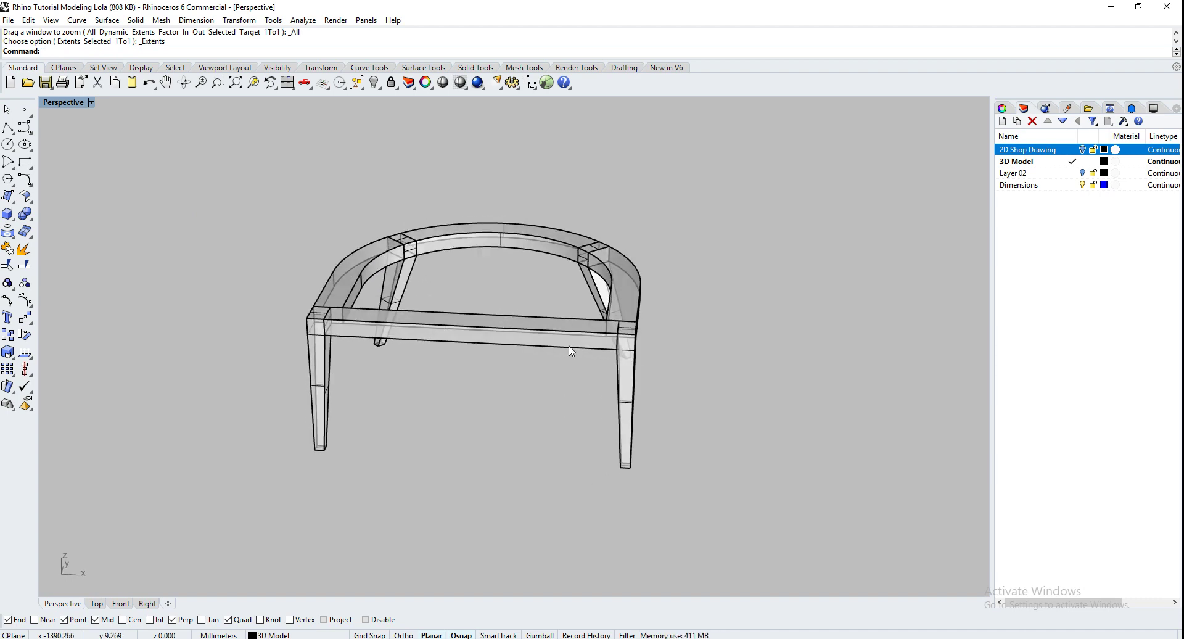
scroll(569, 345, up, 4)
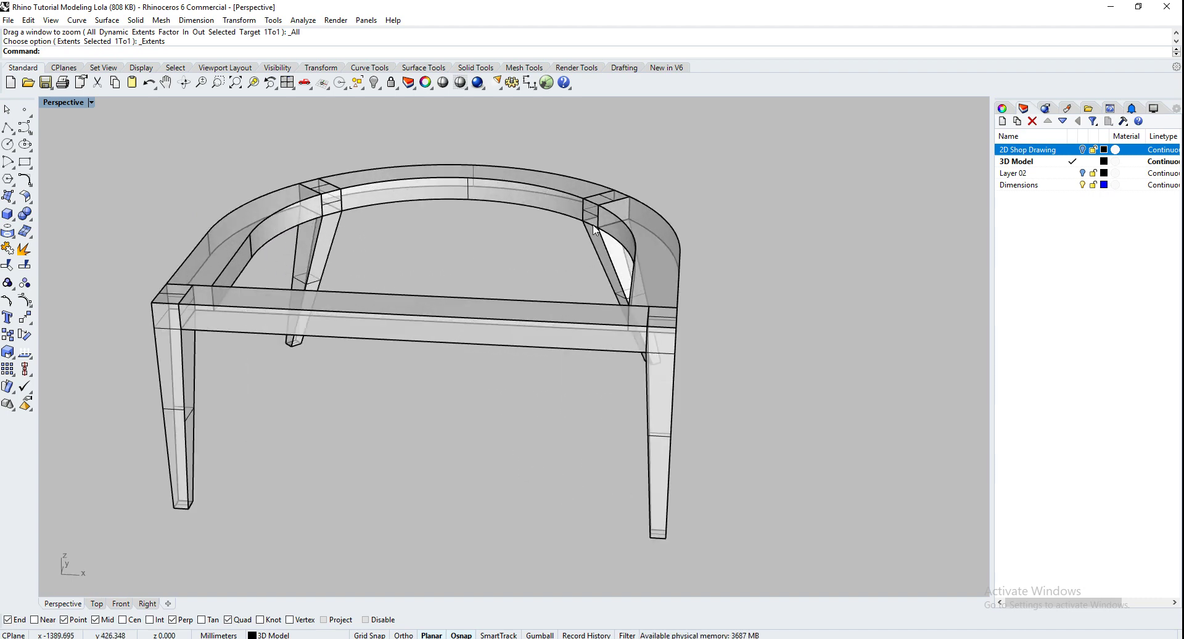
scroll(594, 230, up, 2)
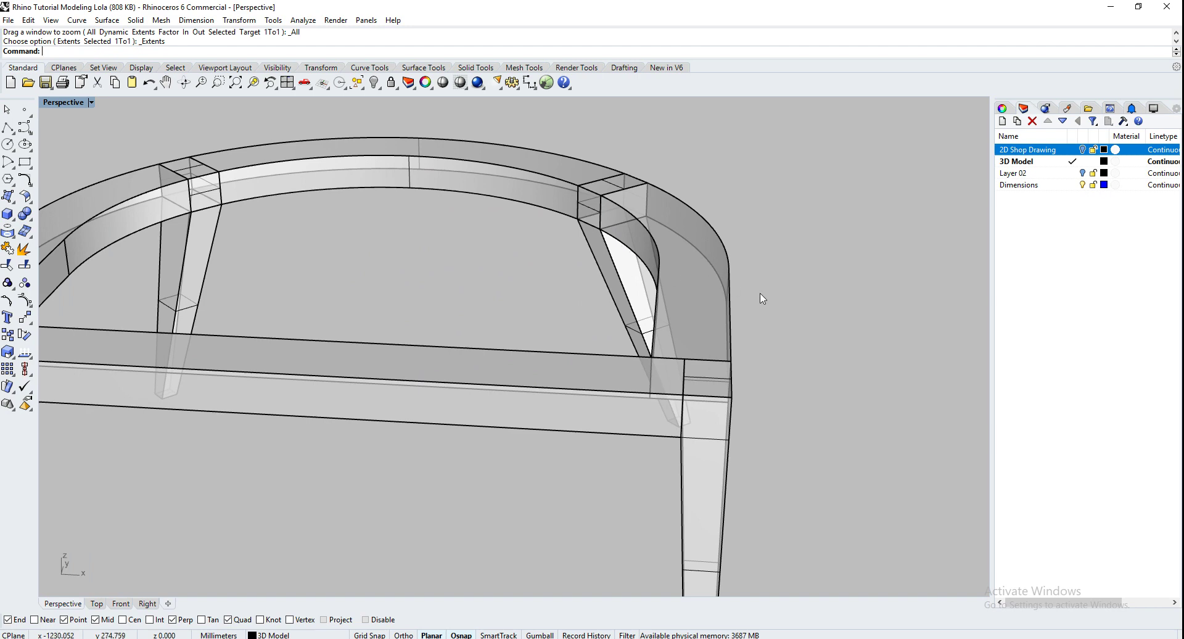
scroll(763, 299, down, 3)
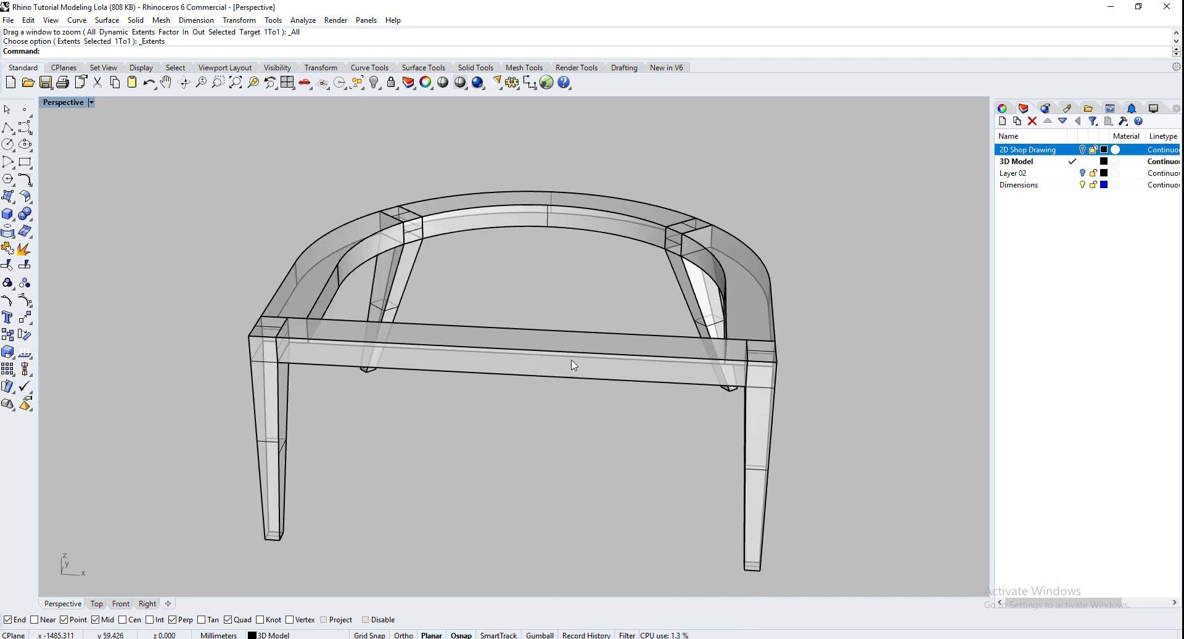
click(8, 128)
scroll(786, 242, up, 3)
click(620, 224)
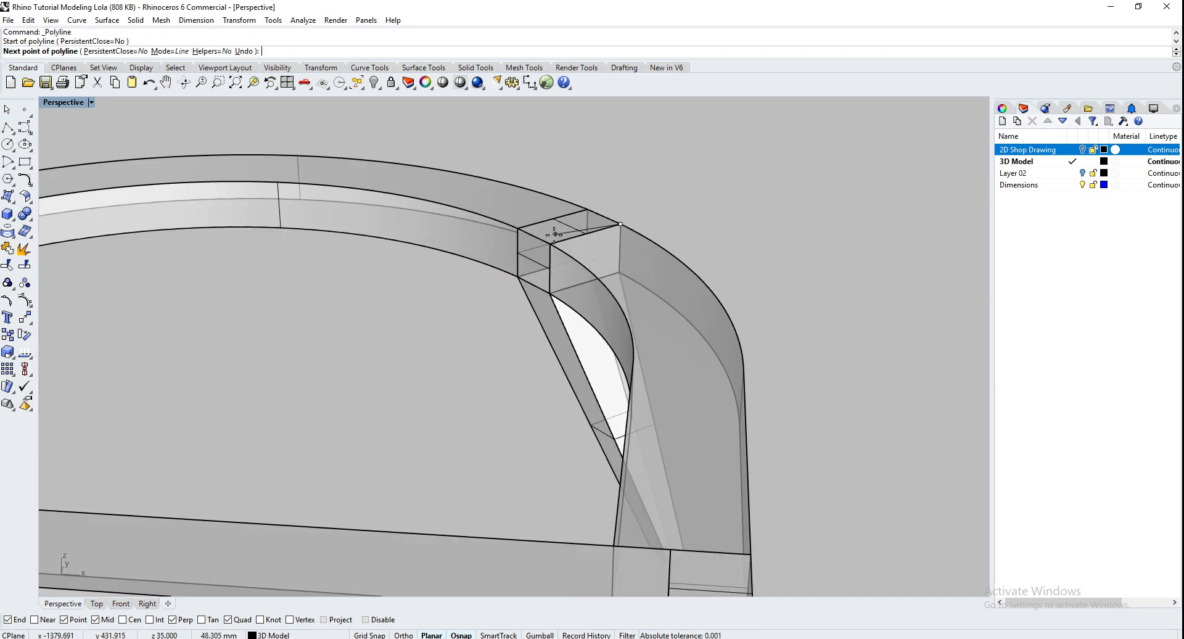
click(550, 244)
click(549, 293)
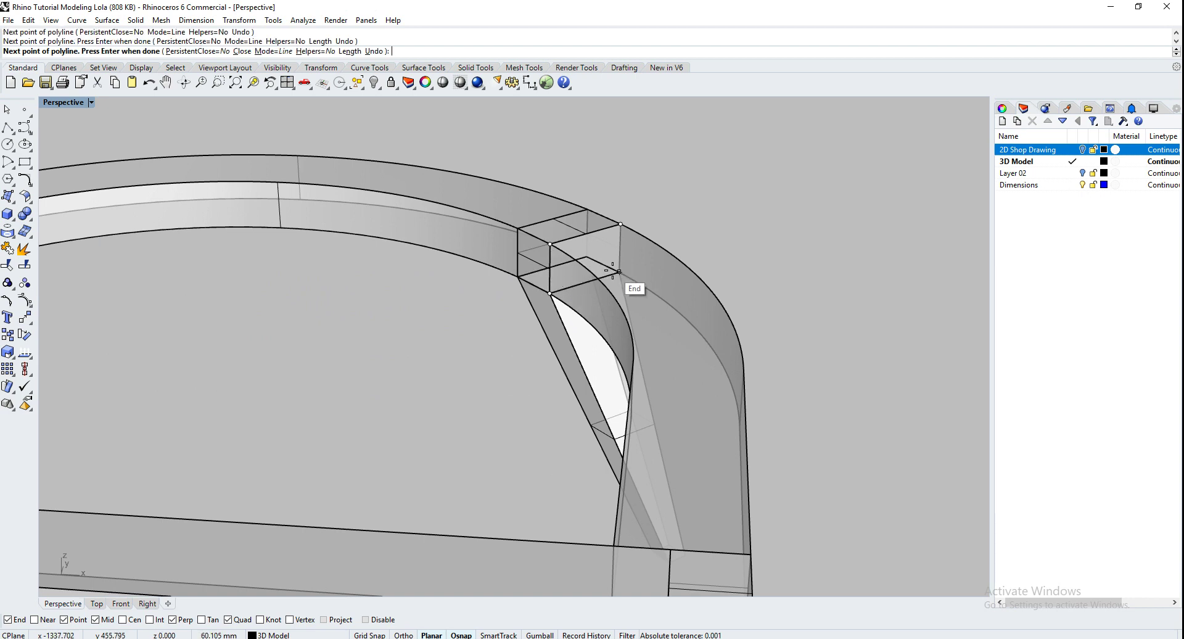
click(620, 271)
click(610, 233)
Move the joint-face outline from its upper inner corner out to the empty space right of the frame.
click(623, 248)
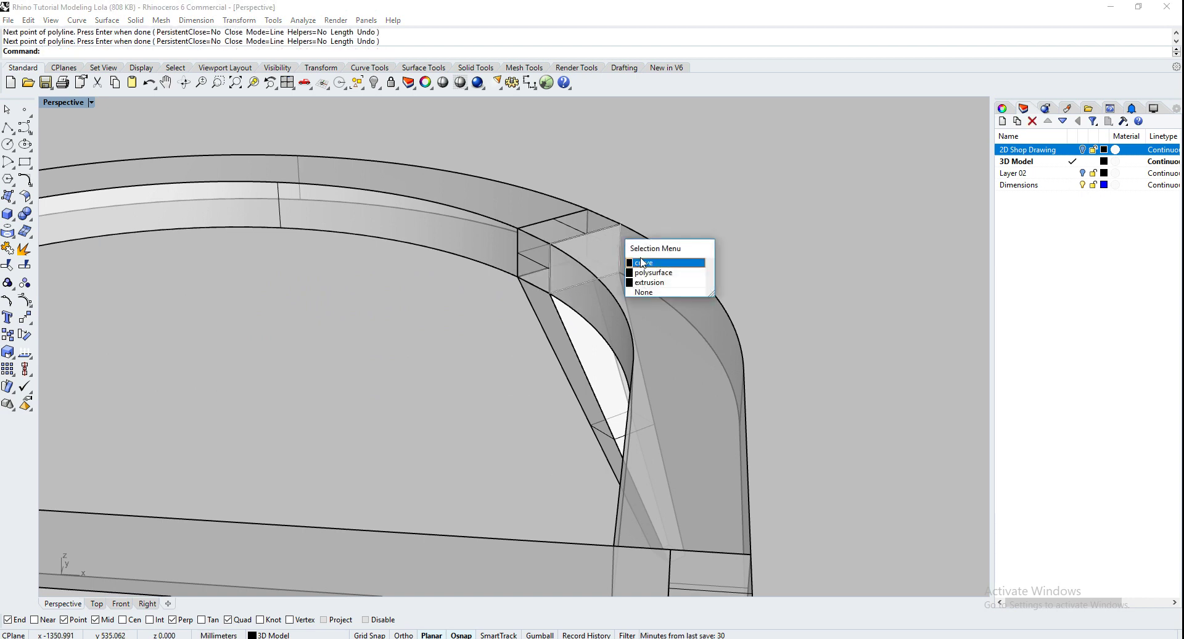
click(641, 262)
text(m)
key(Return)
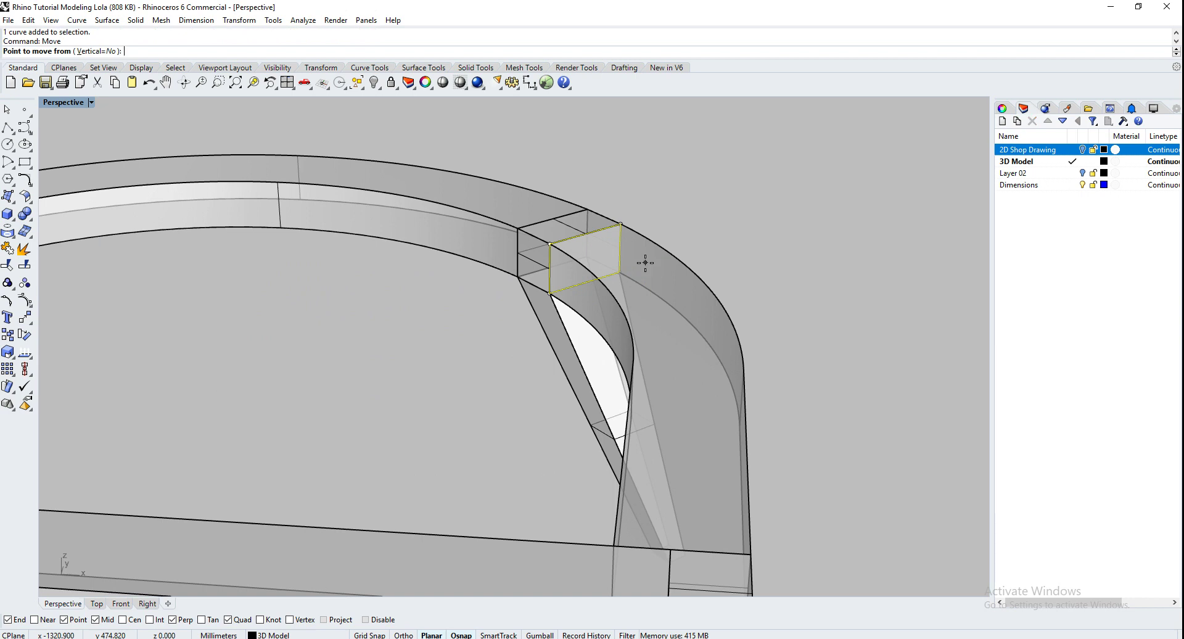
click(550, 244)
click(859, 307)
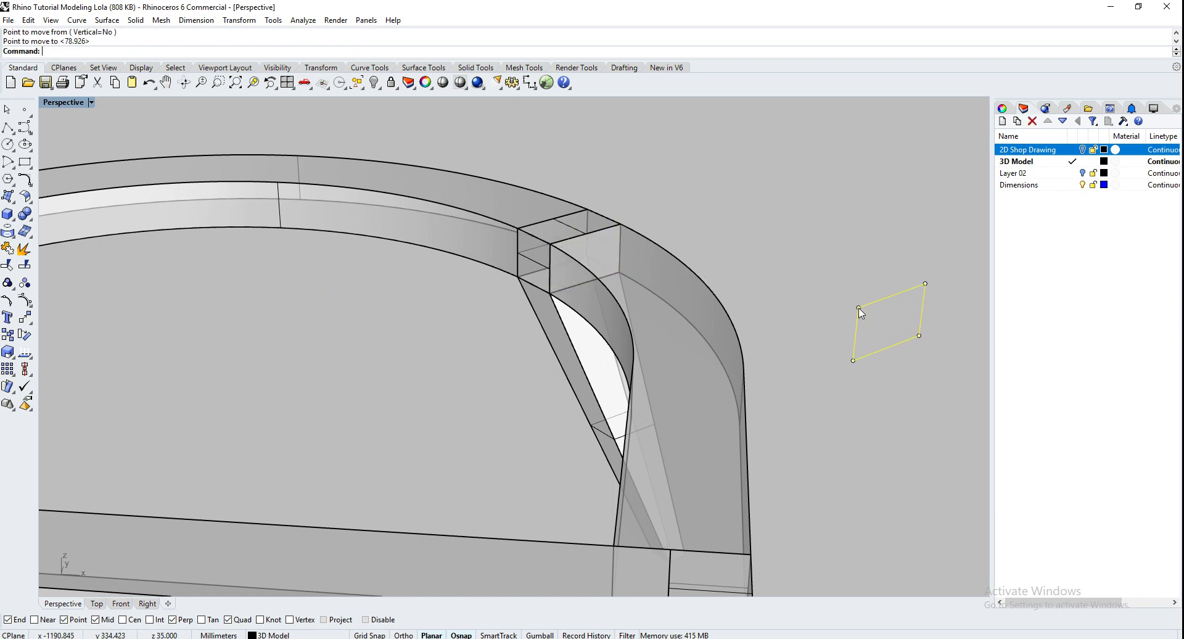
key(Return)
key(Escape)
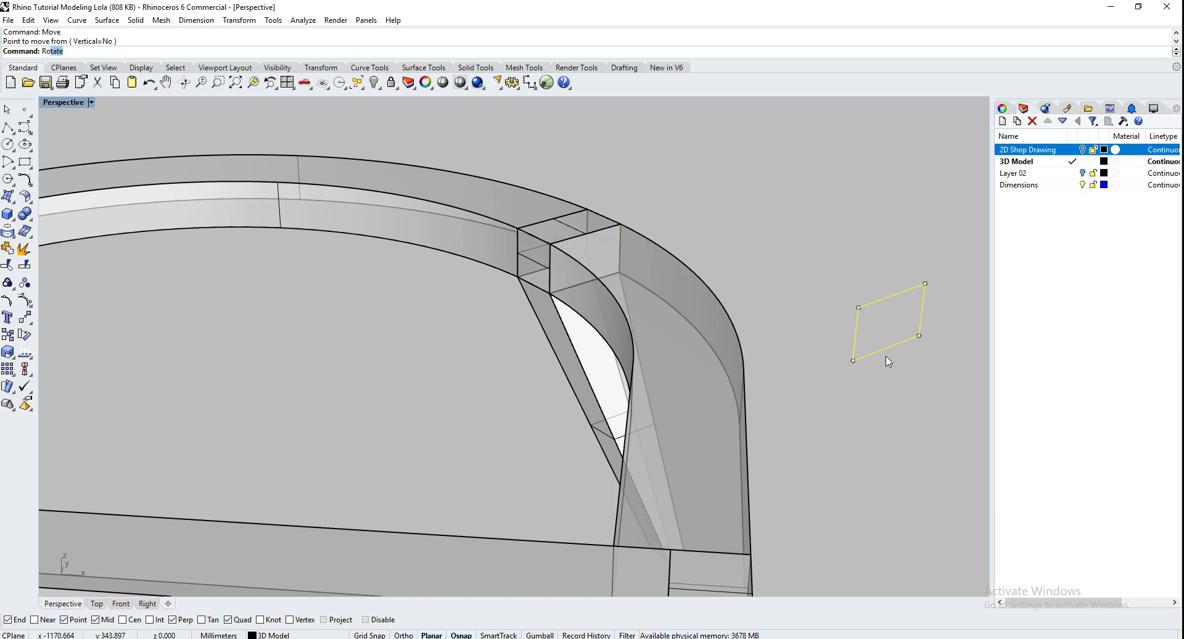
Rotate the joint-face outline about its lower corner until it lies parallel to the front view.
text(Rot)
key(Return)
click(853, 360)
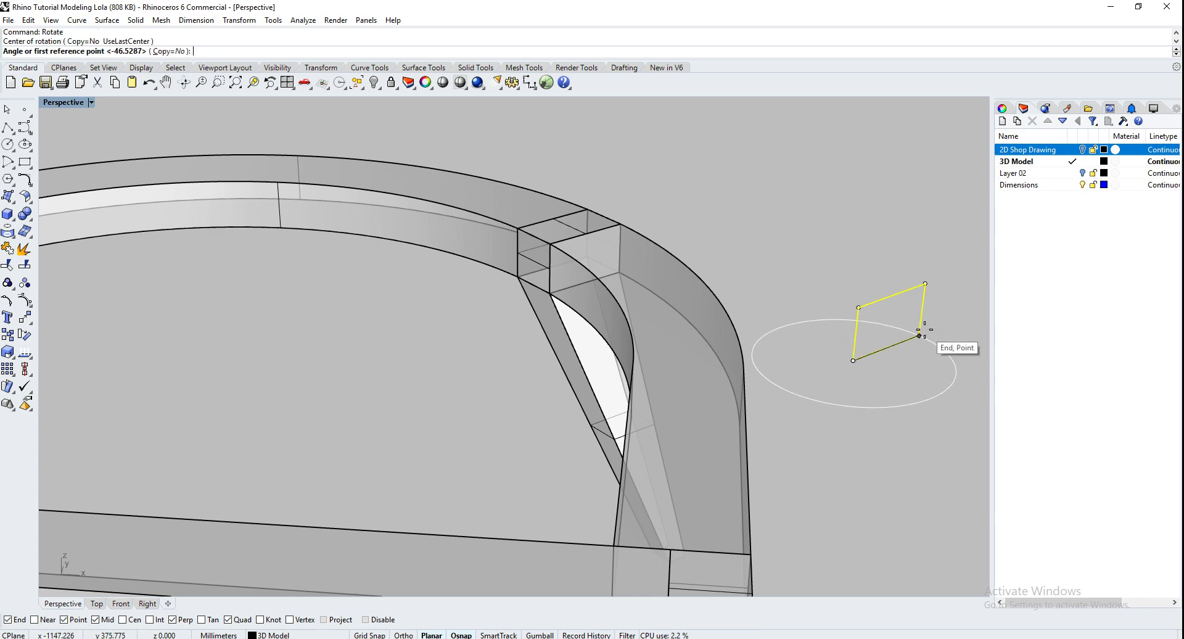
click(919, 335)
click(936, 398)
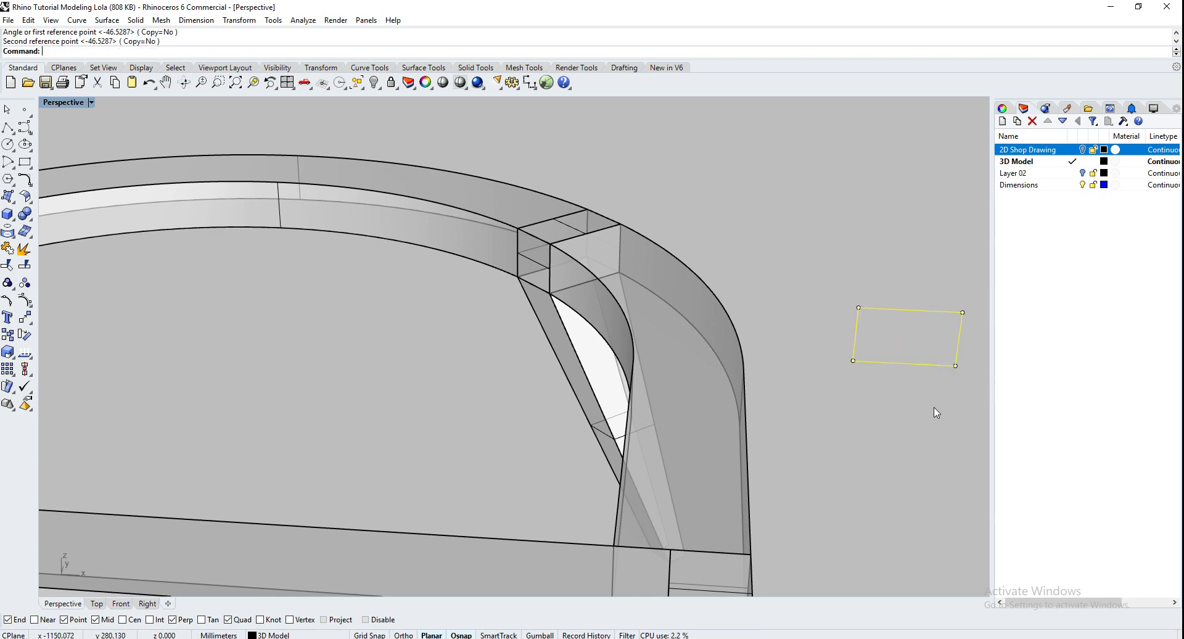
In the front view, draw a horizontal centre line across the rectangle between the midpoints of its short sides.
click(121, 604)
scroll(688, 262, up, 7)
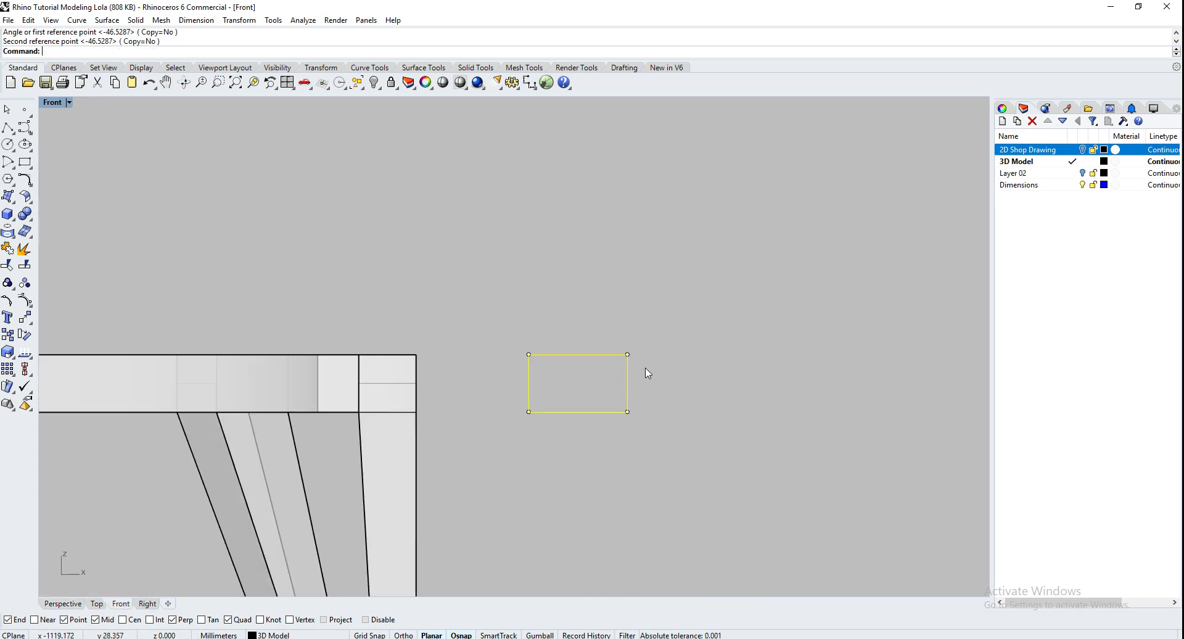
click(15, 131)
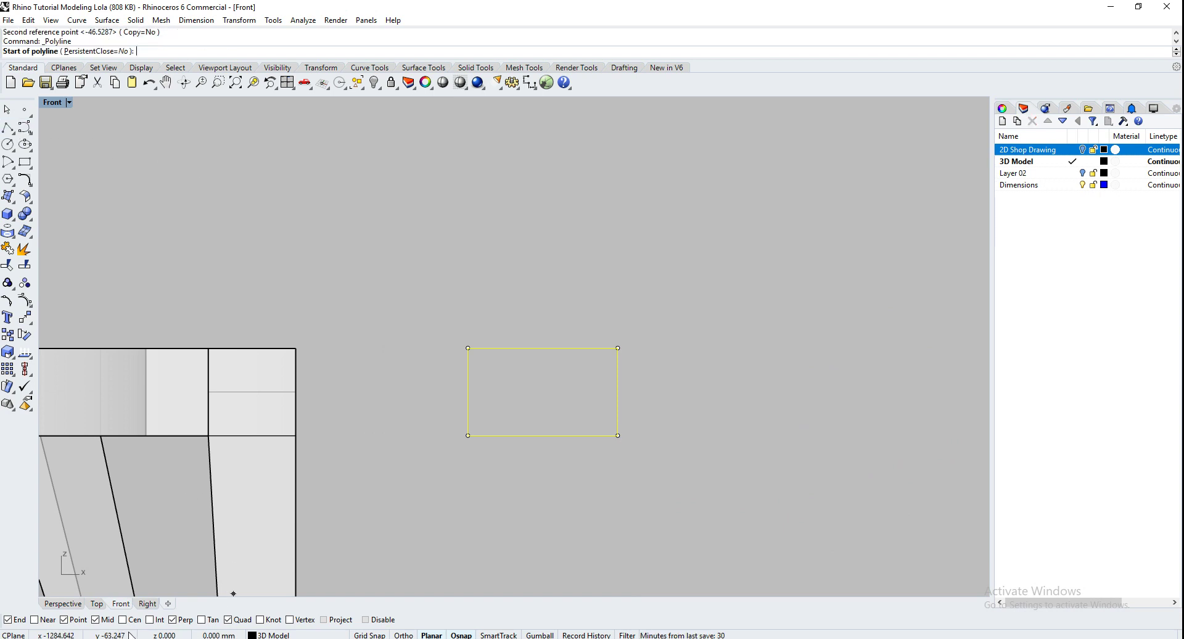
click(468, 392)
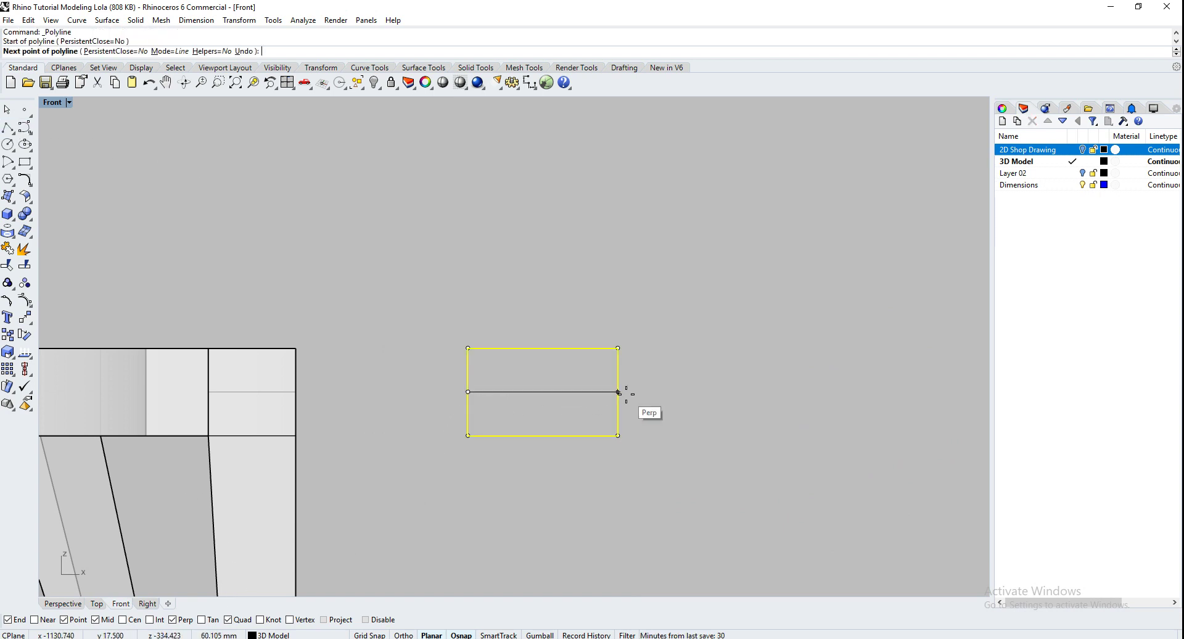
click(618, 392)
key(Return)
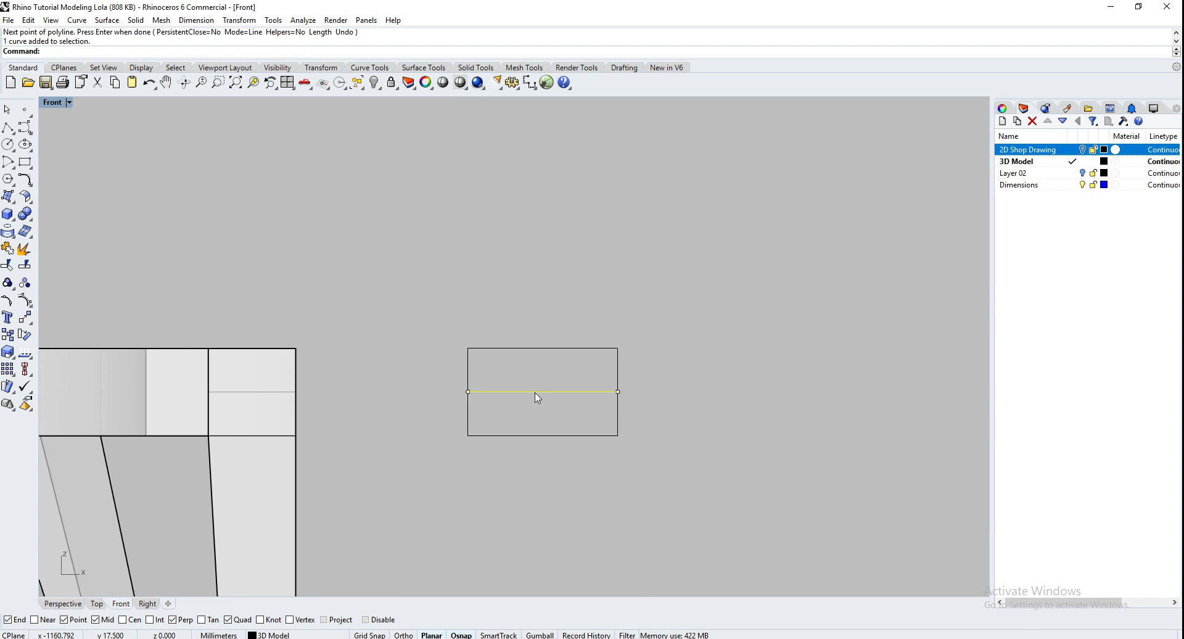
Divide the rectangle's centre line into 3 segments with marker points.
text(Dive)
key(Return)
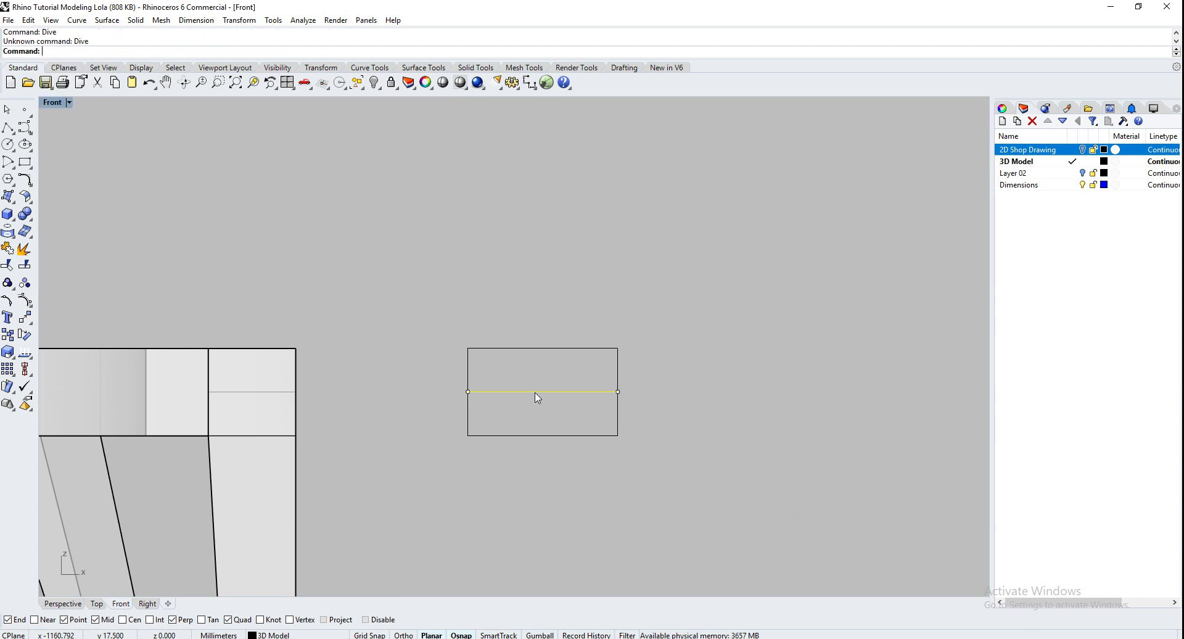
text(Divide)
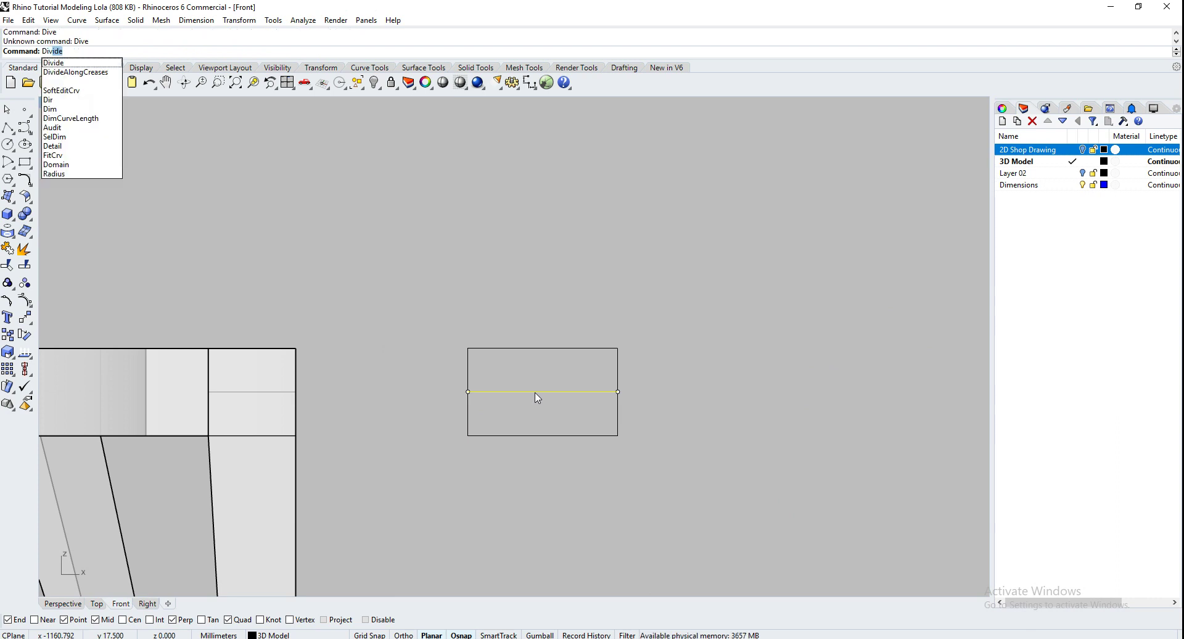
key(Return)
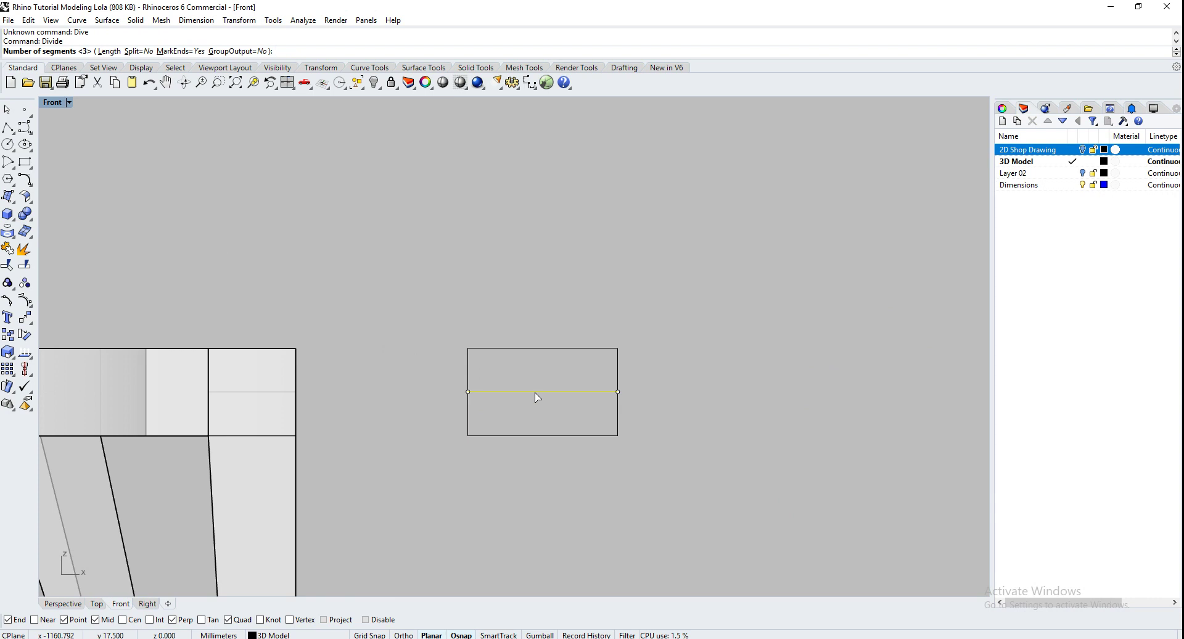
key(Return)
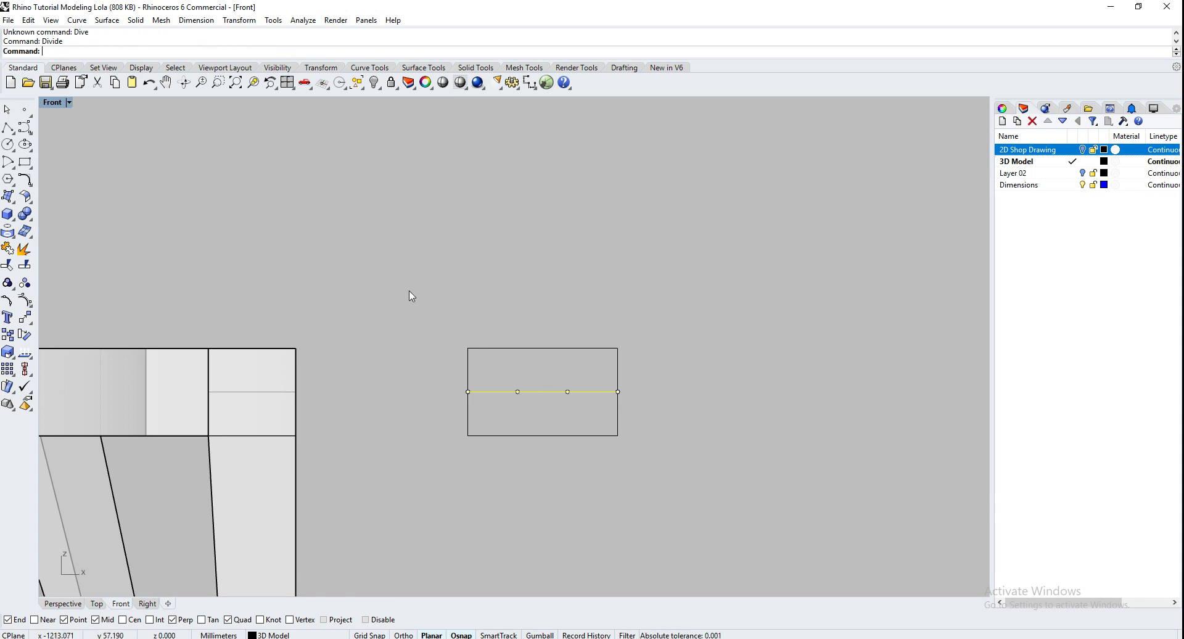
Draw a circle of 10 mm radius centred on the centre line's left inner division point.
click(7, 144)
click(517, 391)
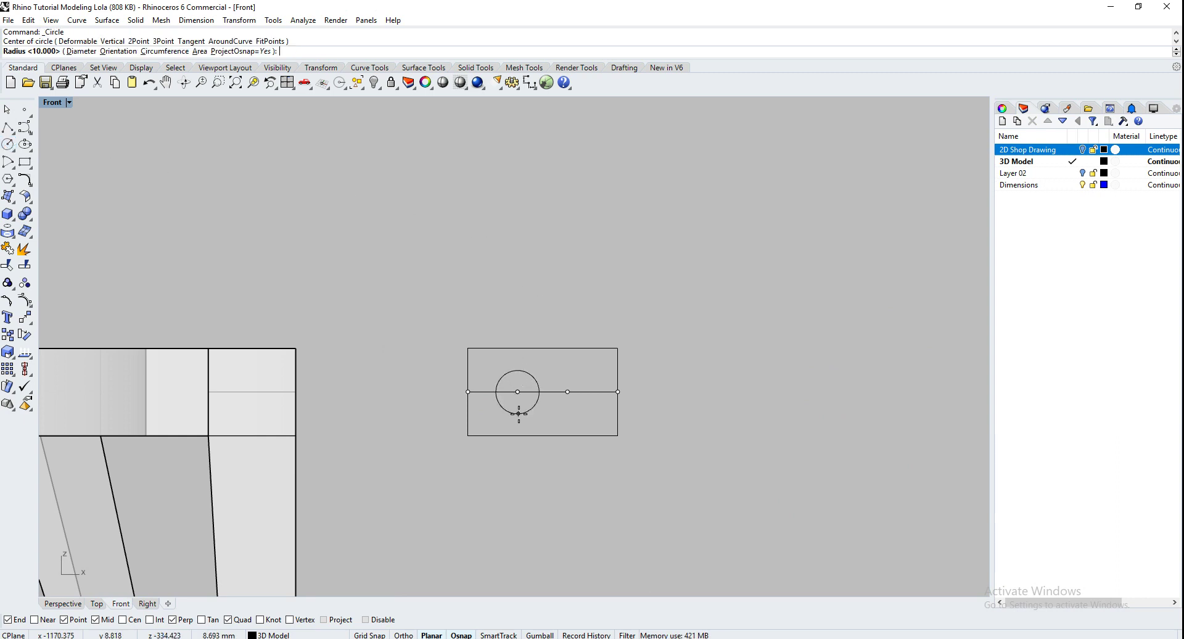
text(10)
key(Return)
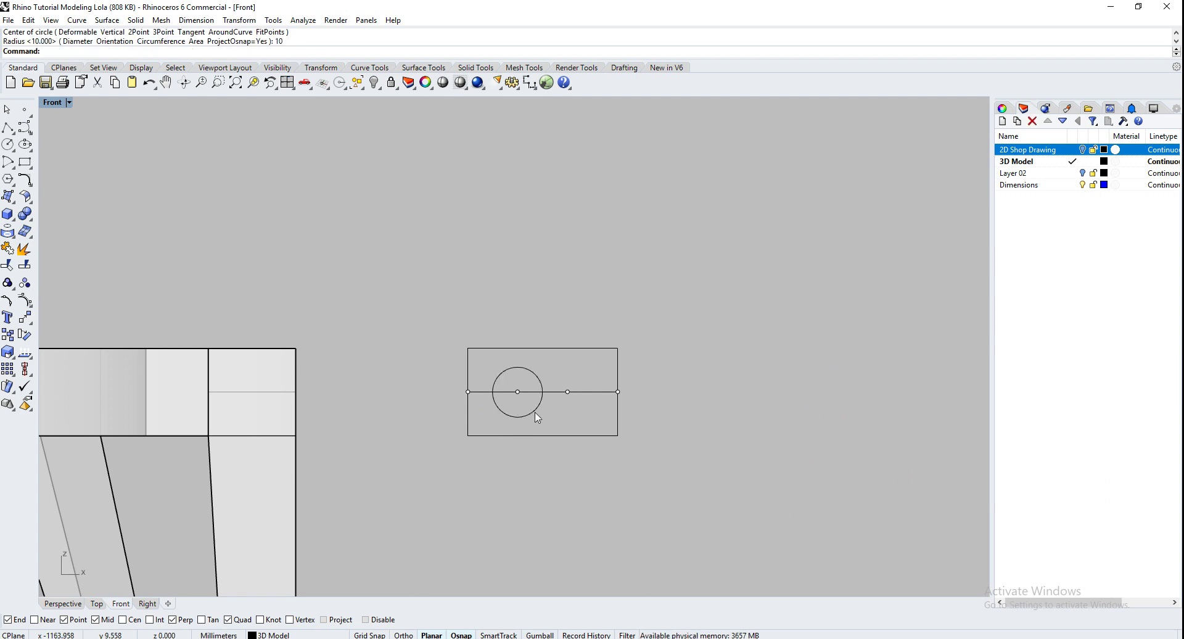
Try a circle of 20 mm radius on the centre line's right inner division point and undo it.
key(Return)
click(567, 393)
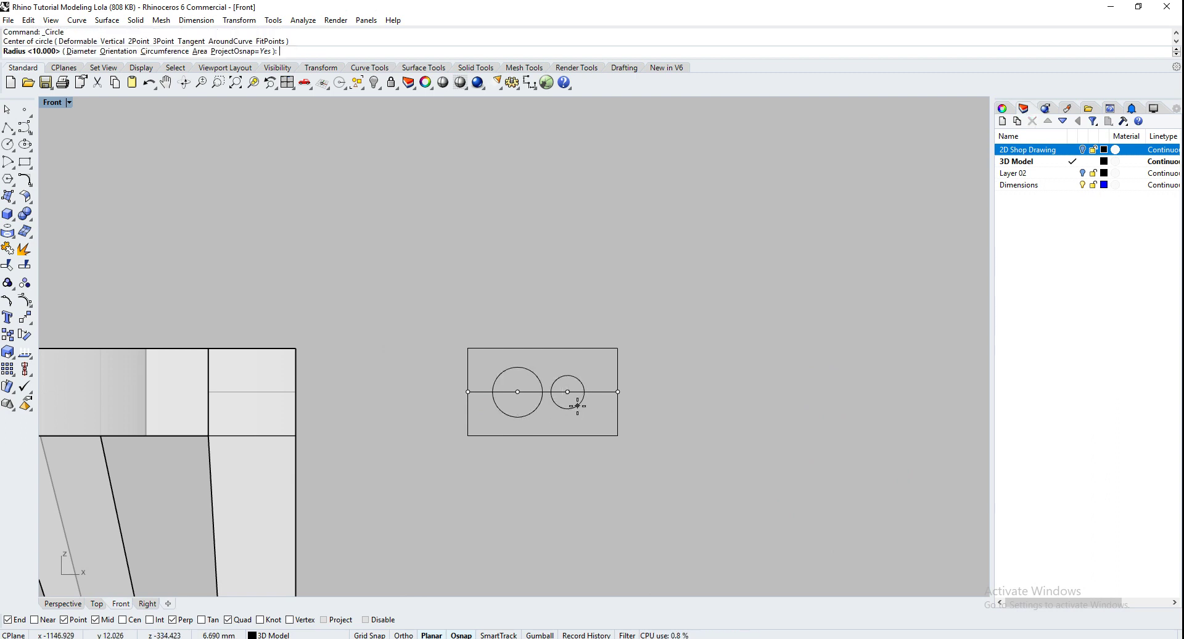
text(20)
key(Return)
key(ctrl+z)
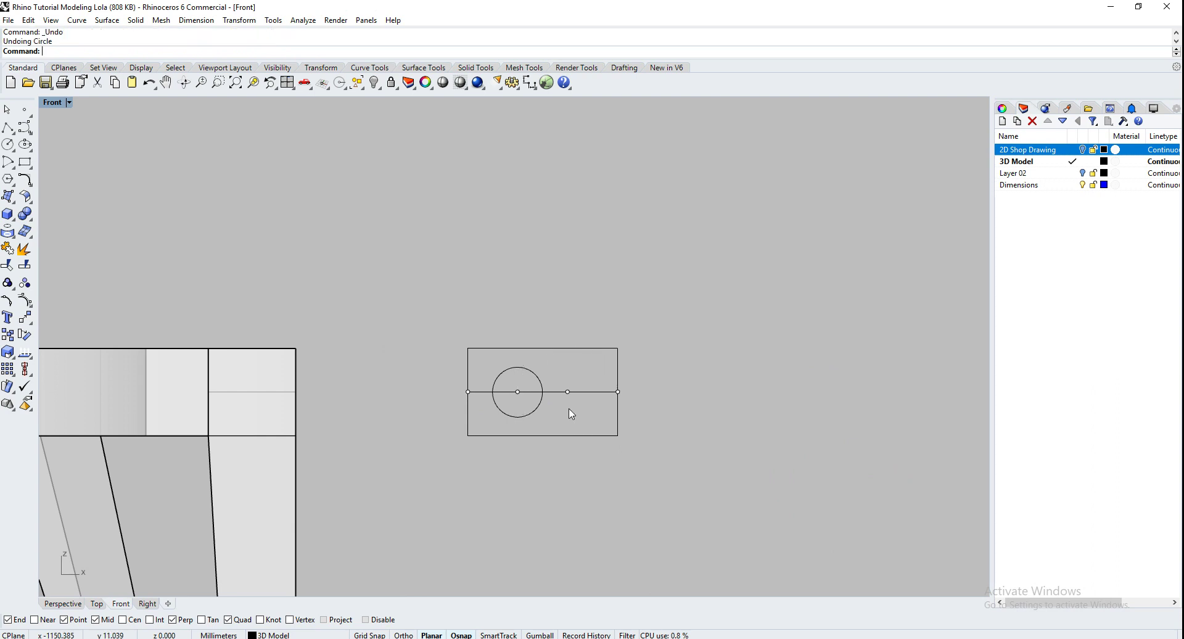
Draw a circle of 10 mm radius centred on the centre line's right inner division point.
key(Return)
click(567, 392)
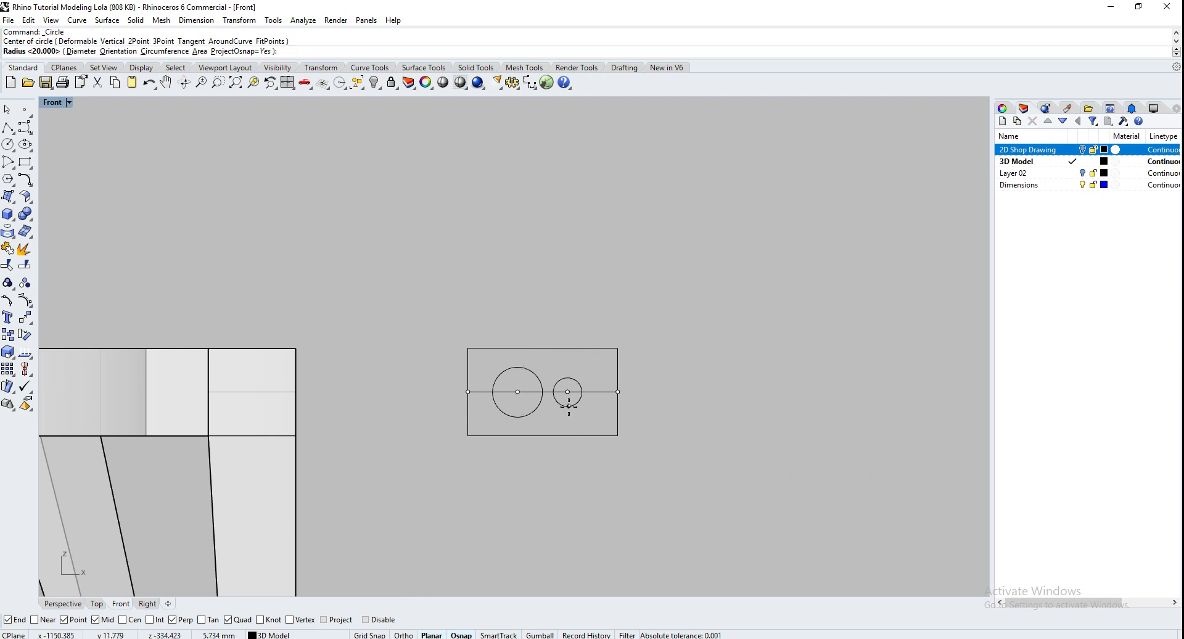
text(10)
key(Return)
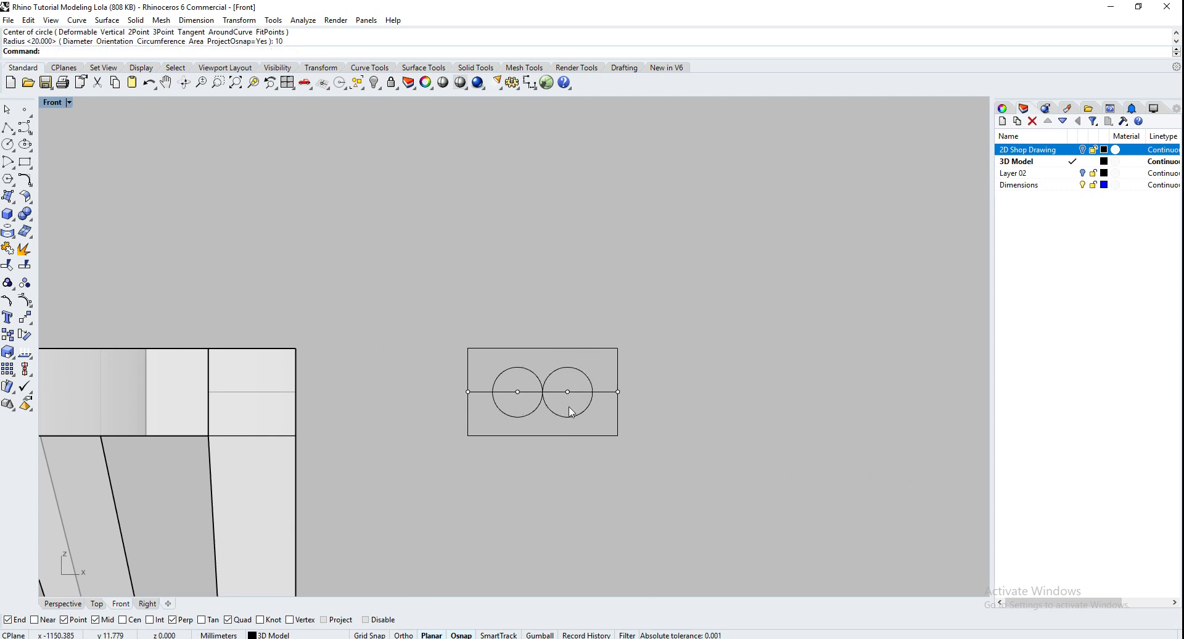
Connect the two circles with straight lines between their top quadrants and between their bottom quadrants.
click(8, 127)
click(517, 367)
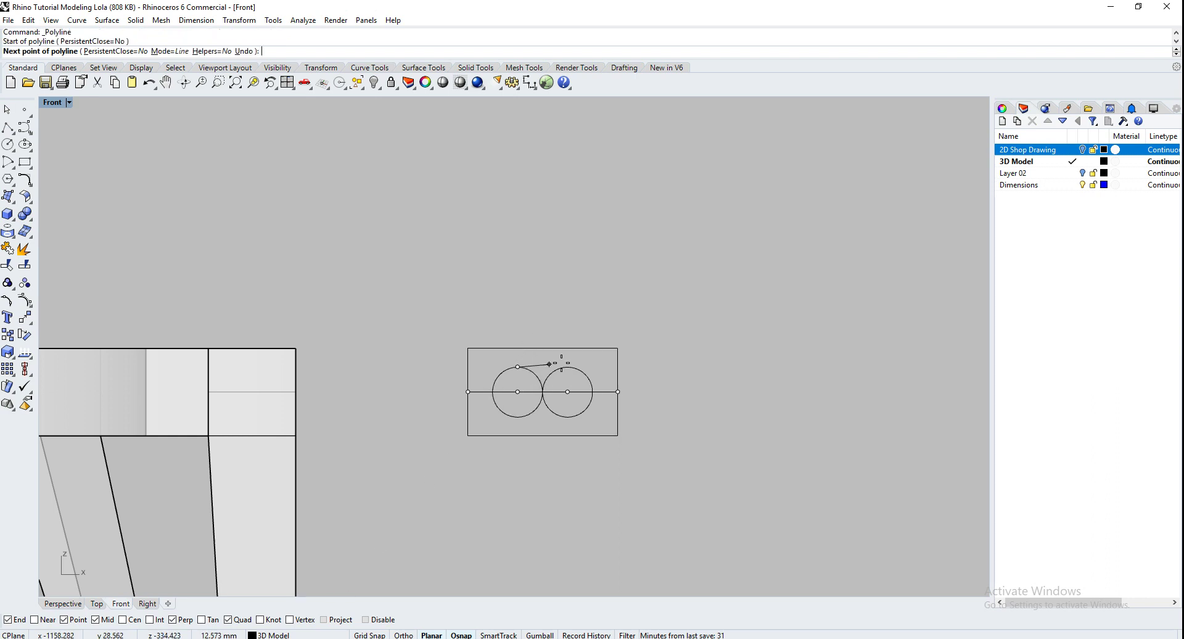
click(568, 367)
key(Return)
key(Return)
click(568, 417)
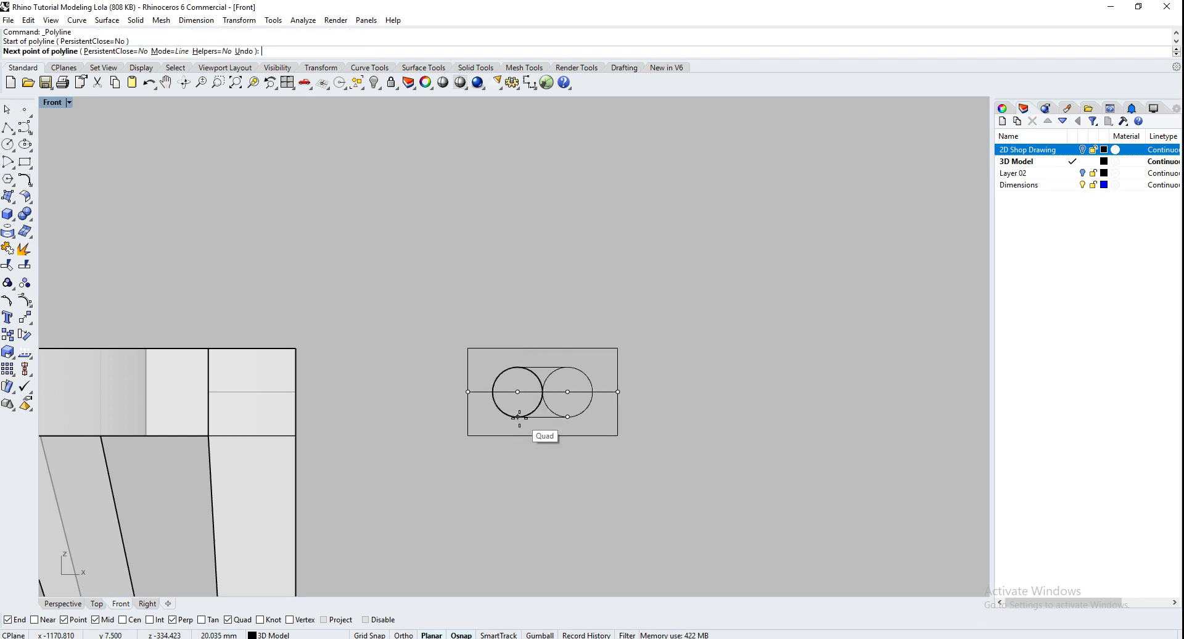
click(517, 417)
Trim away the inner halves of both circles, using the two connecting lines as cutting objects, to leave a slot outline.
key(Return)
scroll(546, 420, up, 4)
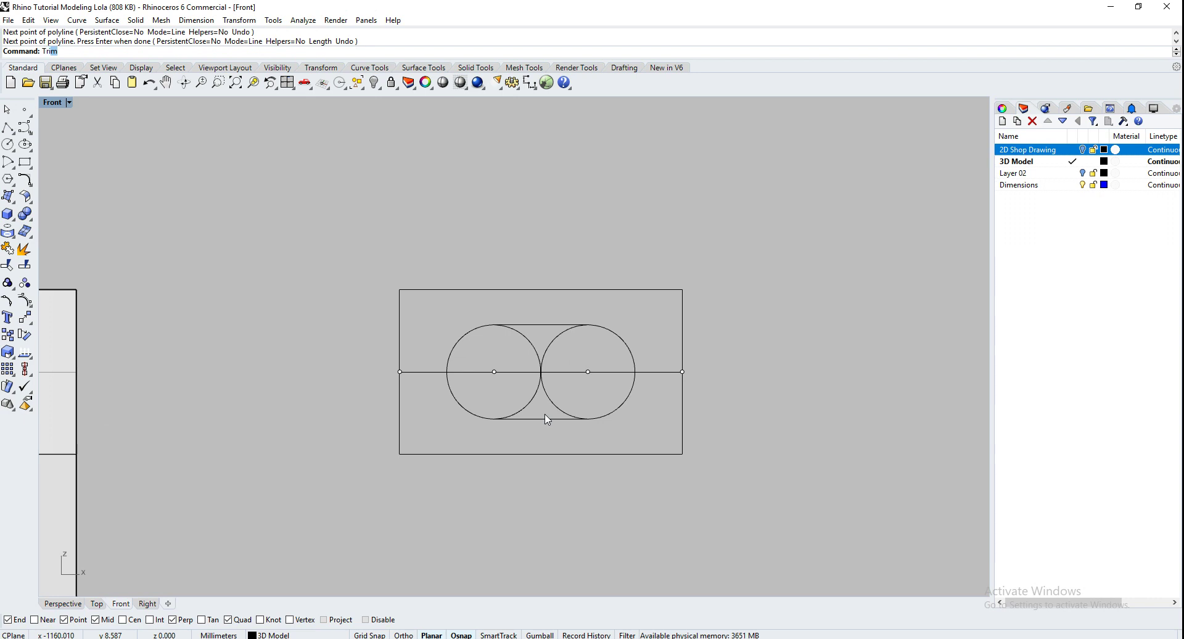
text(Tr)
key(Return)
click(543, 419)
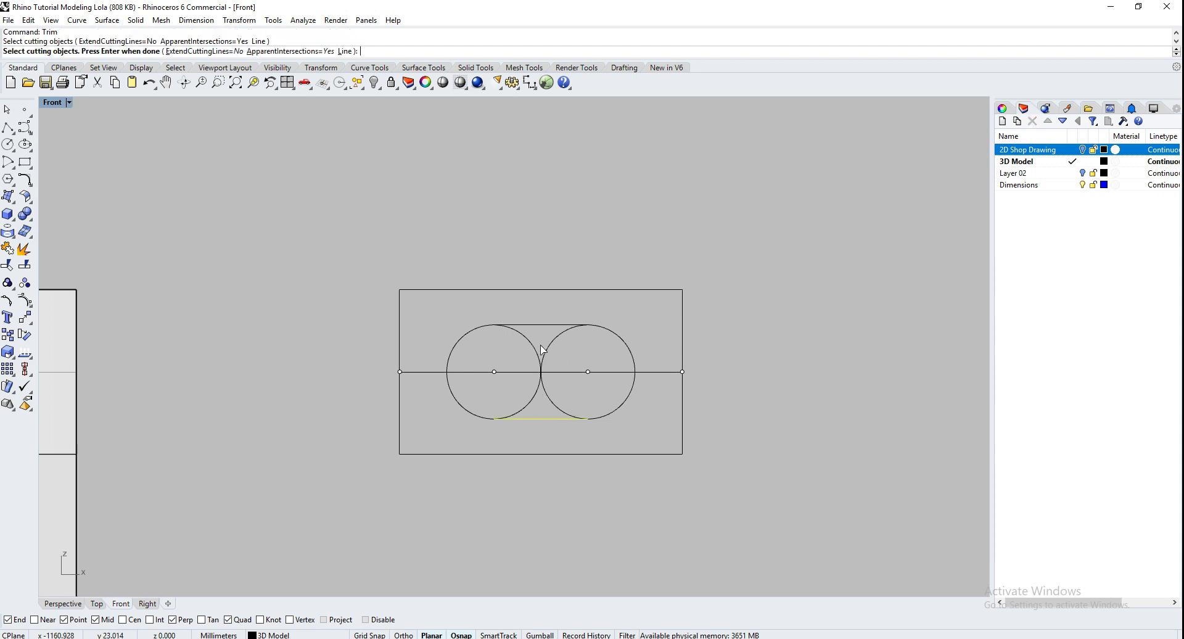
click(534, 325)
Join the slot's two arcs and two lines into one closed curve, and delete the centre line with its division points.
key(Return)
click(548, 347)
click(534, 350)
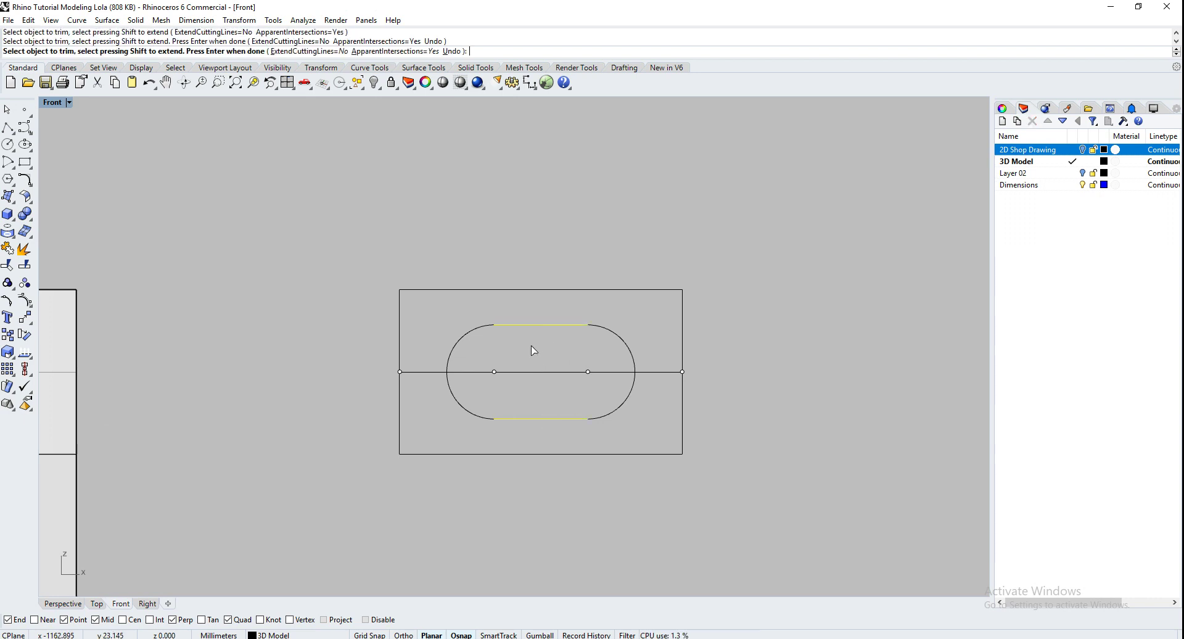
key(Return)
click(631, 339)
click(566, 325)
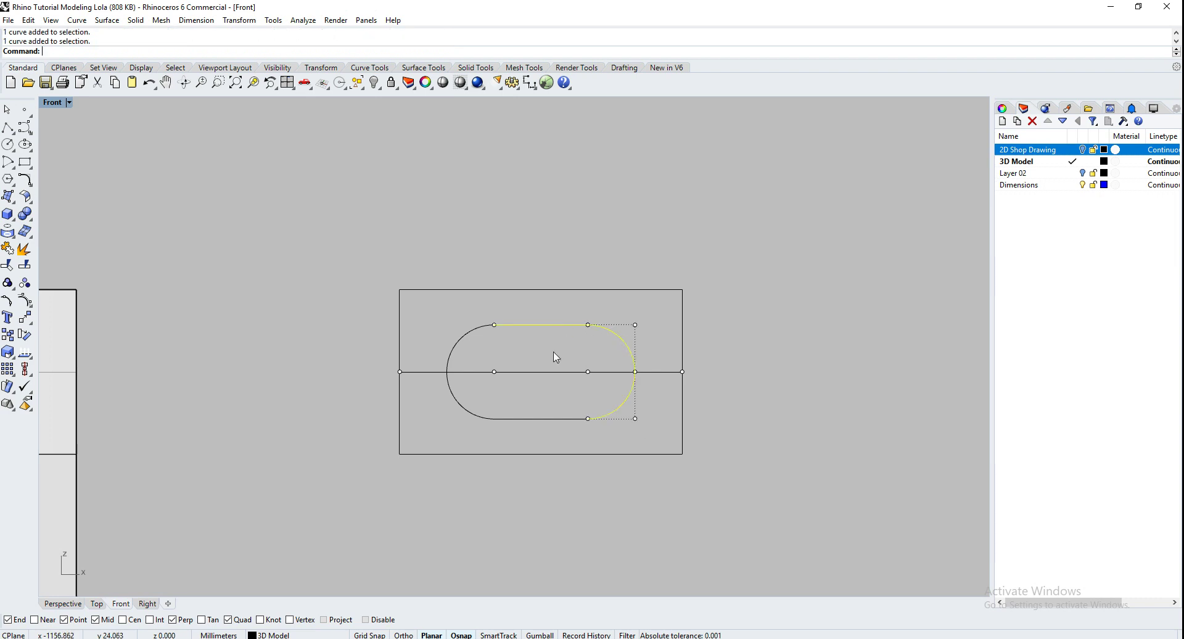
click(471, 414)
key(Return)
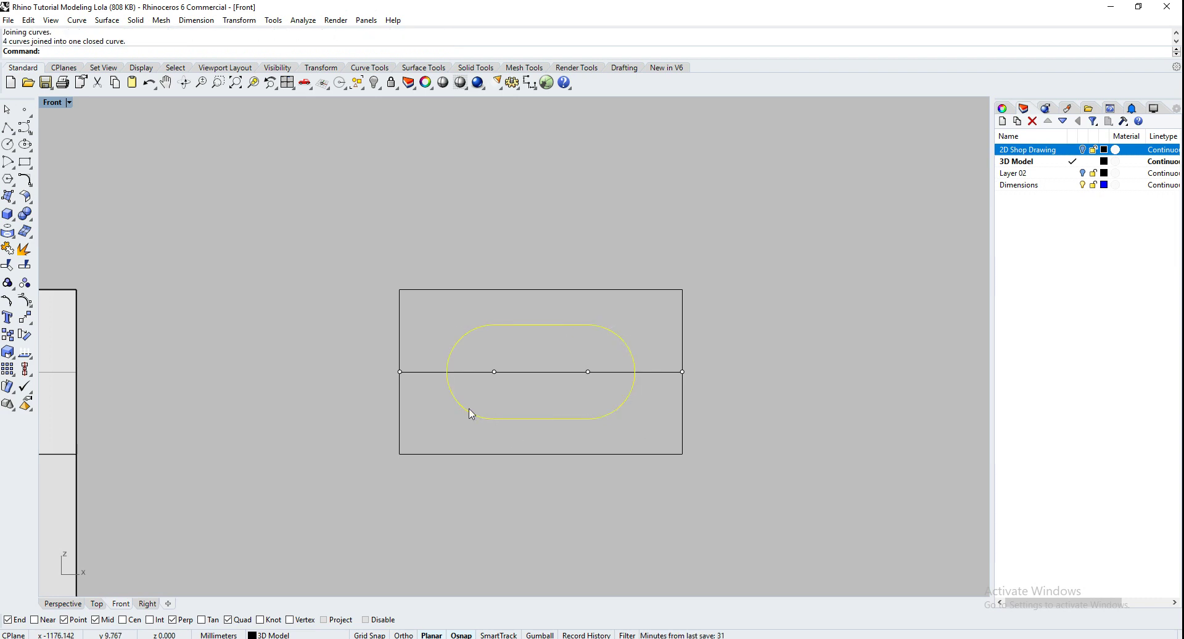
drag(372, 358, 714, 389)
key(Delete)
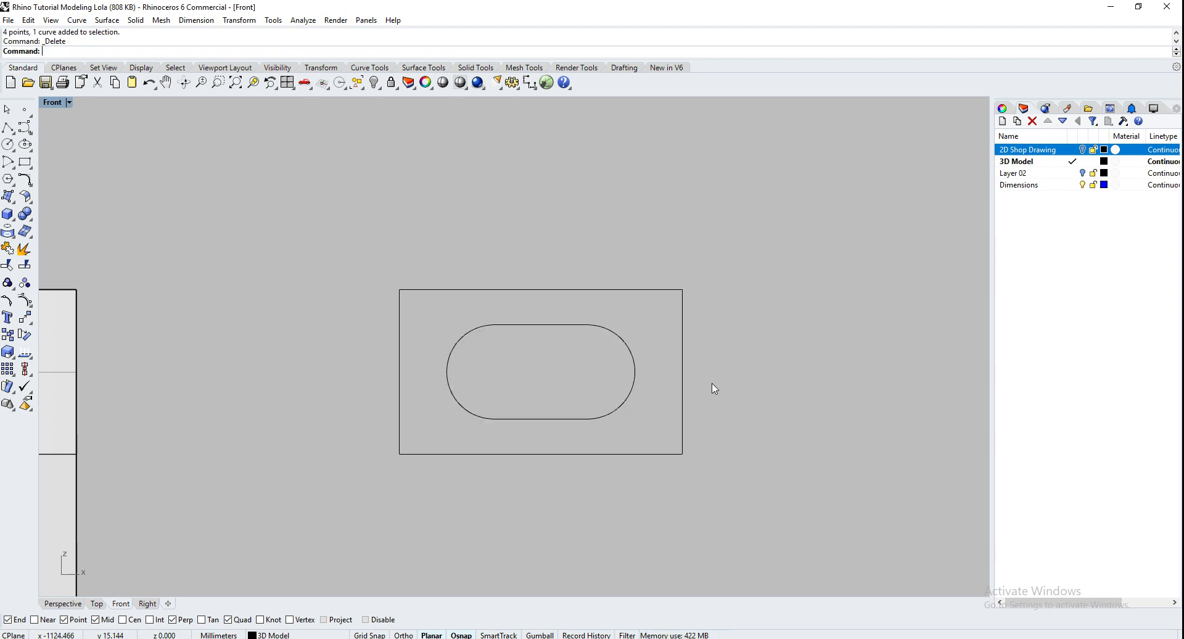
Move the rectangle and slot outline by the rectangle's upper corner to the inner top corner of the right rear leg's side face.
drag(741, 505, 373, 267)
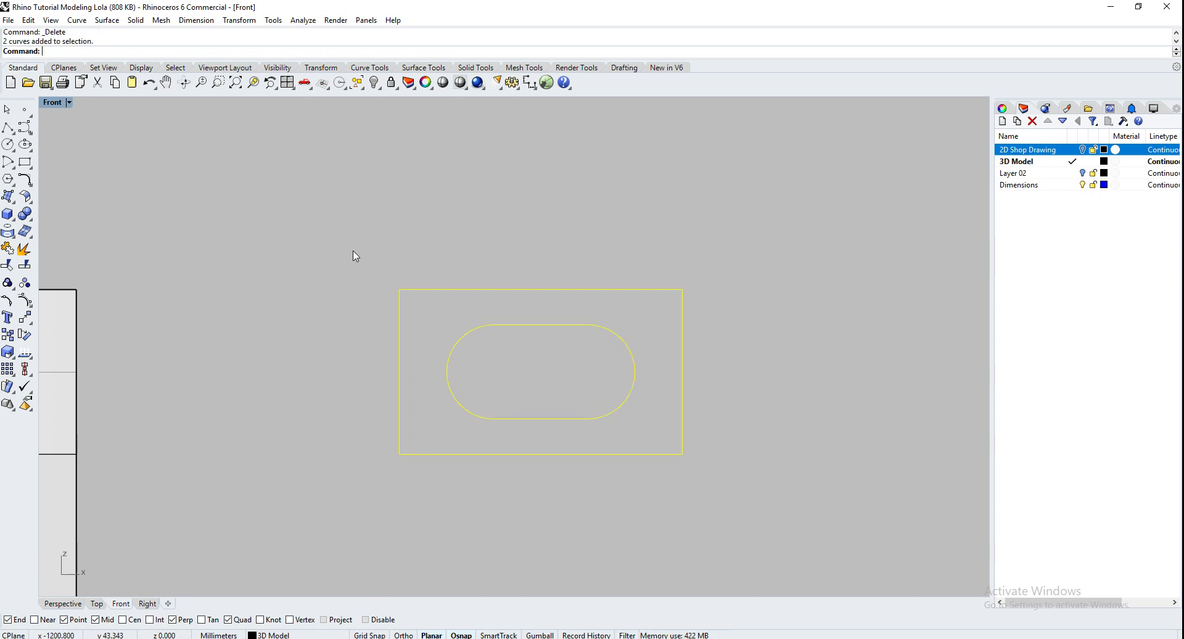
text(move)
key(Return)
click(396, 291)
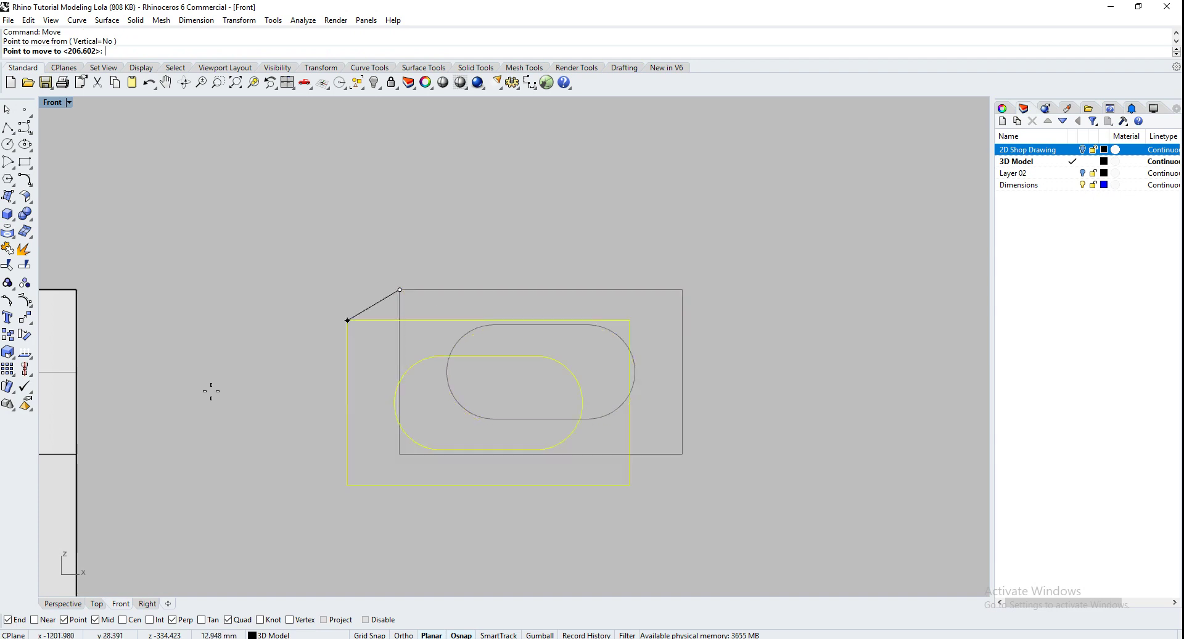
click(62, 603)
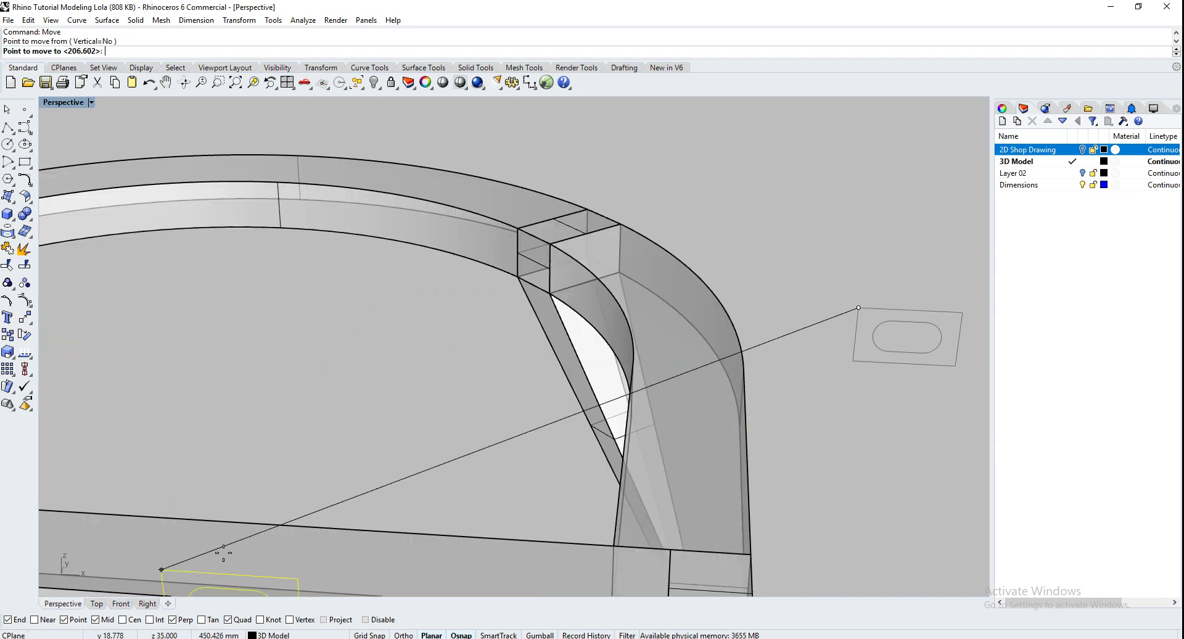
click(549, 244)
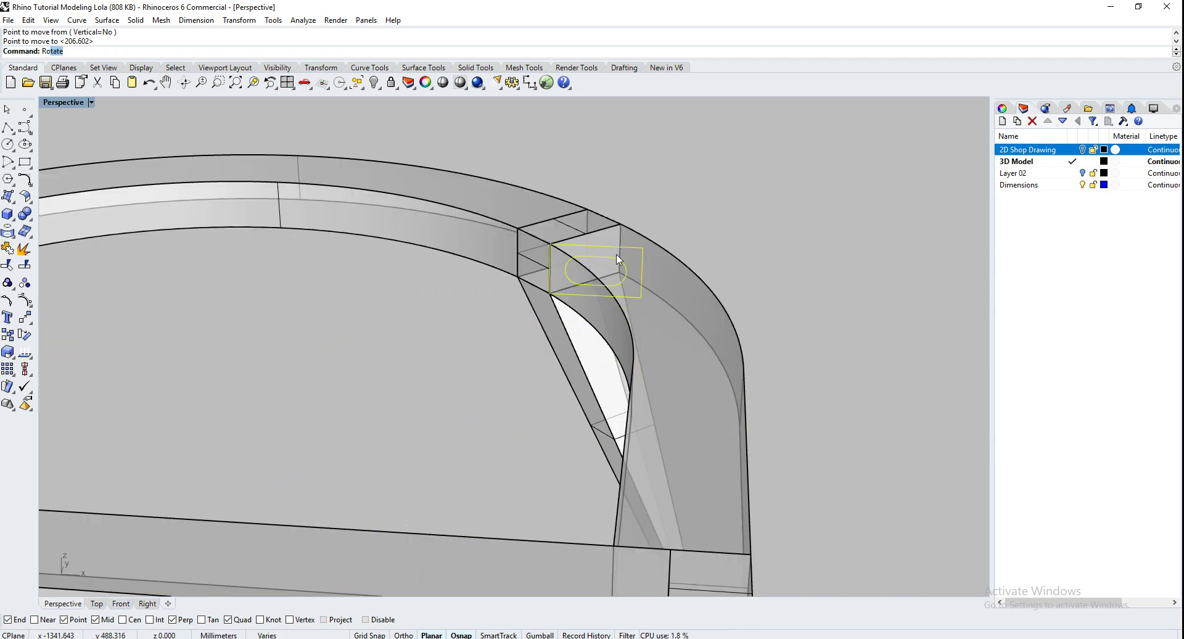
Rotate the rectangle and slot about their shared corner with the leg until they lie flat on the leg's side face.
text(Ro)
key(Return)
scroll(620, 246, up, 4)
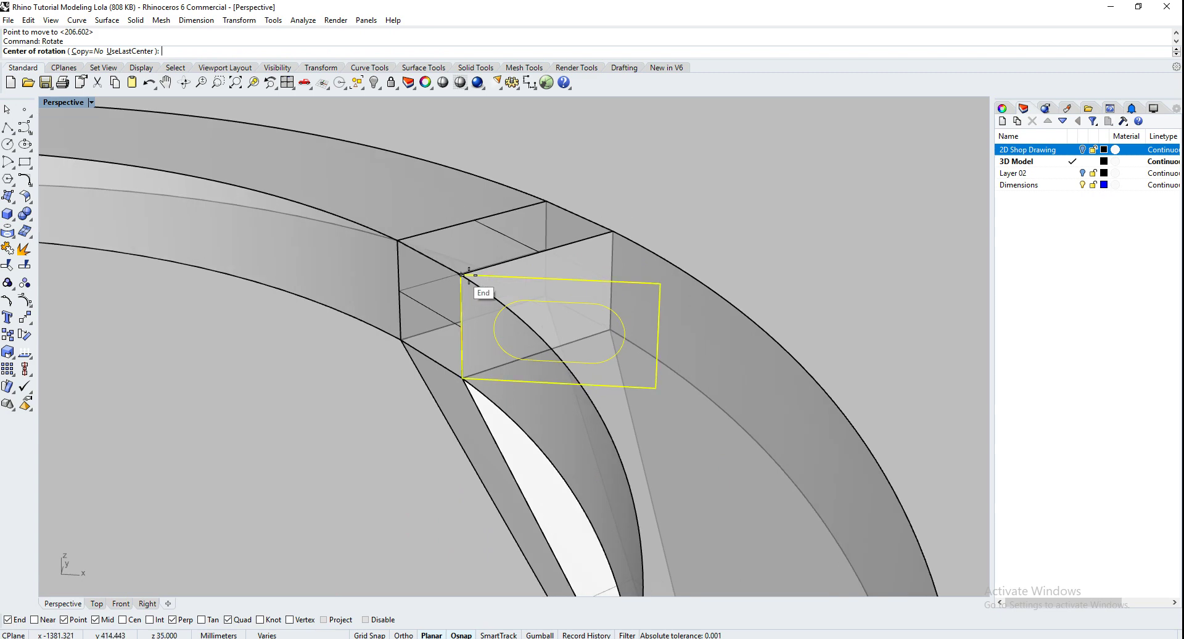
click(462, 275)
click(661, 283)
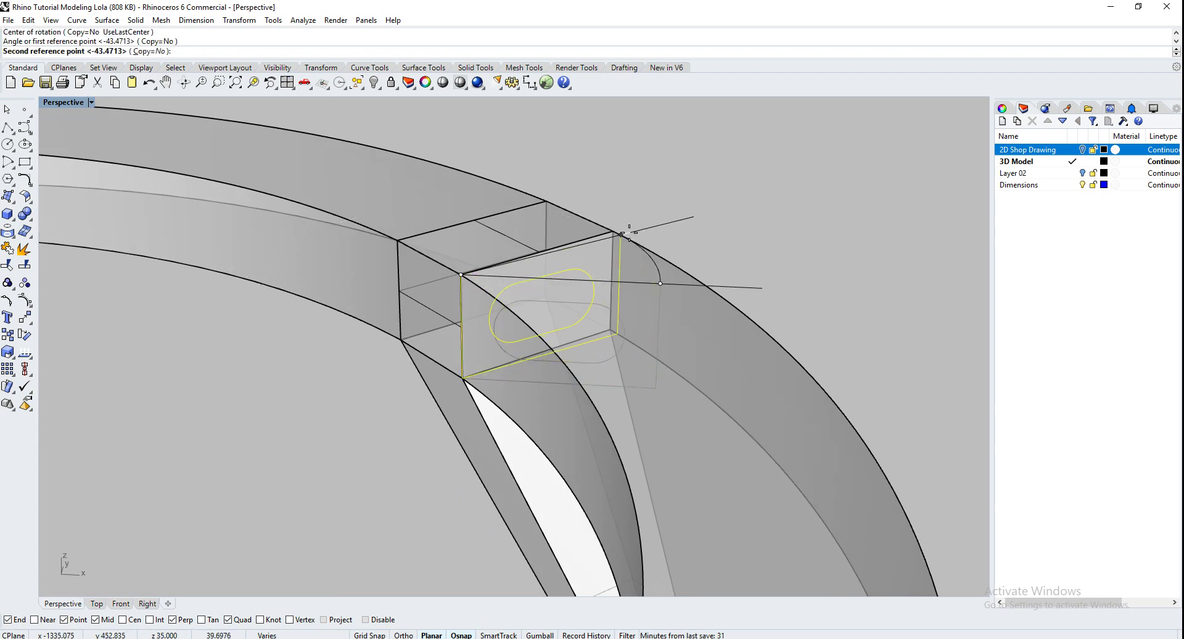
click(620, 234)
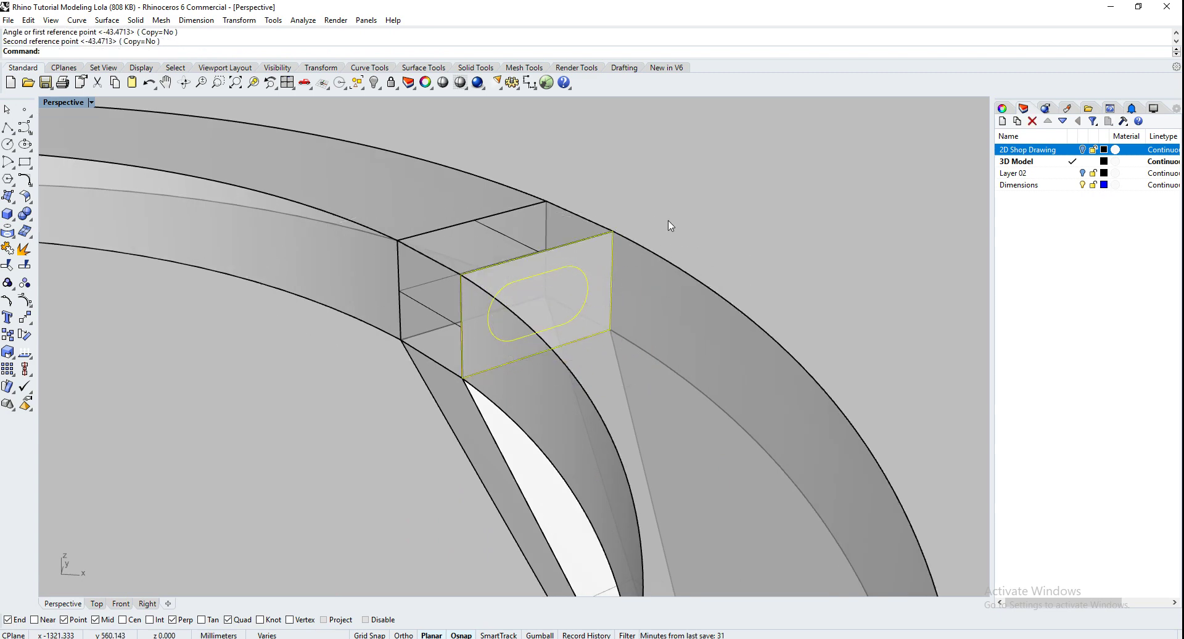
key(Escape)
Extrude the slot curve 10 mm into the right rear leg as a solid to form a tenon.
click(577, 272)
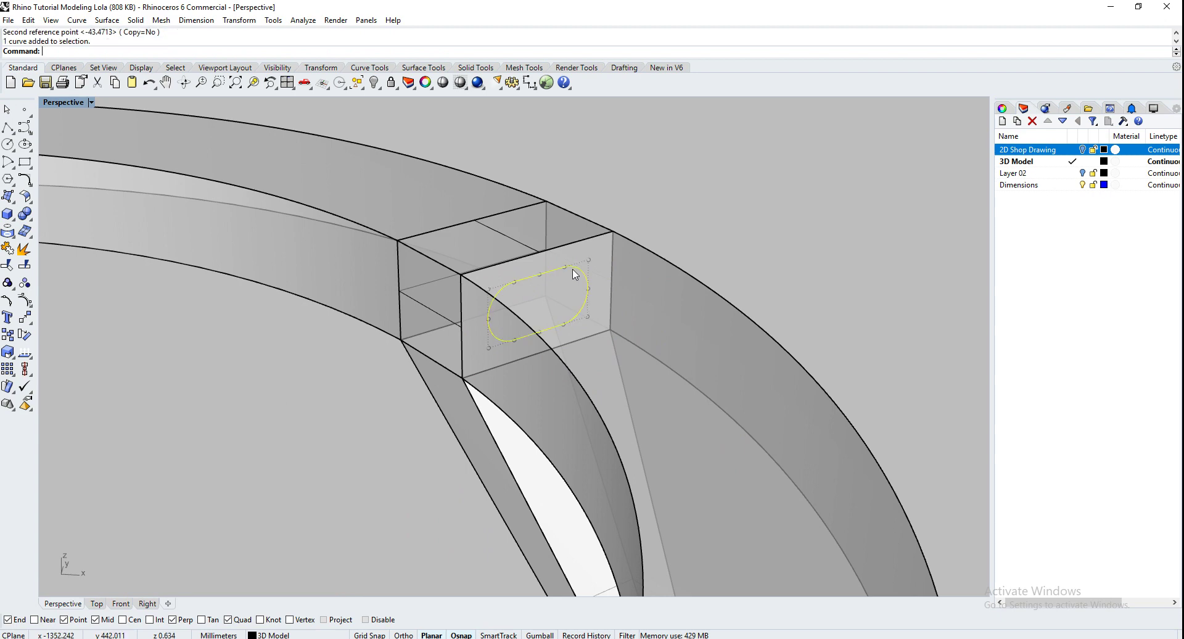
click(100, 602)
text(Extr)
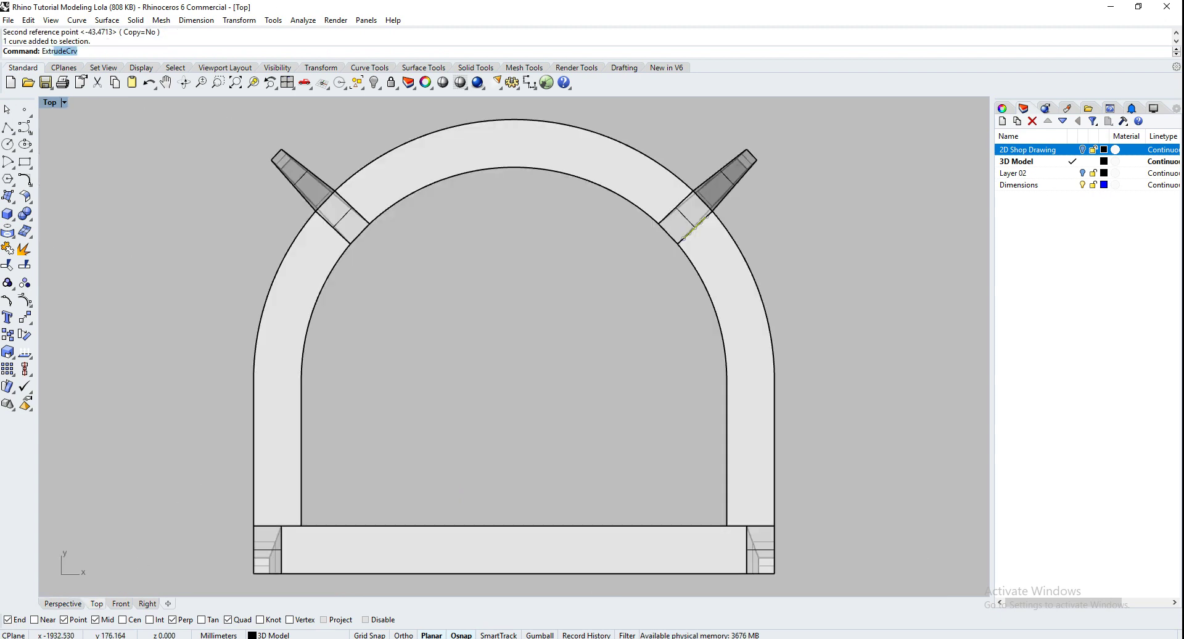
key(Return)
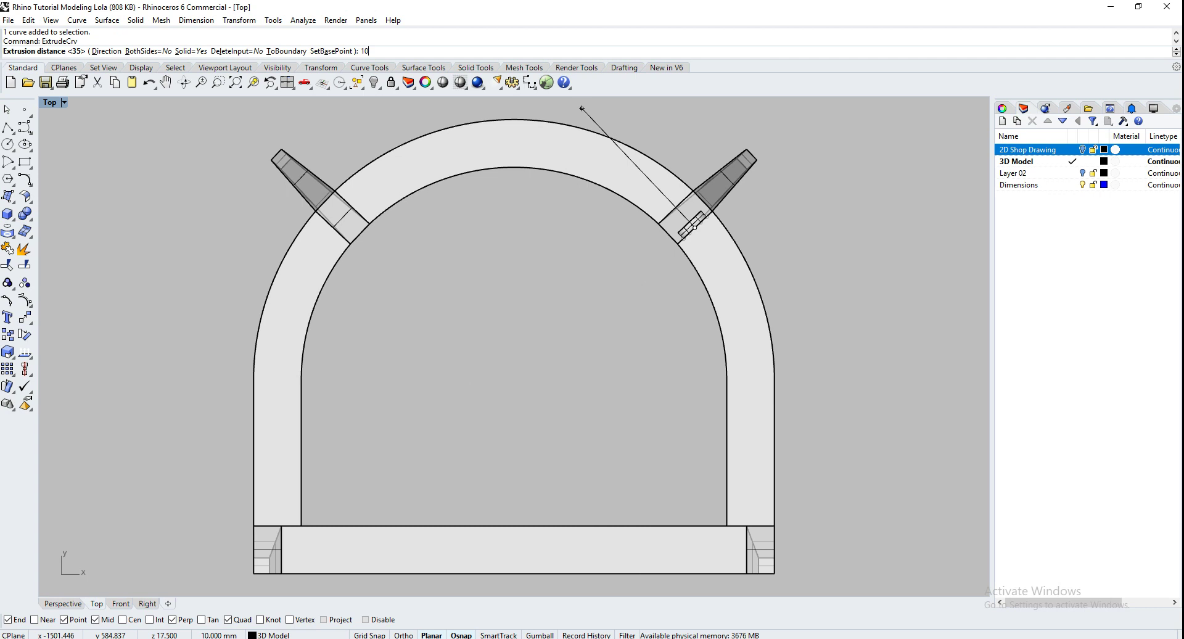
text(10)
scroll(472, 399, up, 8)
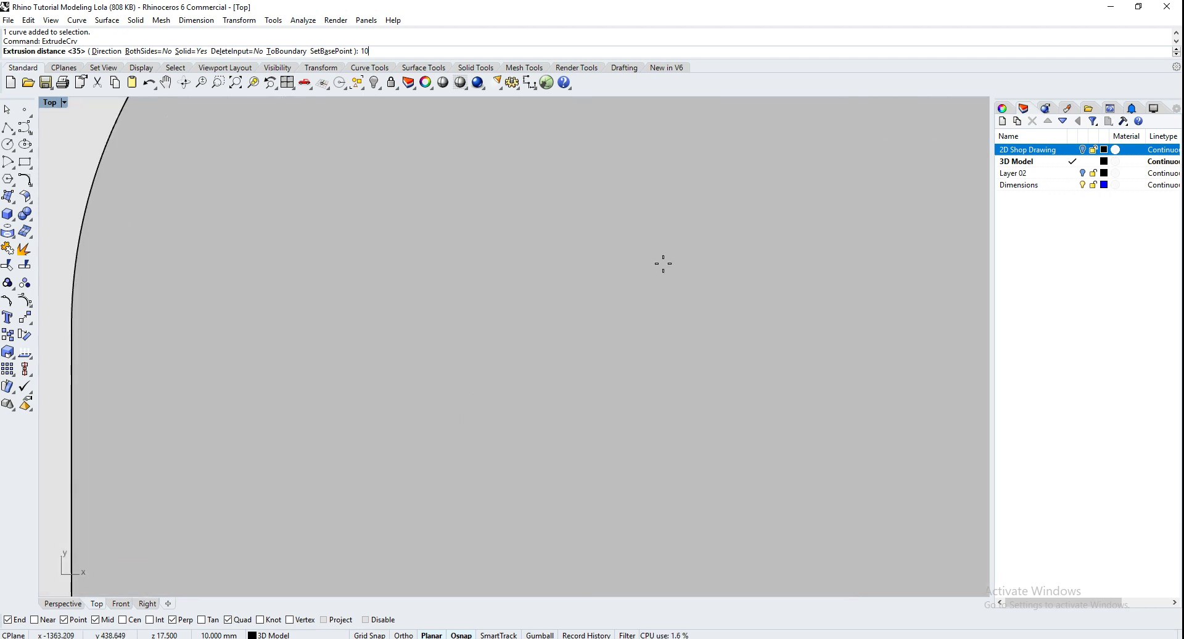
right_drag(665, 264, 325, 484)
right_drag(396, 387, 341, 481)
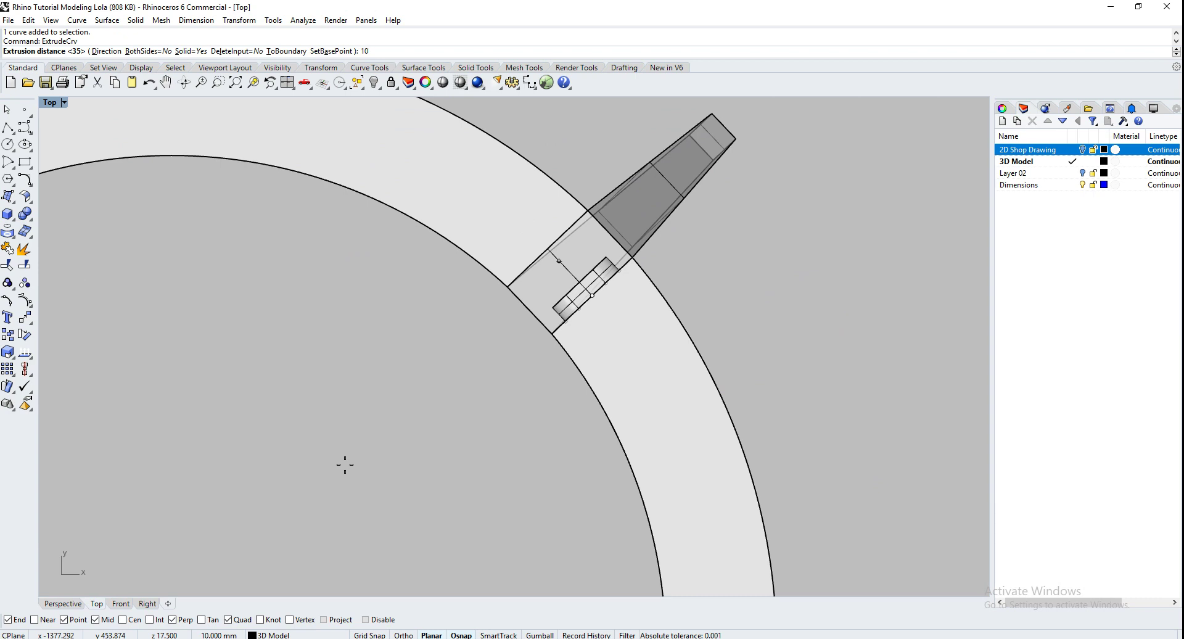
key(BackSpace)
text(5)
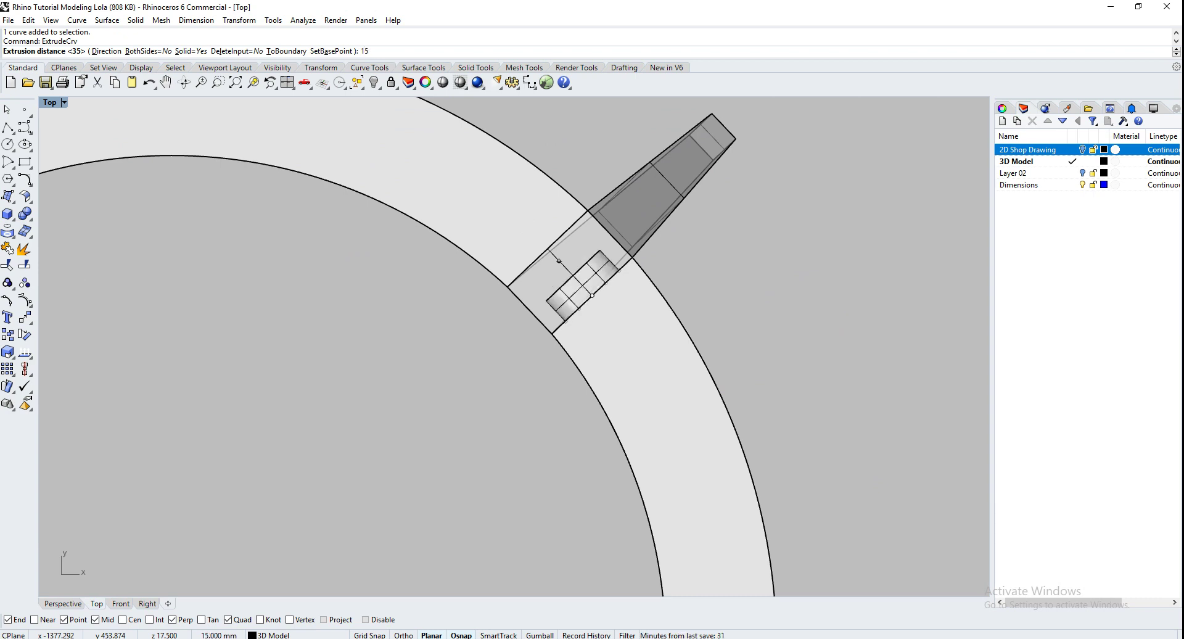
key(BackSpace)
text(1)
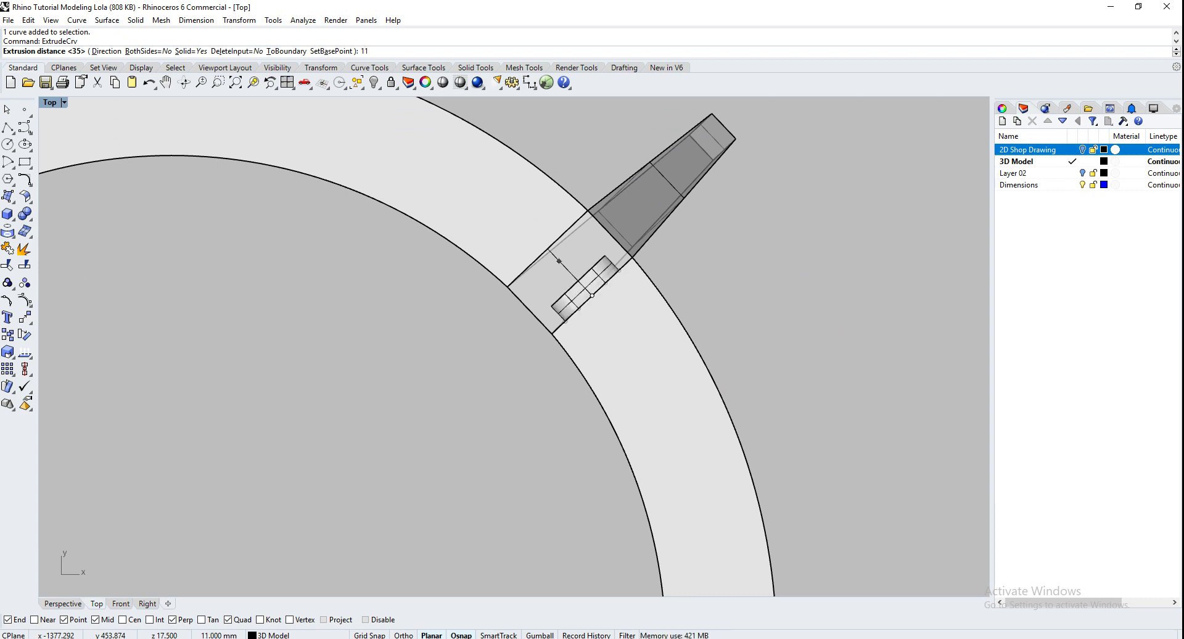
key(BackSpace)
text(0)
right_click(320, 449)
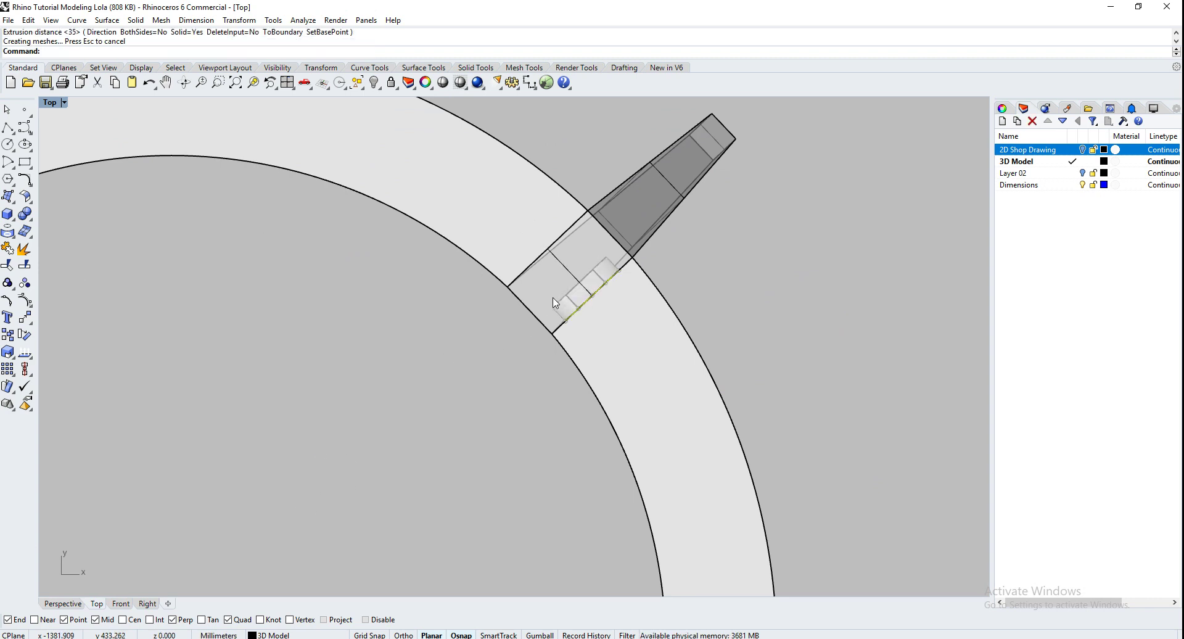
Mirror the tenon across the right rear leg's centre line, keeping the original, so both side faces have one.
click(570, 296)
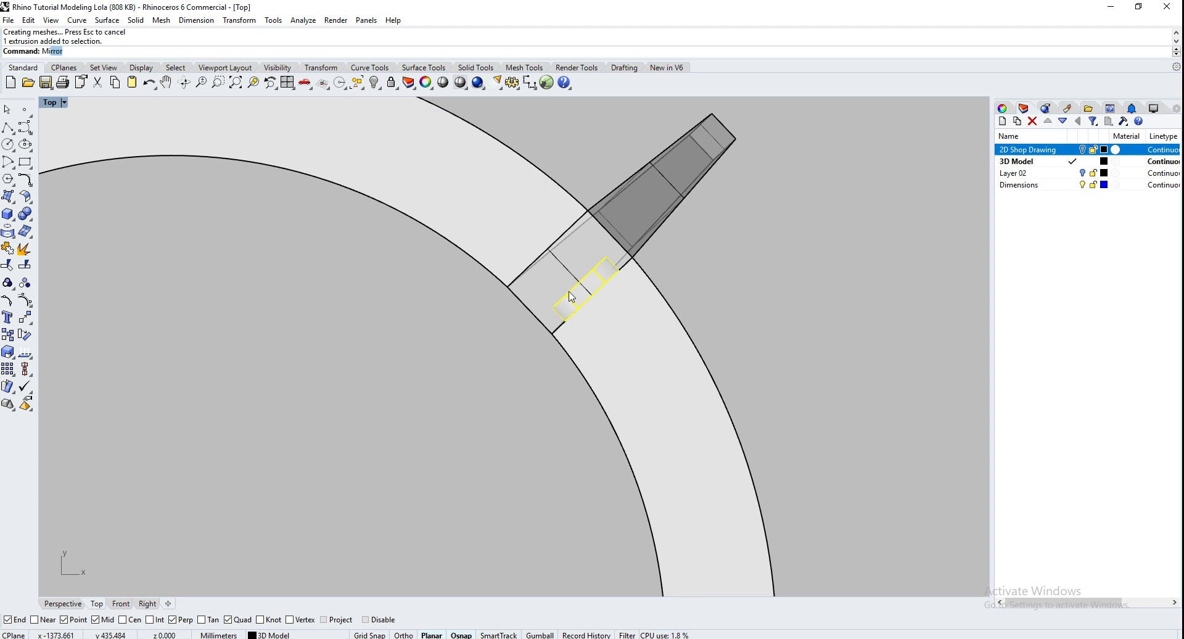
text(Mi)
key(Return)
click(530, 310)
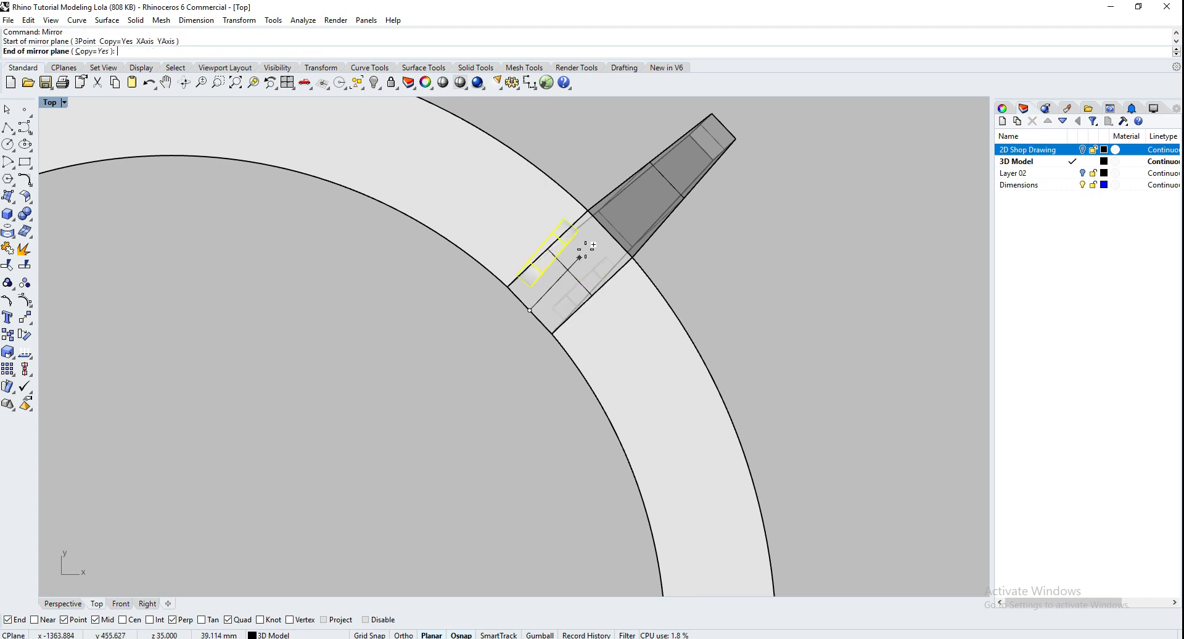
click(610, 235)
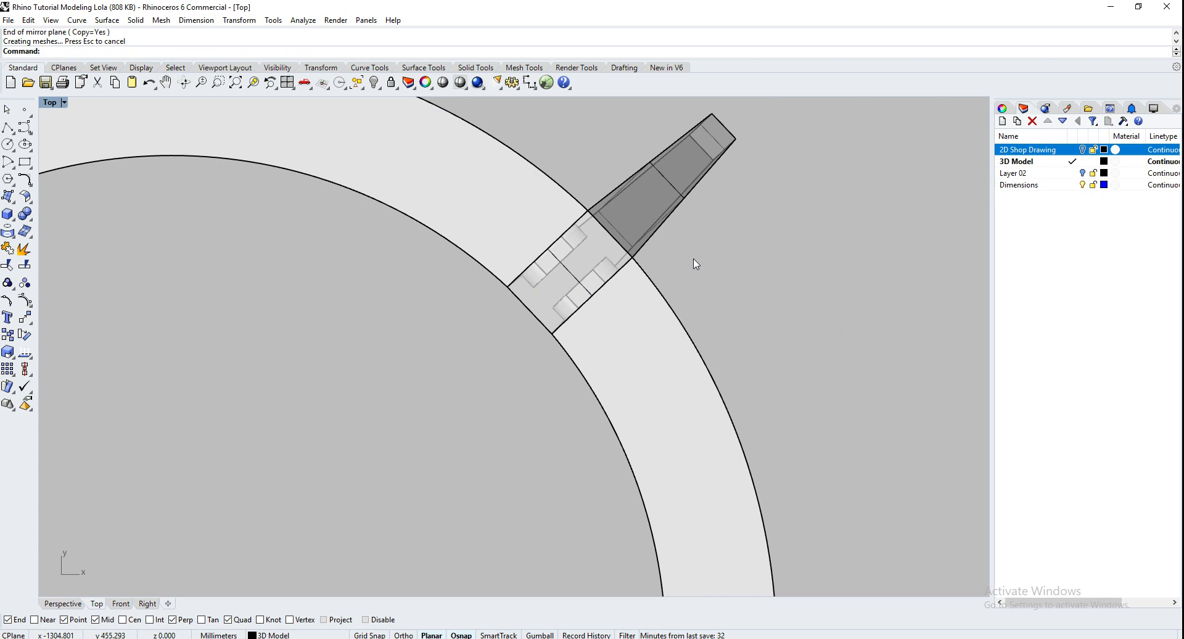
Mirror both tenons to the left rear leg, using a vertical mirror plane through the midpoint of the front rail.
click(600, 272)
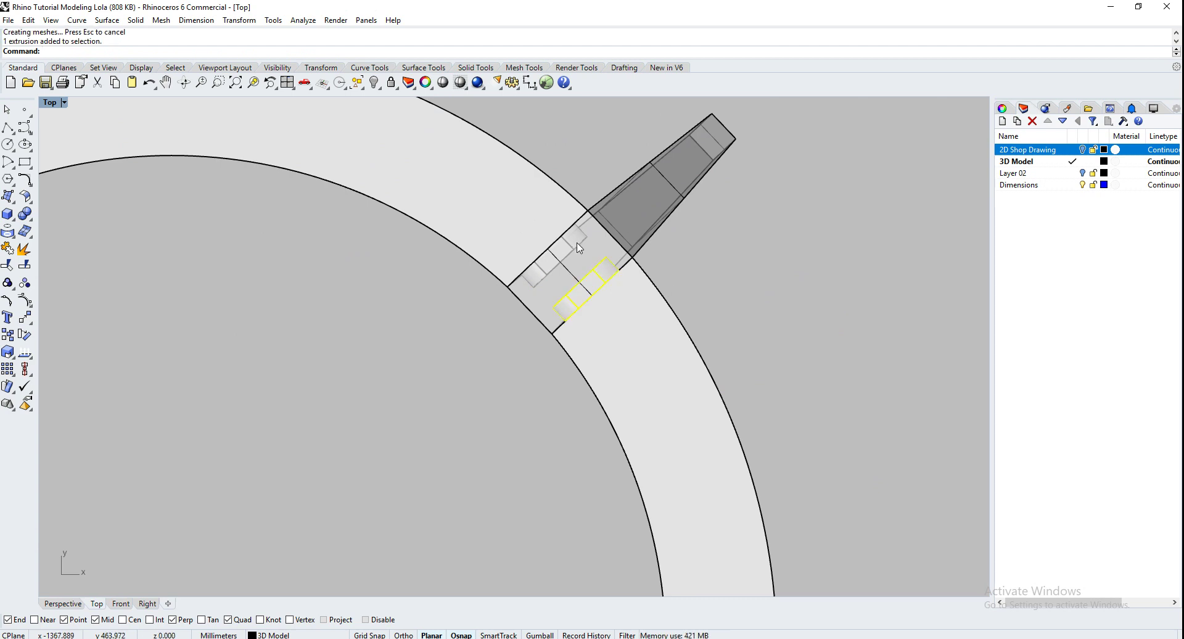
click(580, 248)
text(Mirror)
key(Return)
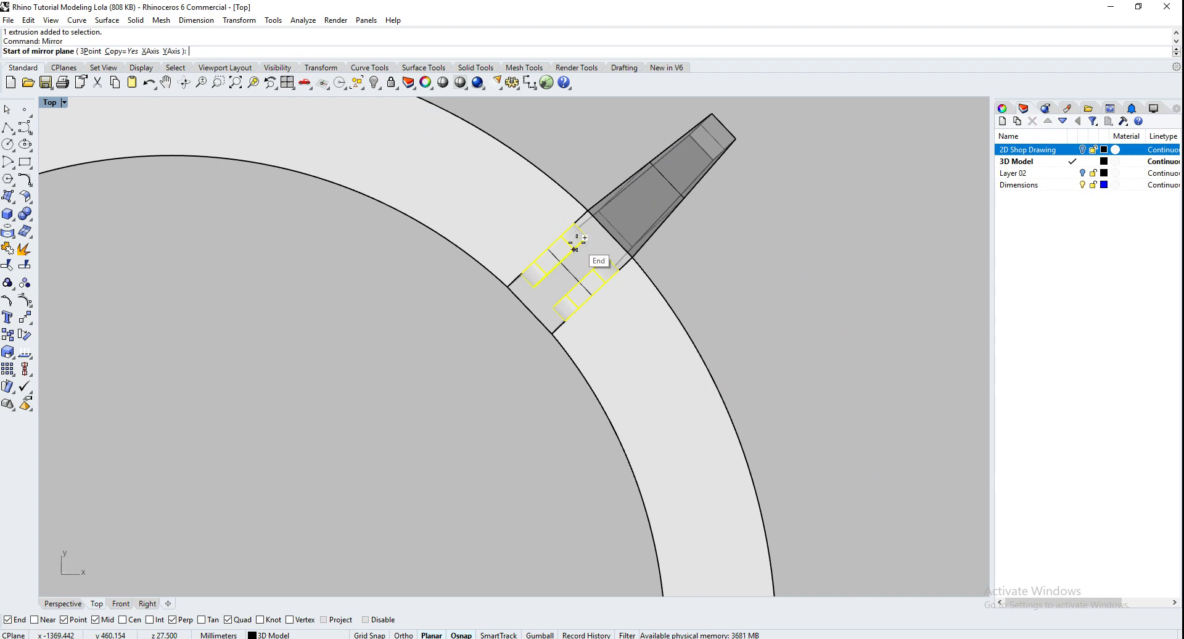
scroll(662, 235, down, 8)
right_drag(460, 453, 473, 403)
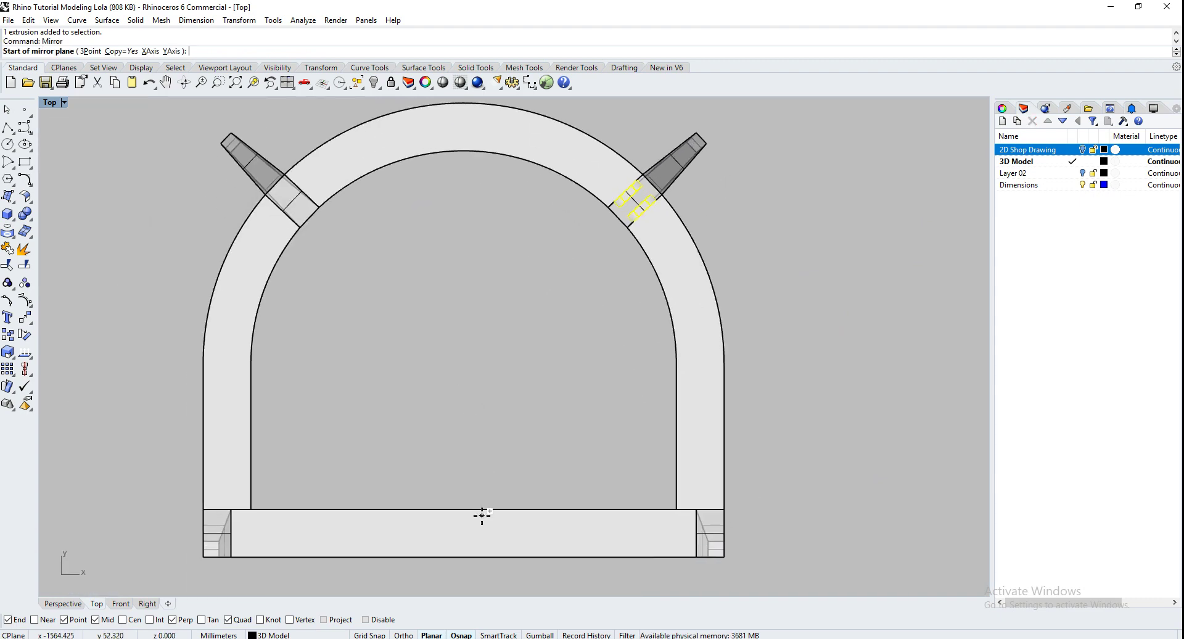
click(463, 509)
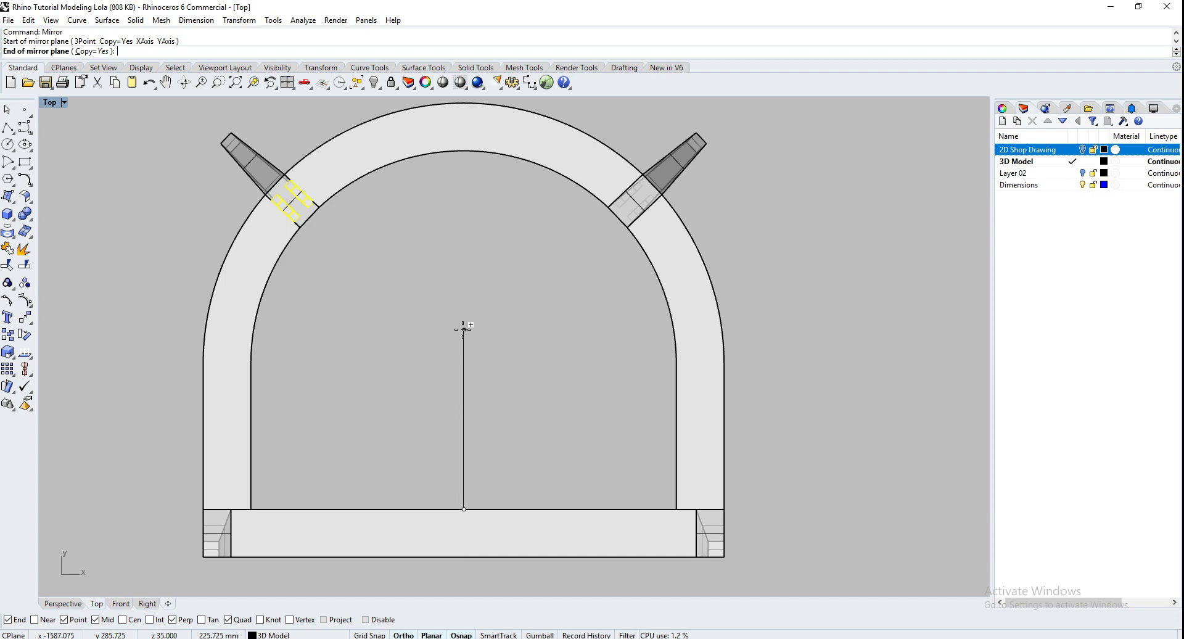
shift+click(466, 290)
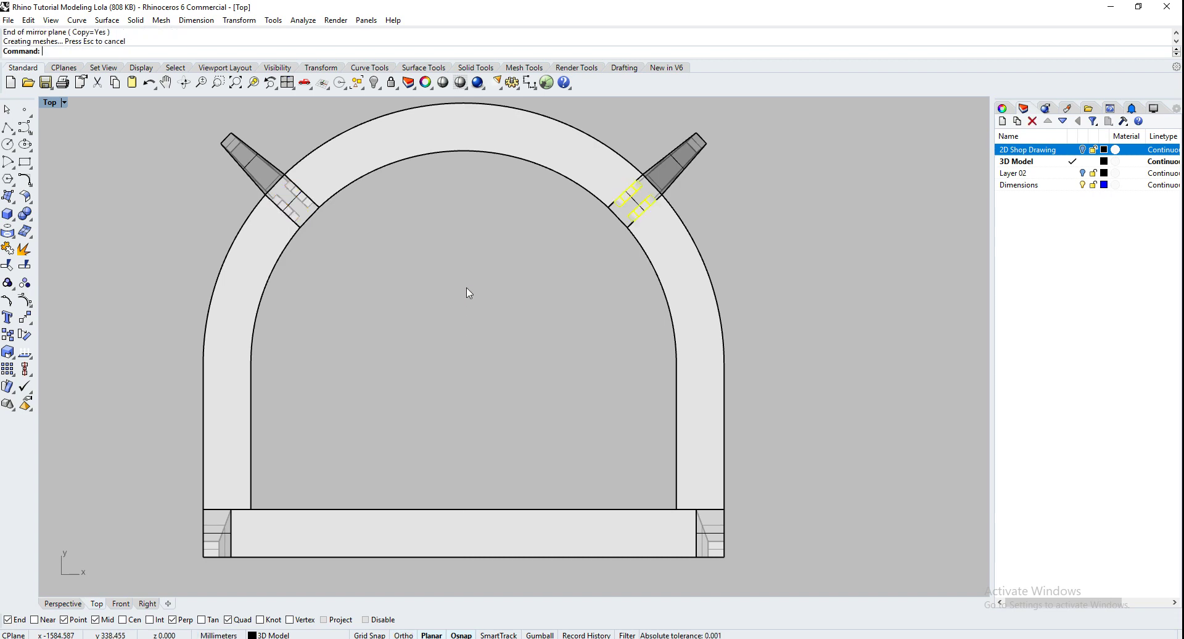
key(Escape)
Pull the curved rail parts aside in the perspective view to inspect the rear leg joints, and undo the moves.
click(63, 605)
right_drag(716, 454, 431, 338)
drag(552, 480, 463, 402)
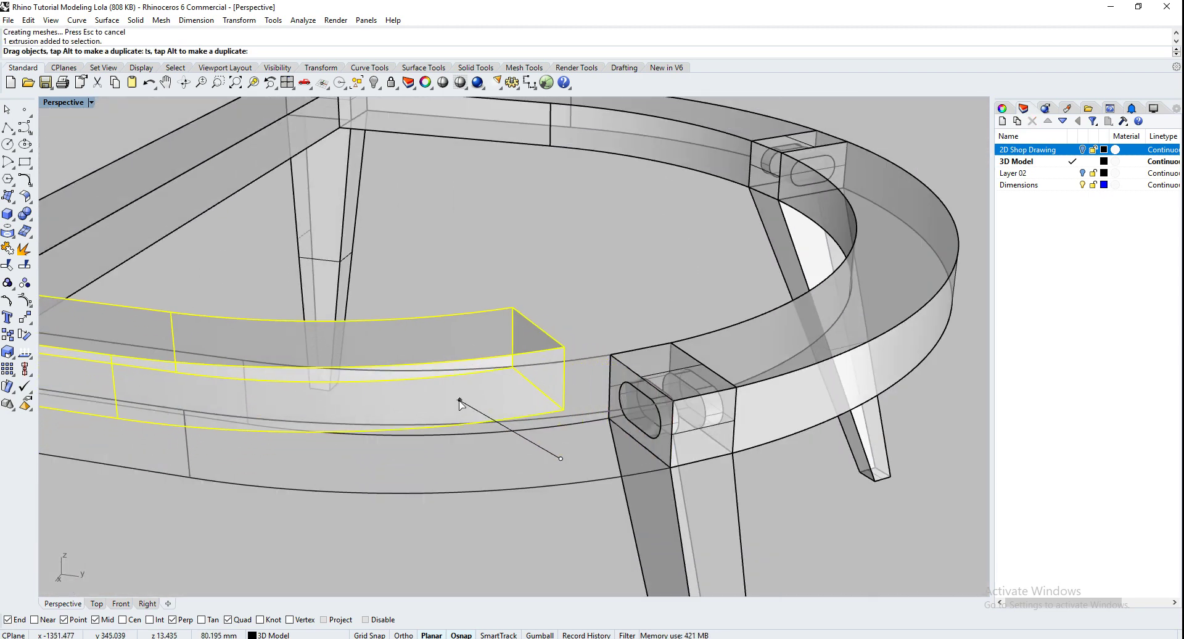
drag(657, 399, 583, 344)
key(Escape)
right_drag(634, 348, 508, 338)
key(ctrl+z)
key(ctrl+z)
key(Escape)
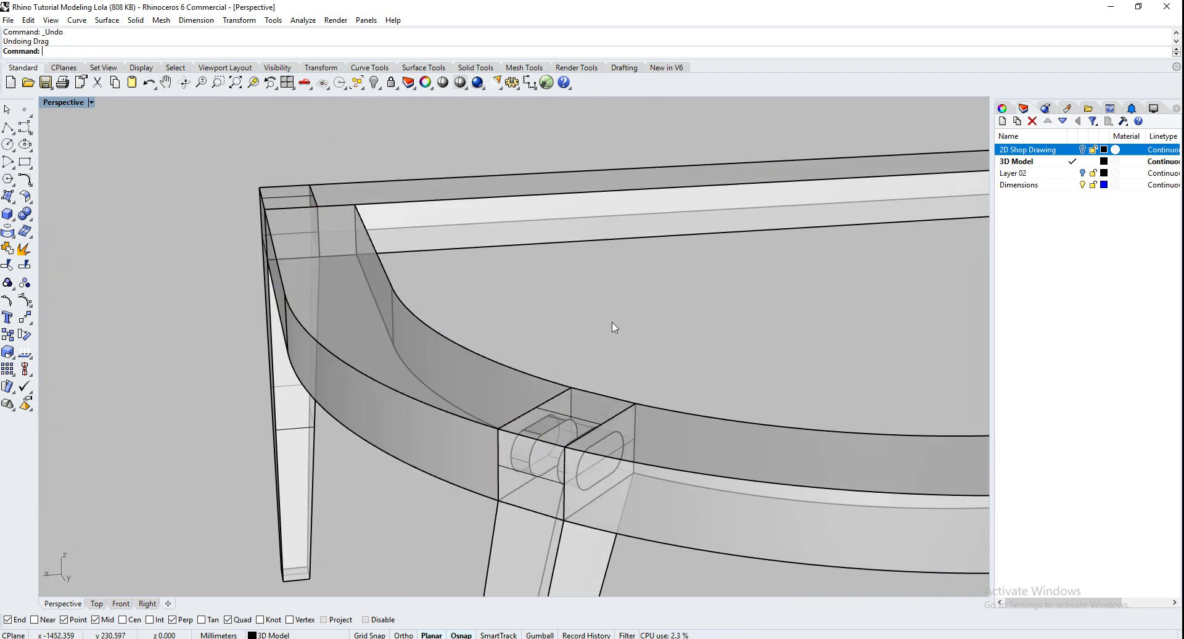
Boolean union the curved right side rail with the tenon at its rear end.
right_click(612, 327)
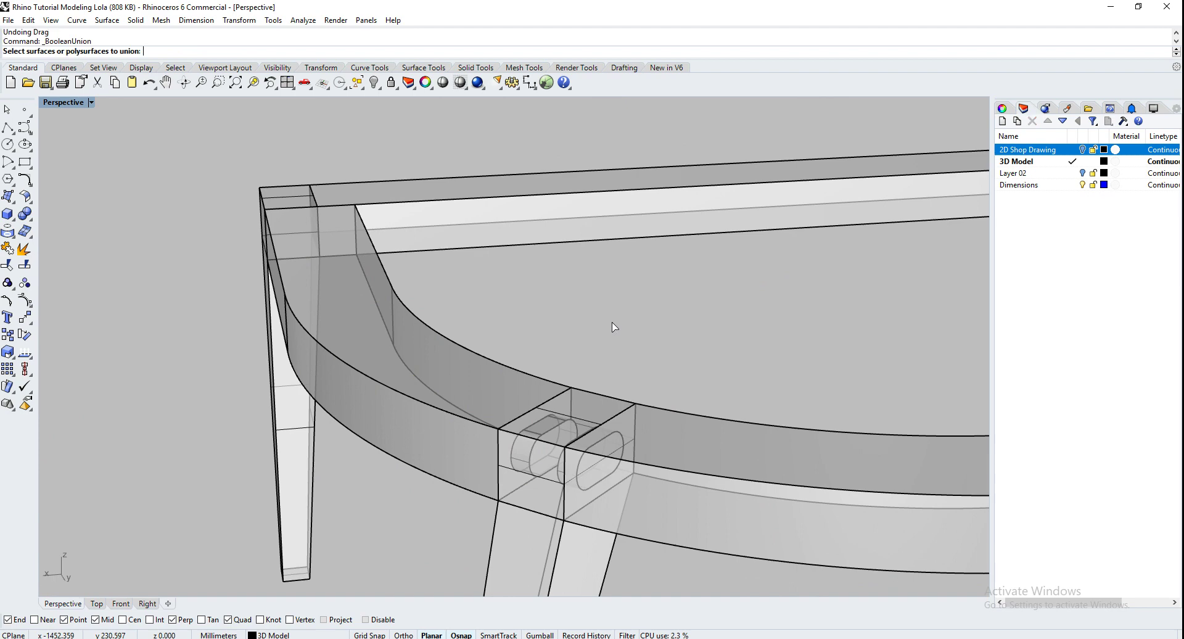
click(533, 458)
click(497, 396)
key(Return)
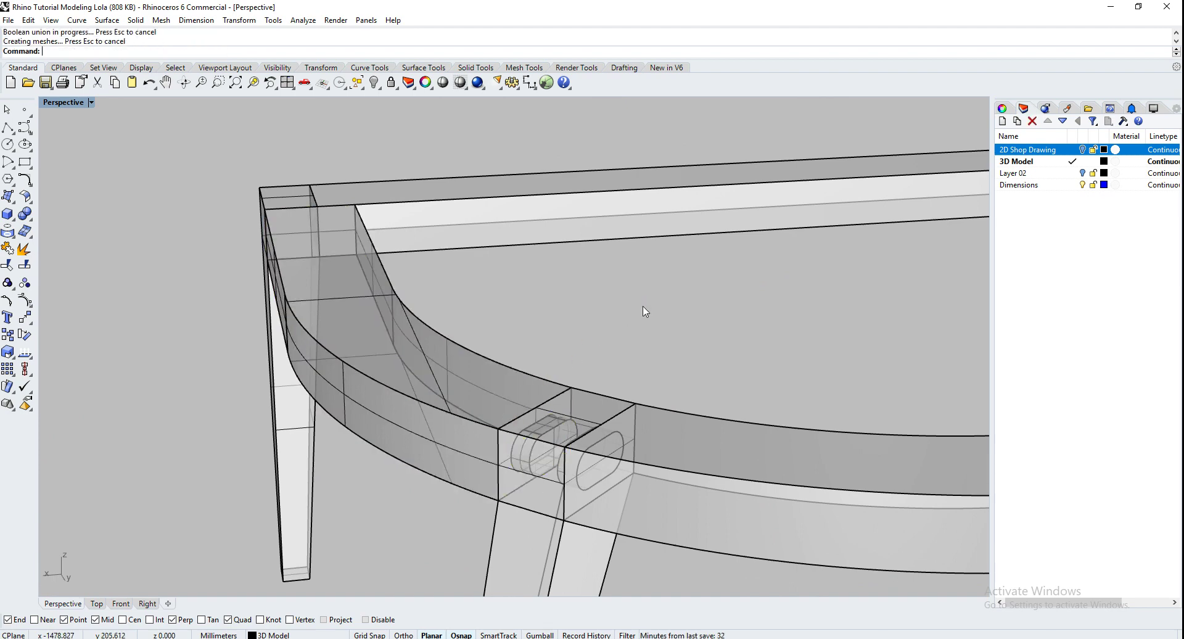
Move the united side rail away from the leg to check its tenon, and undo the move.
drag(462, 458, 288, 480)
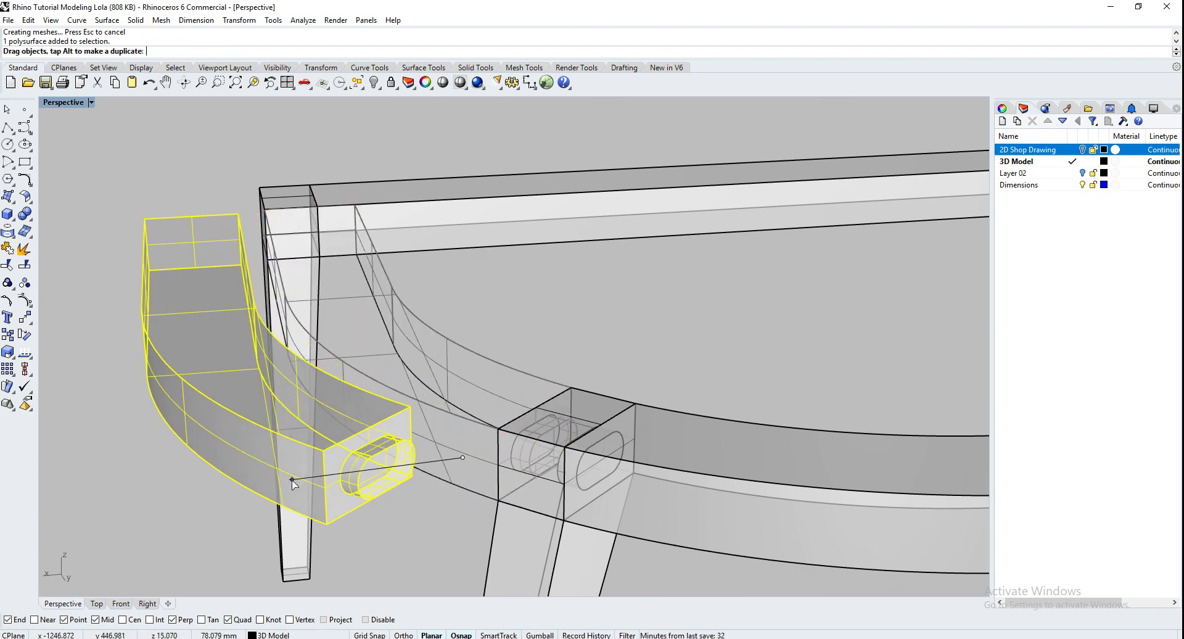
key(Escape)
right_drag(462, 400, 419, 388)
key(ctrl+z)
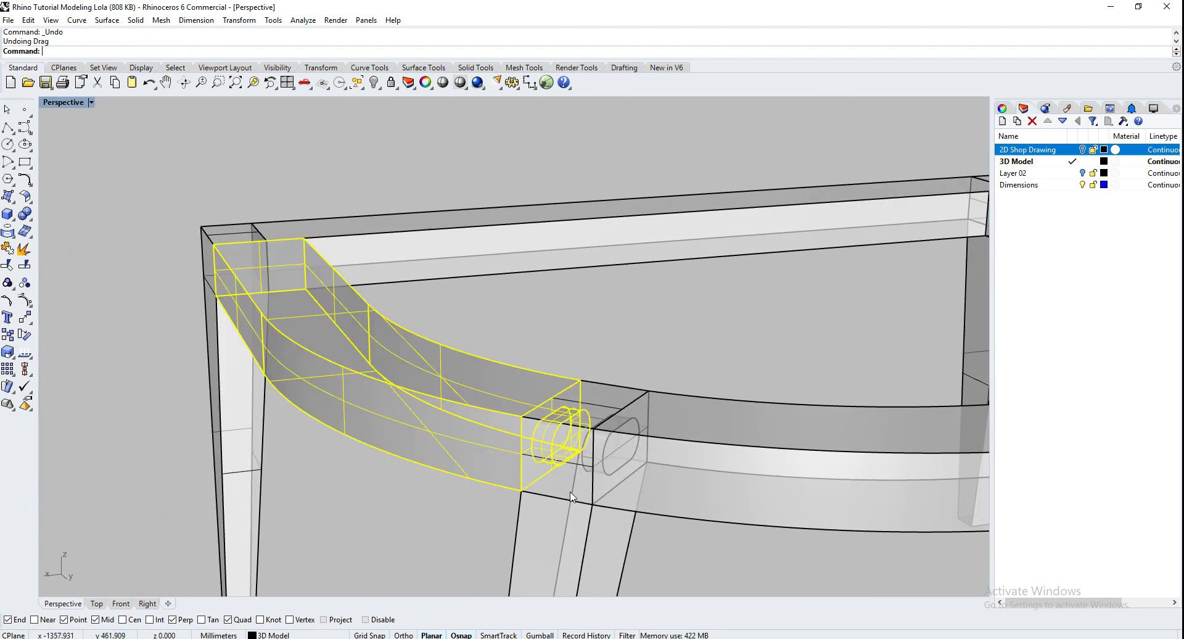
Boolean union the curved back rail with the two tenons at its ends.
click(698, 503)
shift+click(603, 474)
scroll(496, 469, down, 5)
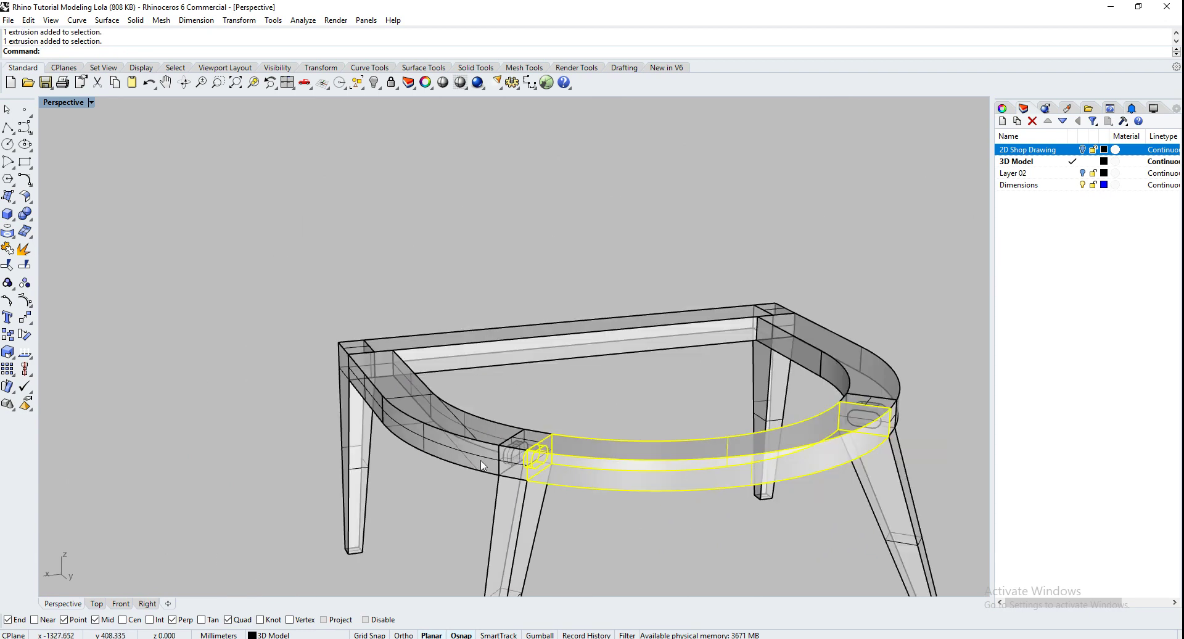
right_drag(851, 407, 818, 421)
scroll(897, 433, up, 3)
scroll(898, 438, up, 3)
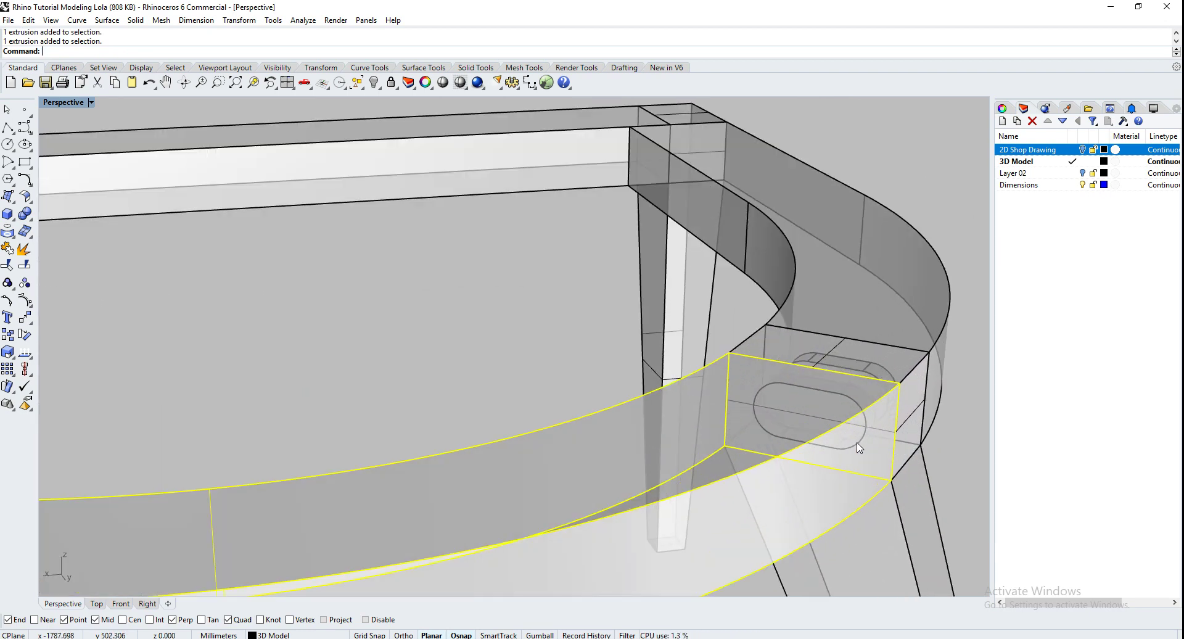
shift+click(857, 443)
right_click(850, 448)
right_drag(895, 437, 612, 362)
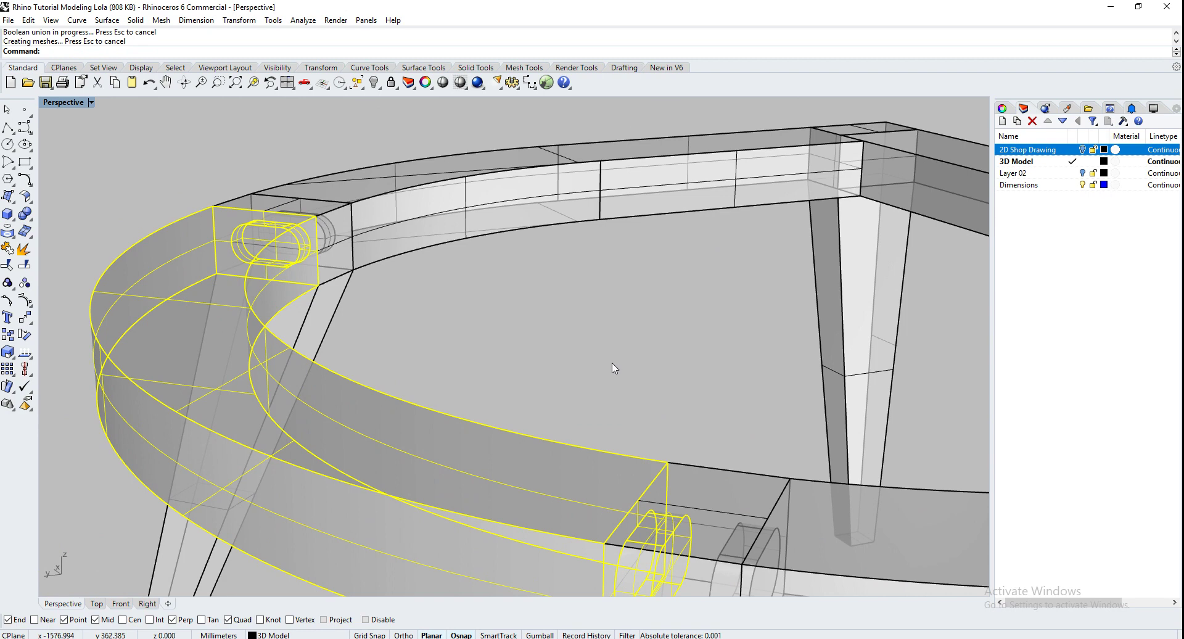
Pull the curved back rail away from the rear legs to check its tenons, and undo the move.
scroll(615, 368, down, 3)
scroll(716, 506, up, 4)
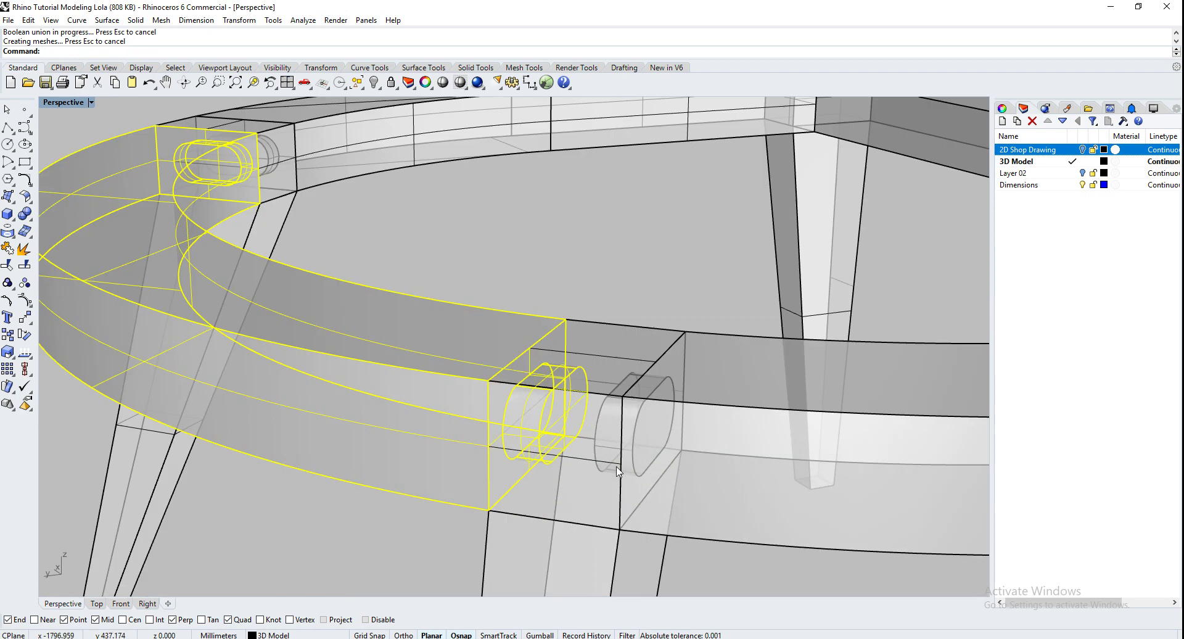
click(597, 440)
scroll(732, 510, down, 3)
shift+click(734, 513)
right_click(734, 516)
scroll(768, 494, down, 2)
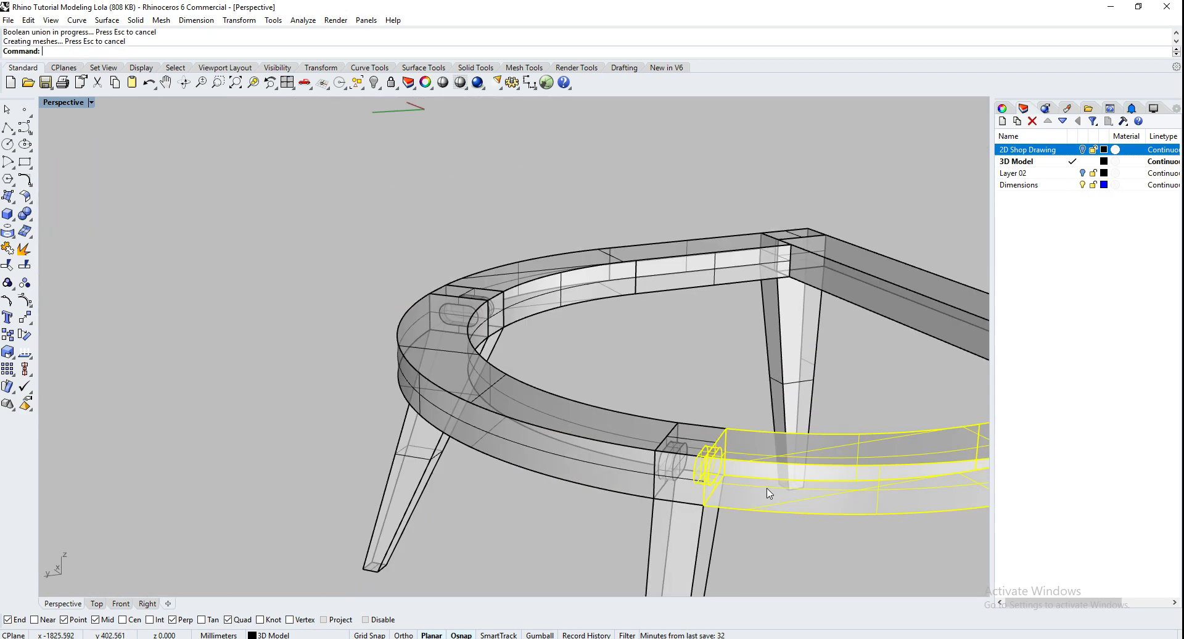
drag(624, 480, 548, 420)
right_drag(569, 474, 706, 438)
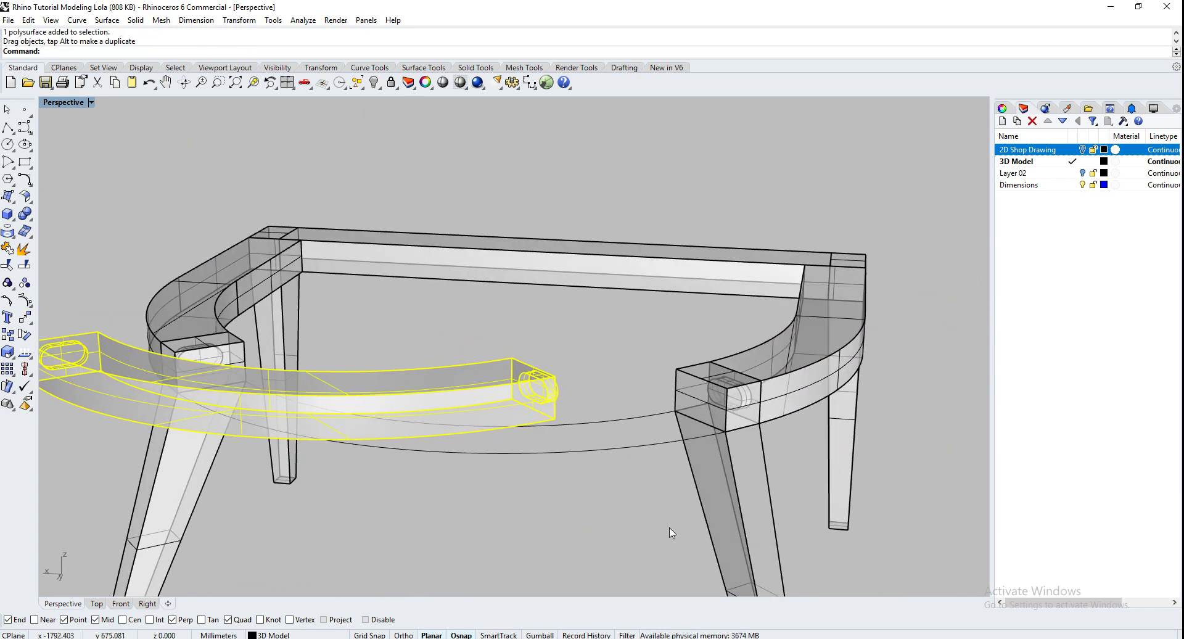
key(ctrl+z)
click(613, 501)
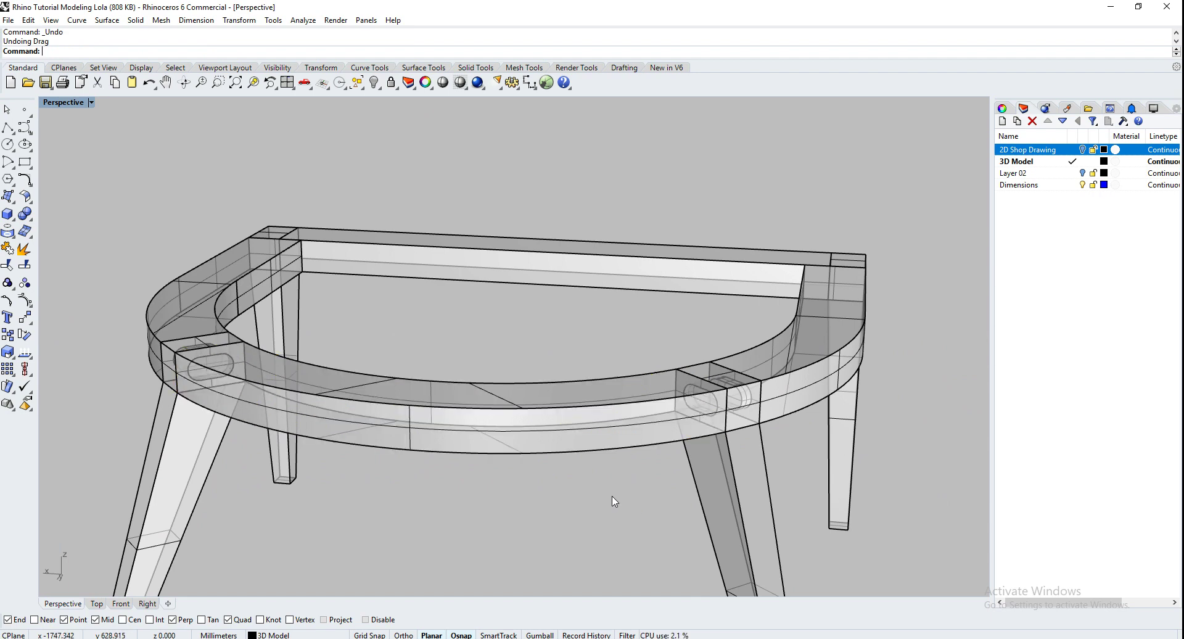
Boolean subtract the back rail and the adjoining side rail from one rear leg to cut its mortises, keeping the rails.
right_click(612, 496)
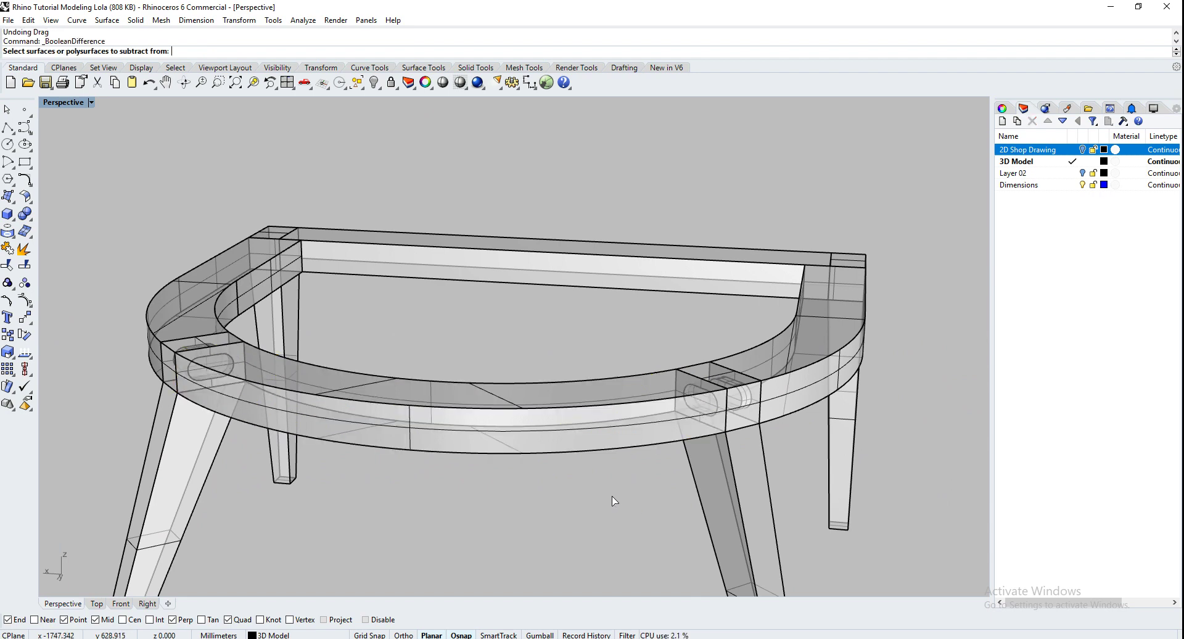
right_drag(876, 413, 820, 441)
scroll(866, 451, up, 3)
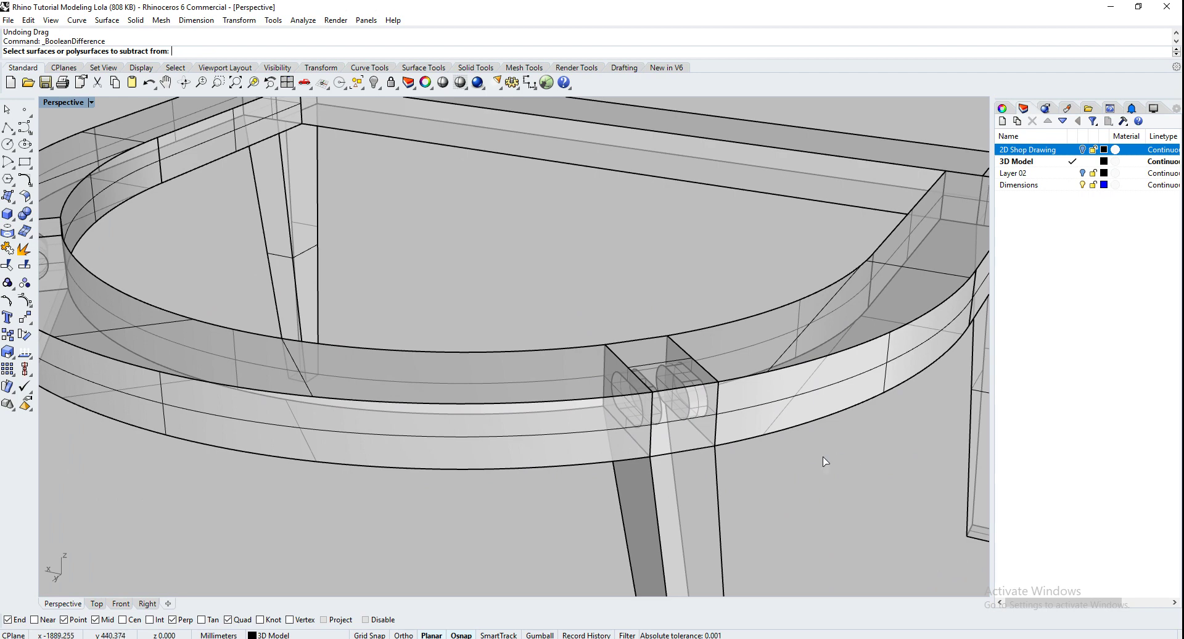
click(688, 492)
key(Return)
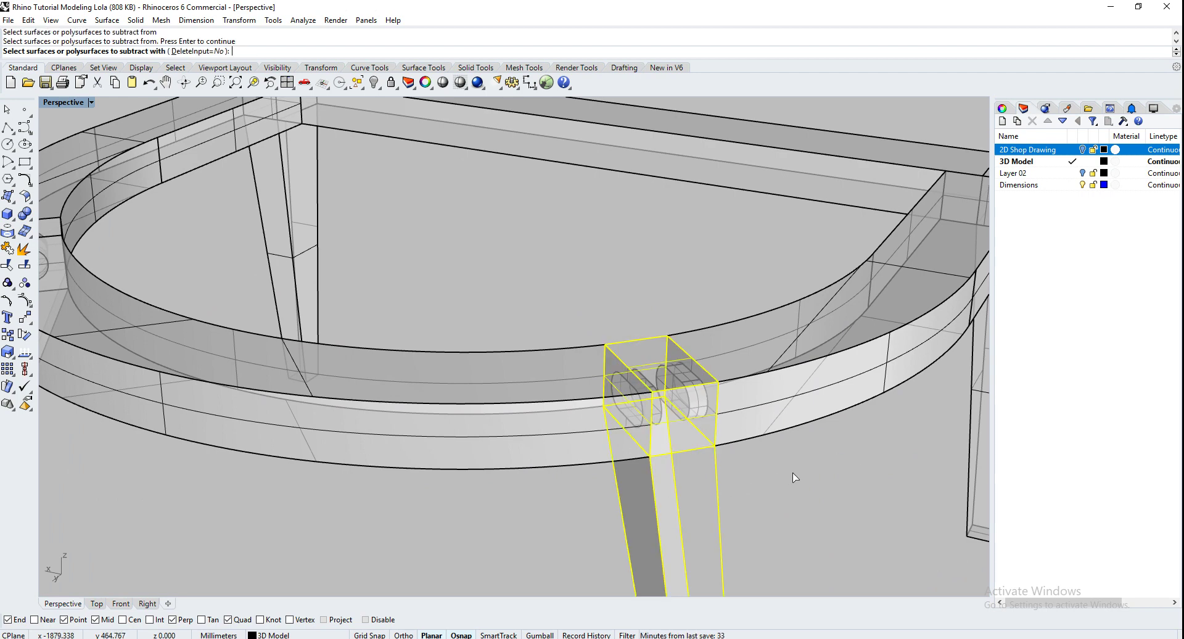
click(759, 420)
click(563, 445)
key(Return)
scroll(740, 456, down, 4)
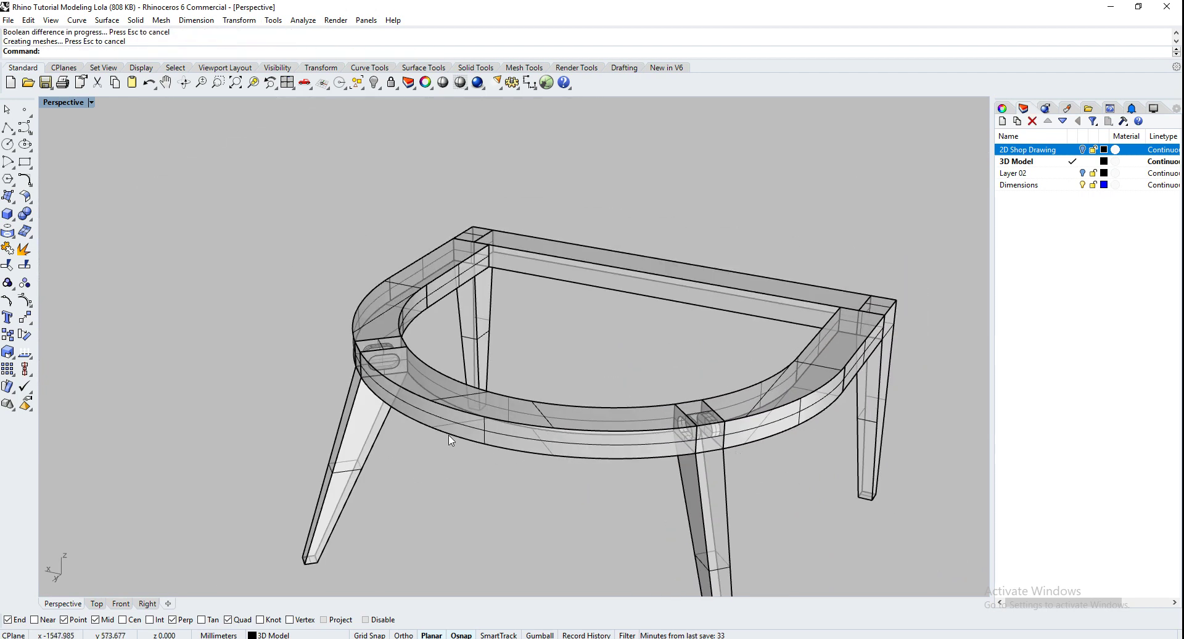
Boolean subtract the back rail and the other side rail from the remaining rear leg, keeping the rails.
right_drag(449, 439, 379, 580)
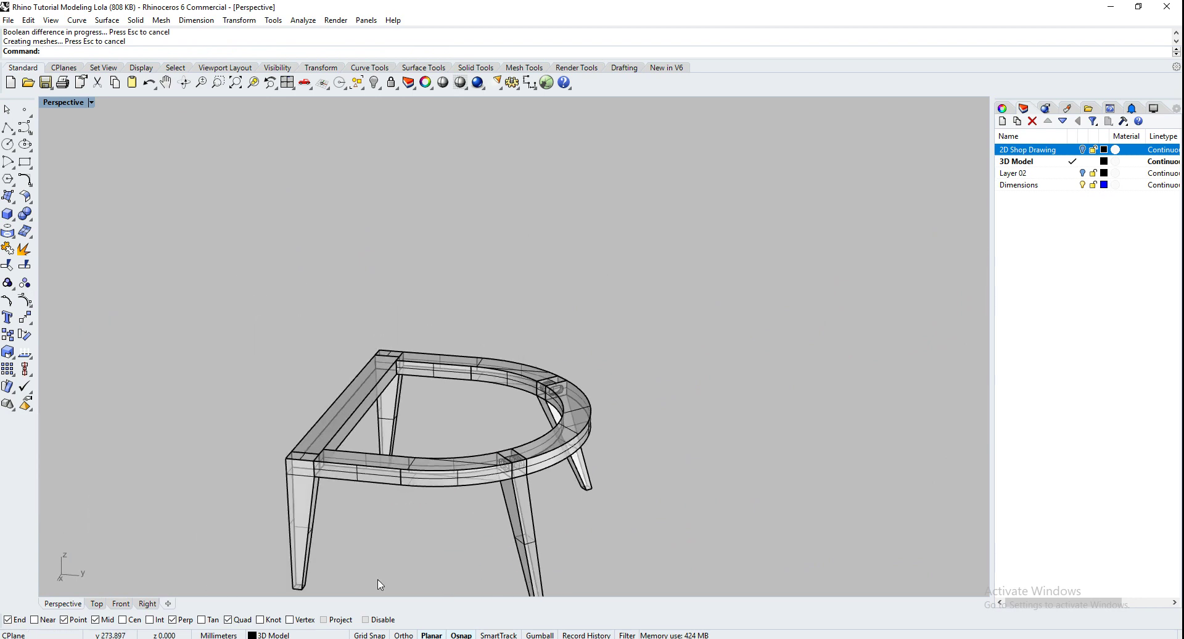
scroll(543, 444, up, 5)
key(Return)
click(523, 439)
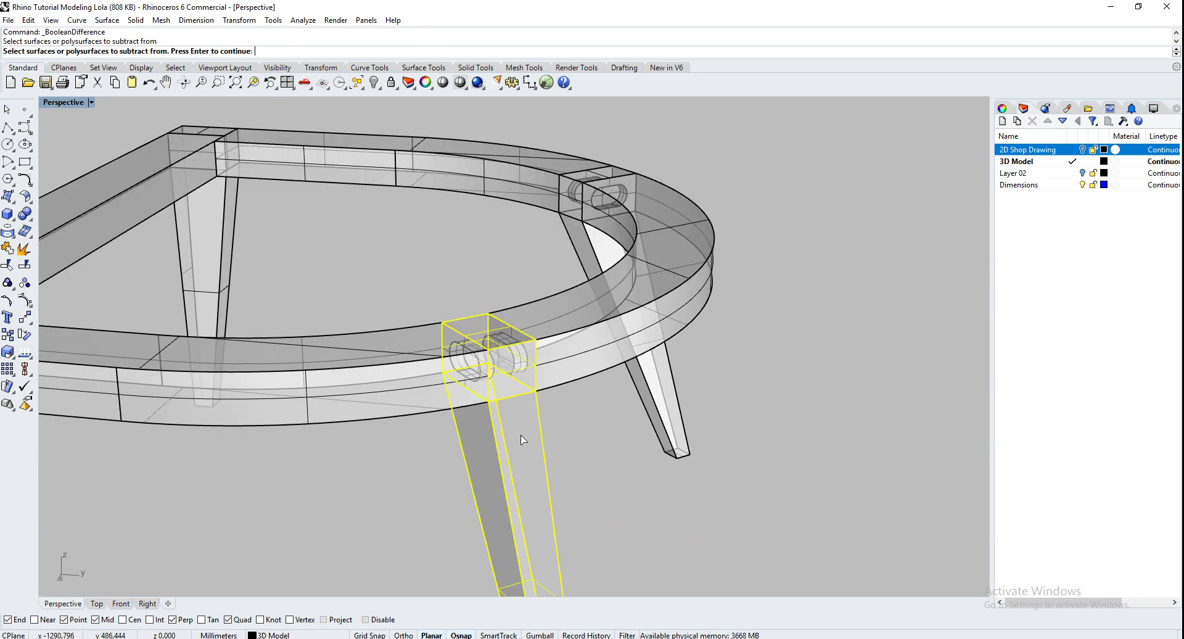
key(Return)
click(436, 397)
click(564, 379)
key(Return)
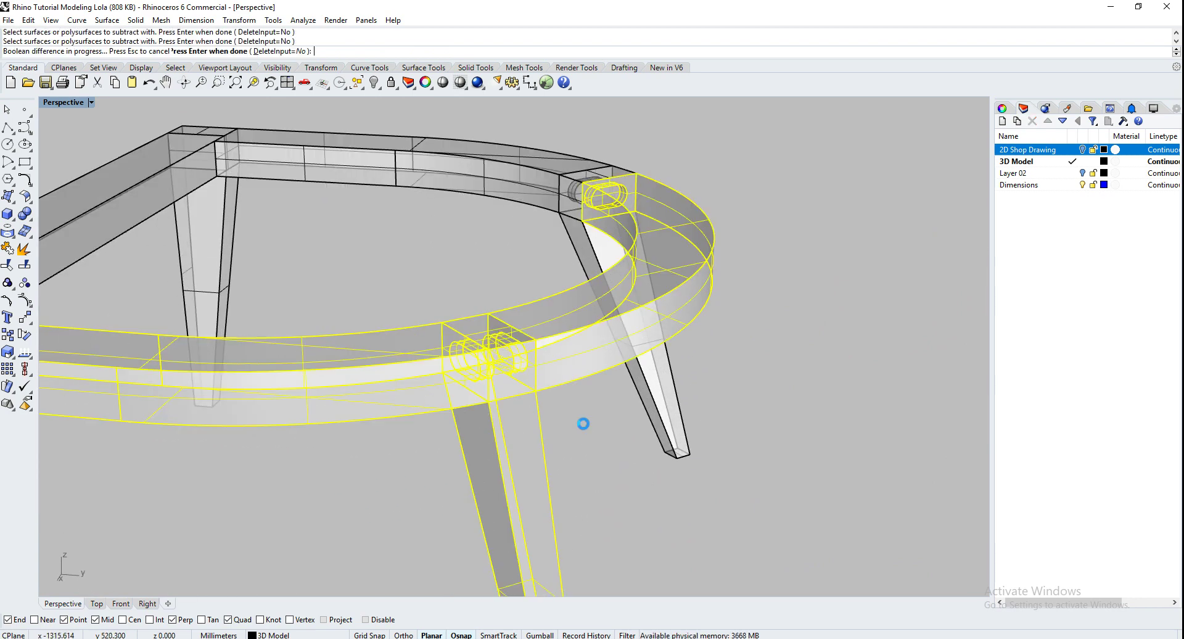
Move the cut rear leg away from the rails to check its mortises, and undo the move.
drag(503, 430, 652, 500)
click(502, 498)
right_drag(512, 439, 436, 415)
key(ctrl+z)
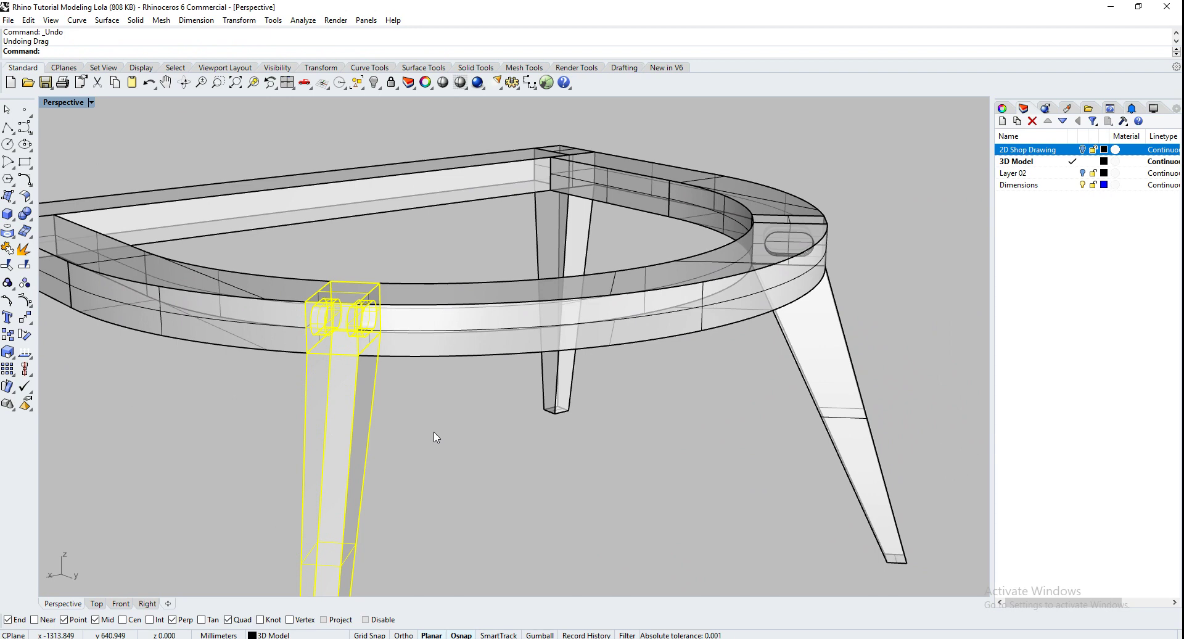
Show all hidden objects and place a backup copy of the jointed chair base beside the earlier base copy.
right_drag(179, 472, 509, 470)
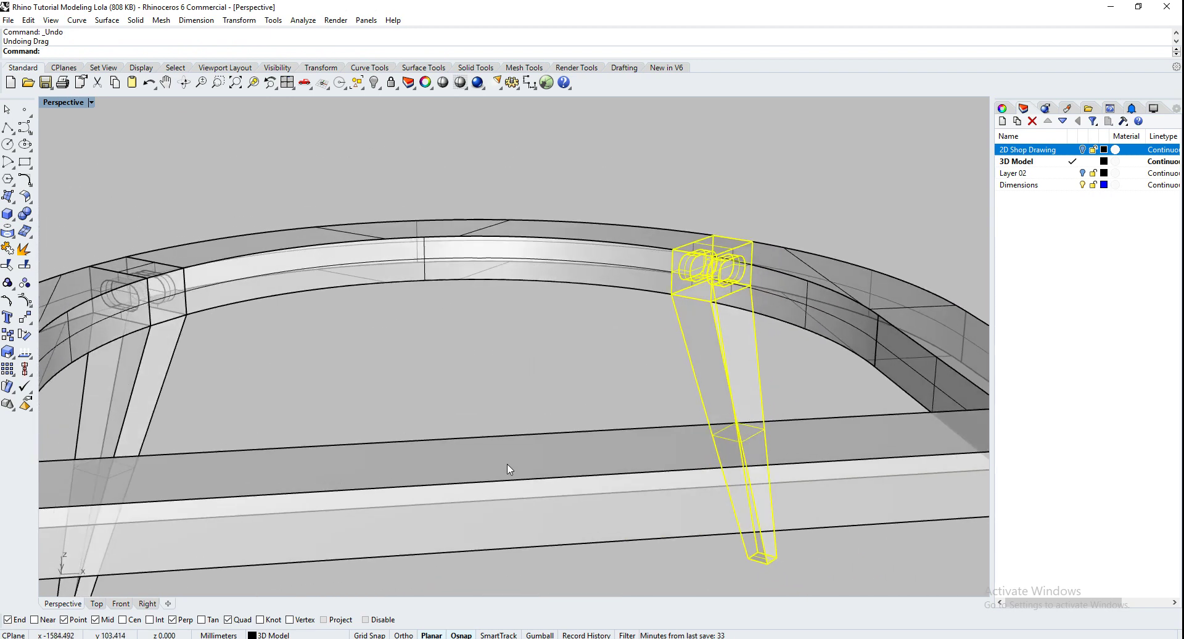
scroll(447, 287, down, 5)
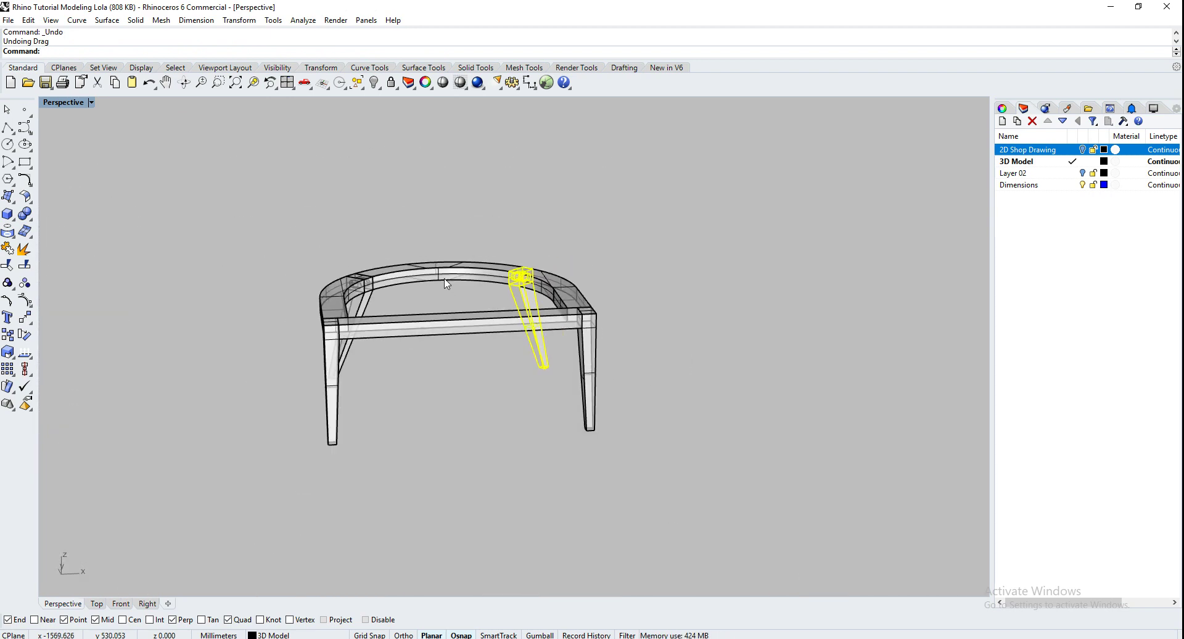
text(Show)
key(Return)
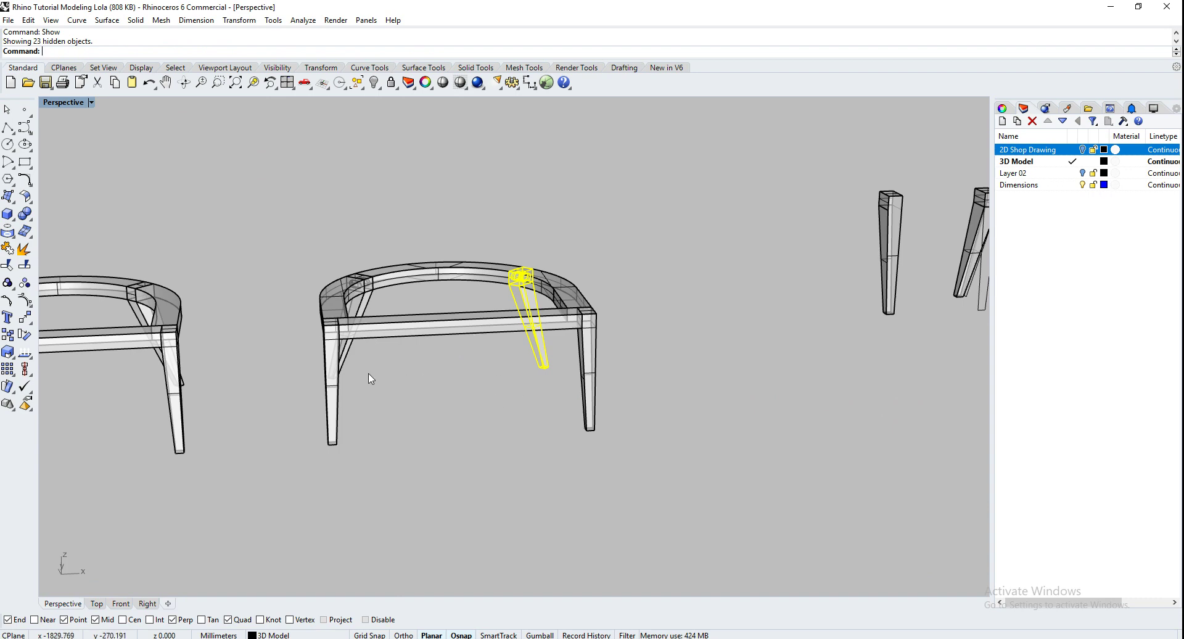
right_drag(379, 436, 608, 422)
right_drag(614, 493, 548, 474)
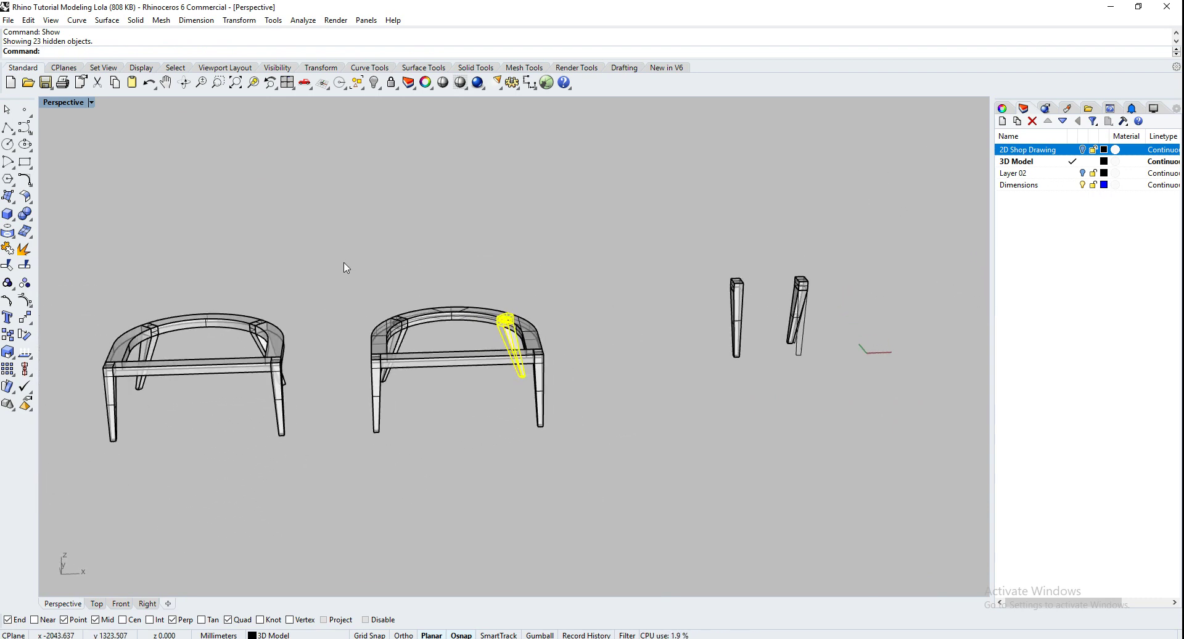
drag(344, 267, 590, 450)
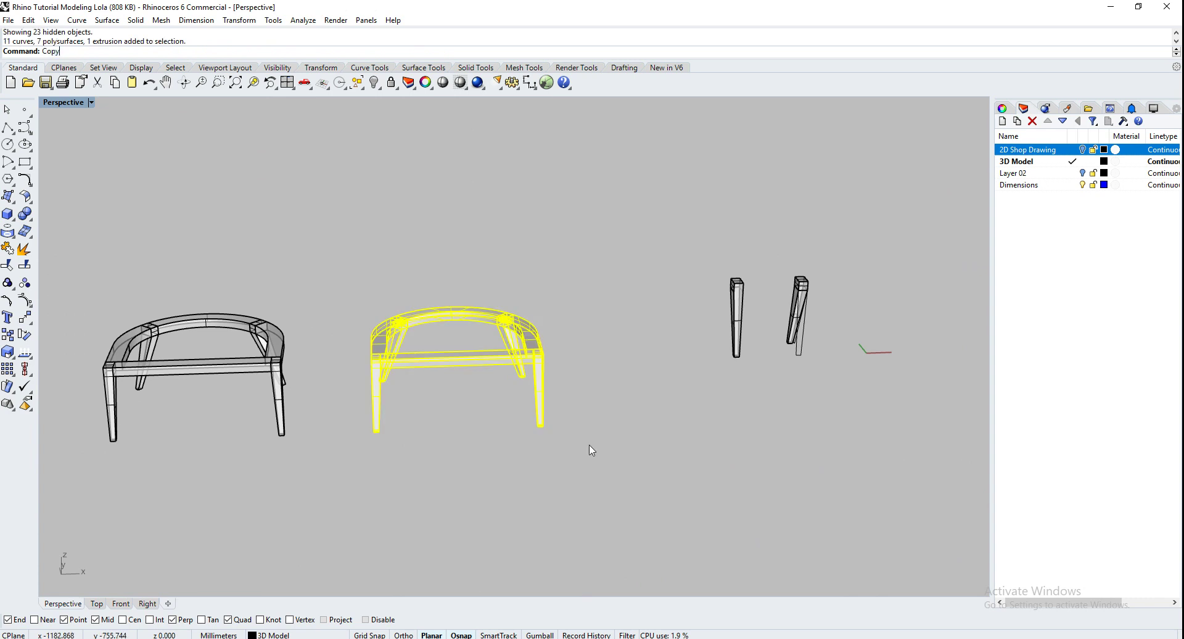
key(Return)
scroll(714, 415, down, 3)
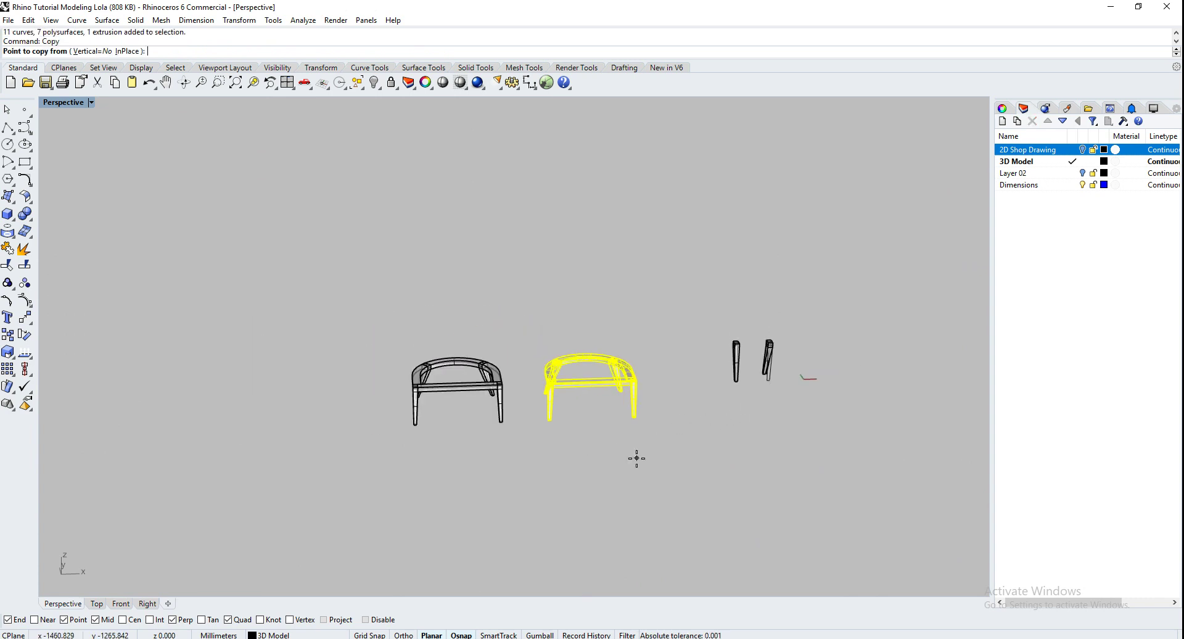
click(595, 428)
click(325, 439)
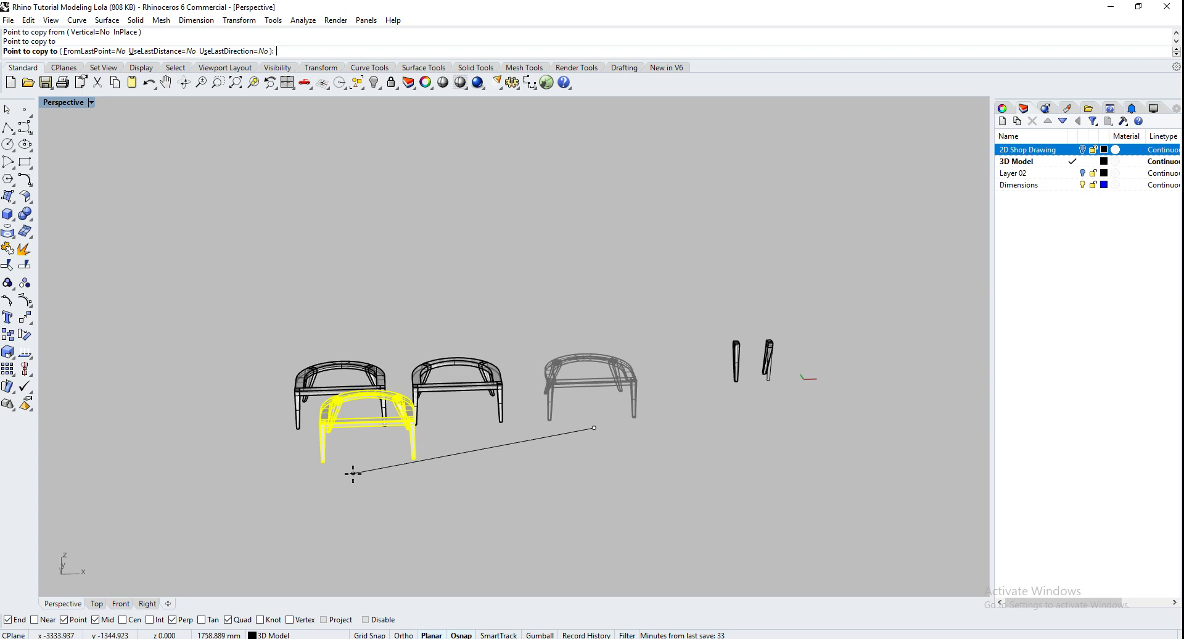
key(Return)
Hide the two spare chair bases and the two separate legs, leaving only the working chair base shown.
drag(224, 285, 516, 479)
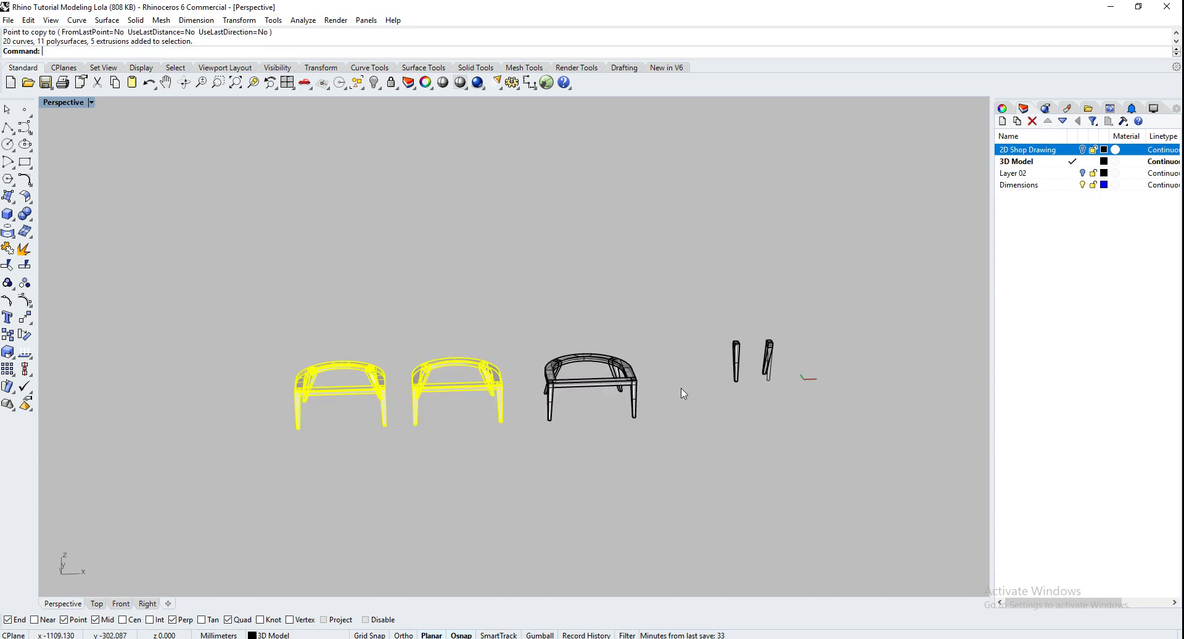
drag(710, 297, 843, 450)
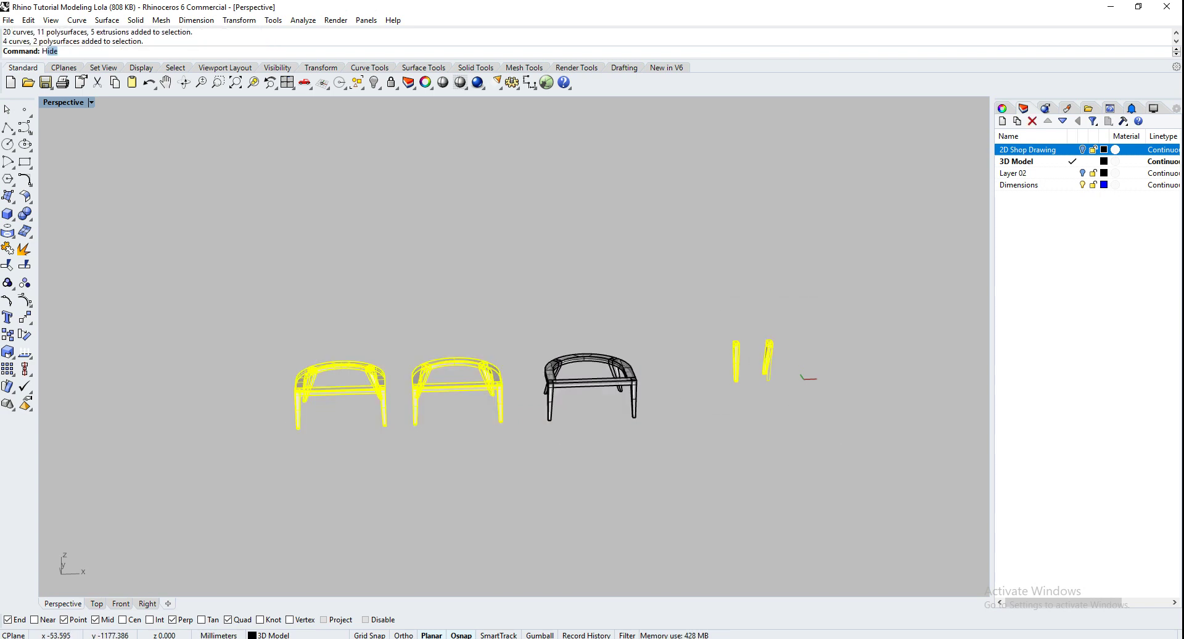
text(H)
key(Return)
Try to rotate the whole chair base 2 degrees clockwise in the Right view about the front leg's lower outer corner, and undo it.
right_drag(767, 397, 586, 361)
scroll(586, 361, up, 5)
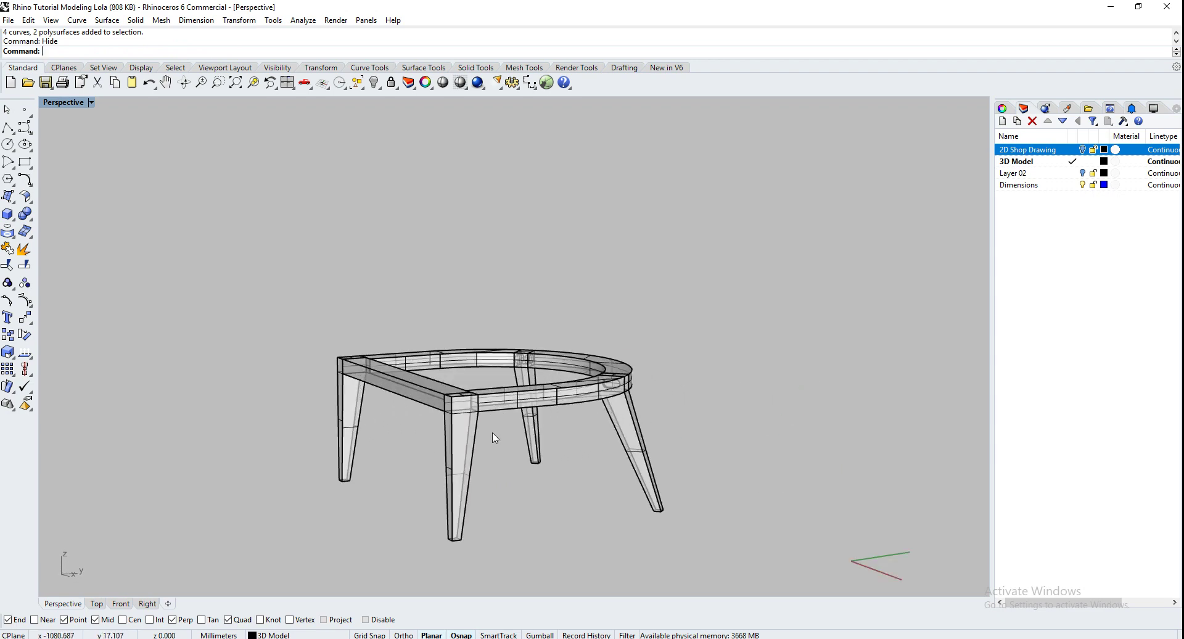
drag(275, 275, 715, 594)
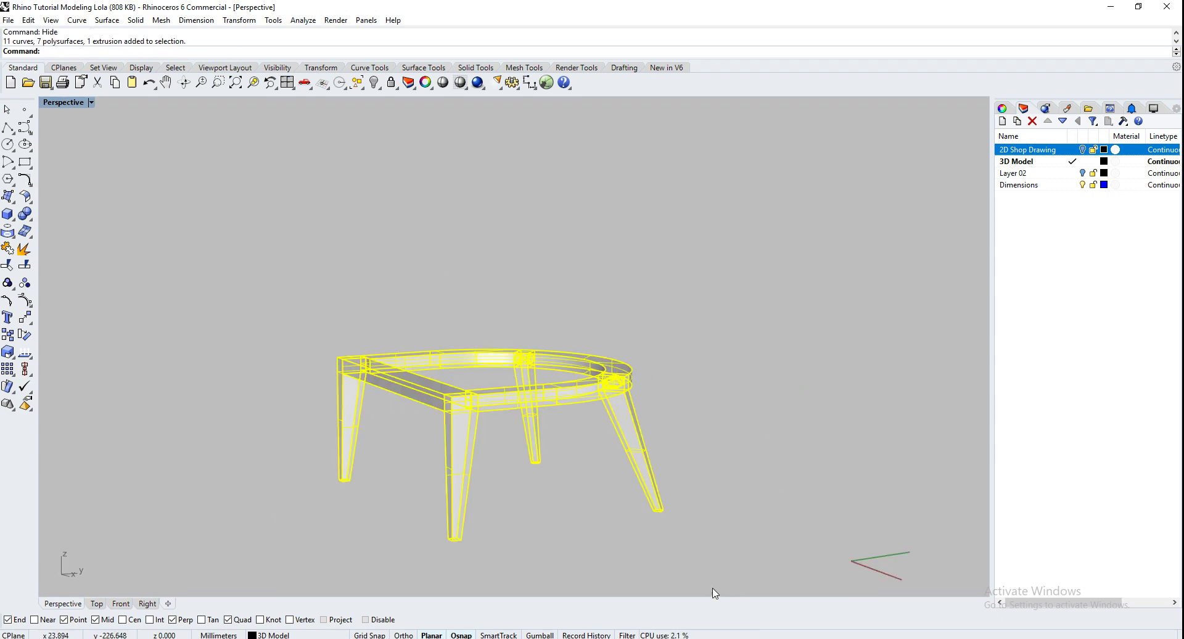
click(146, 604)
text(Rotate)
key(Return)
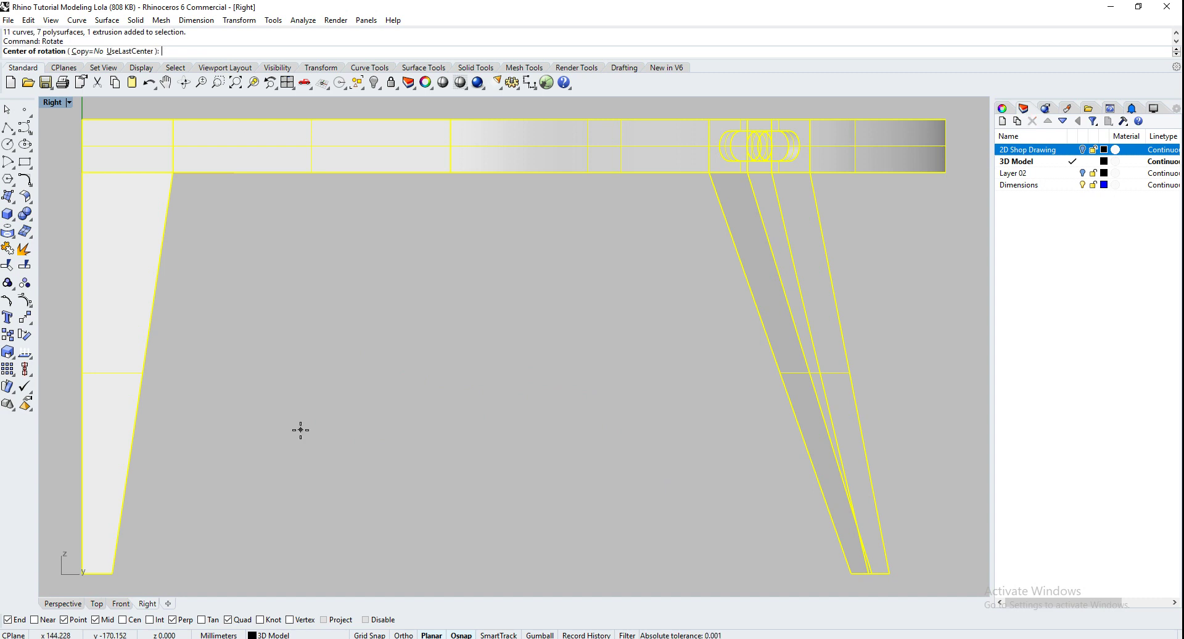
click(83, 573)
scroll(226, 443, down, 5)
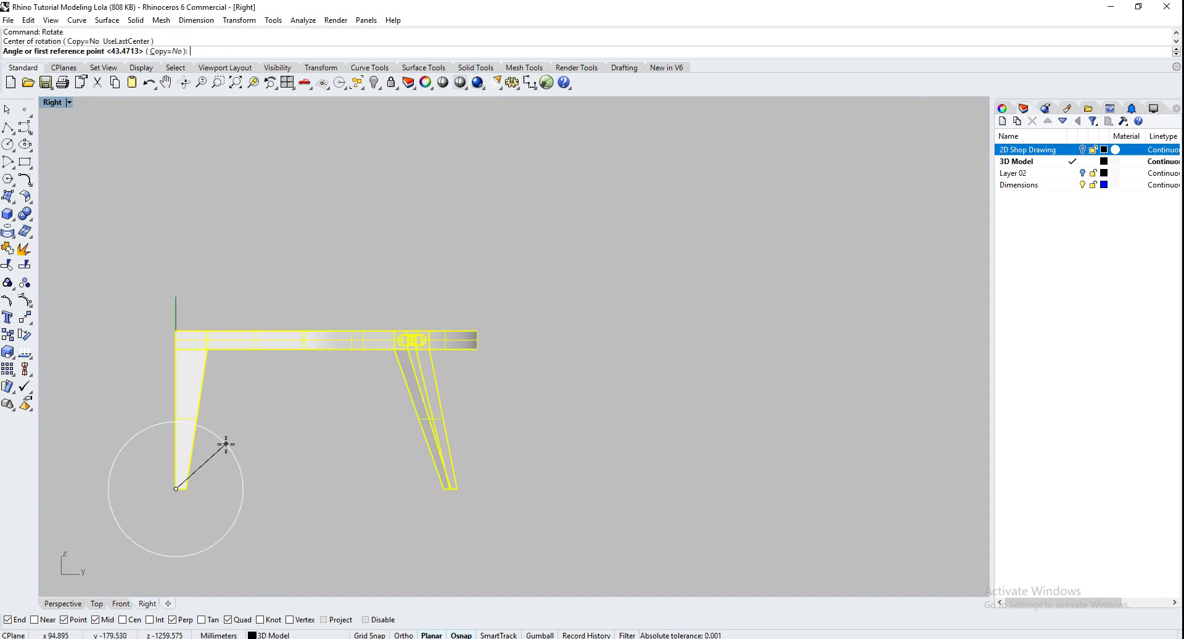
click(577, 489)
text(<2)
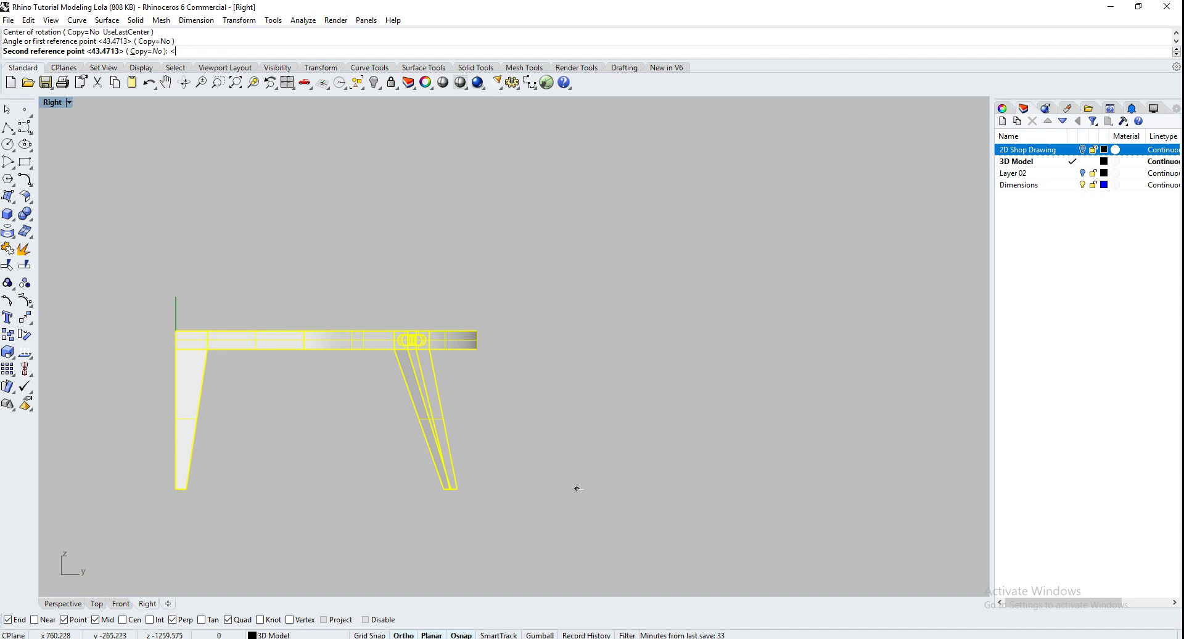
key(Return)
click(578, 466)
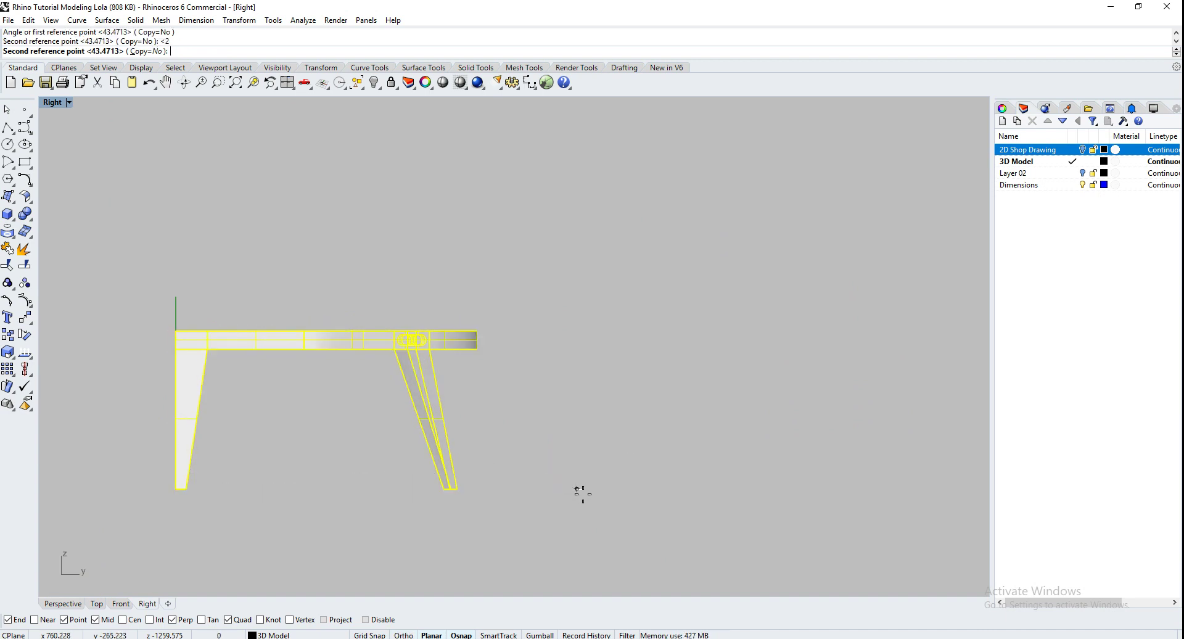
click(594, 471)
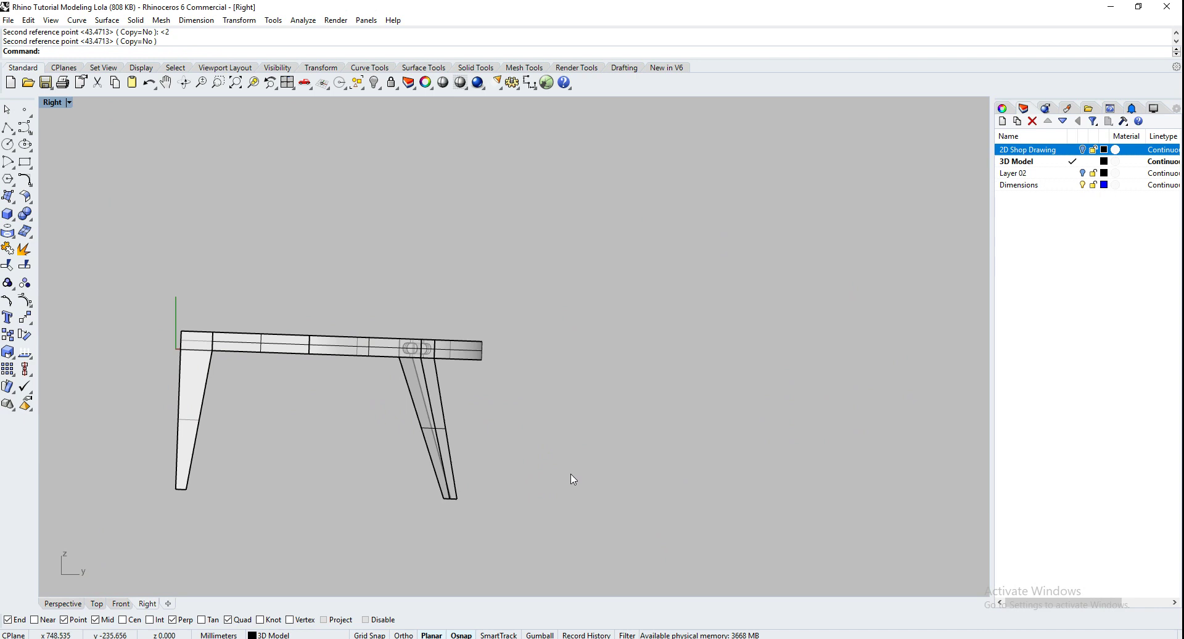
key(ctrl+z)
Rotate the whole chair base 2 degrees clockwise in the Right view about the front leg's lower outer corner, tilting the rear down.
key(Return)
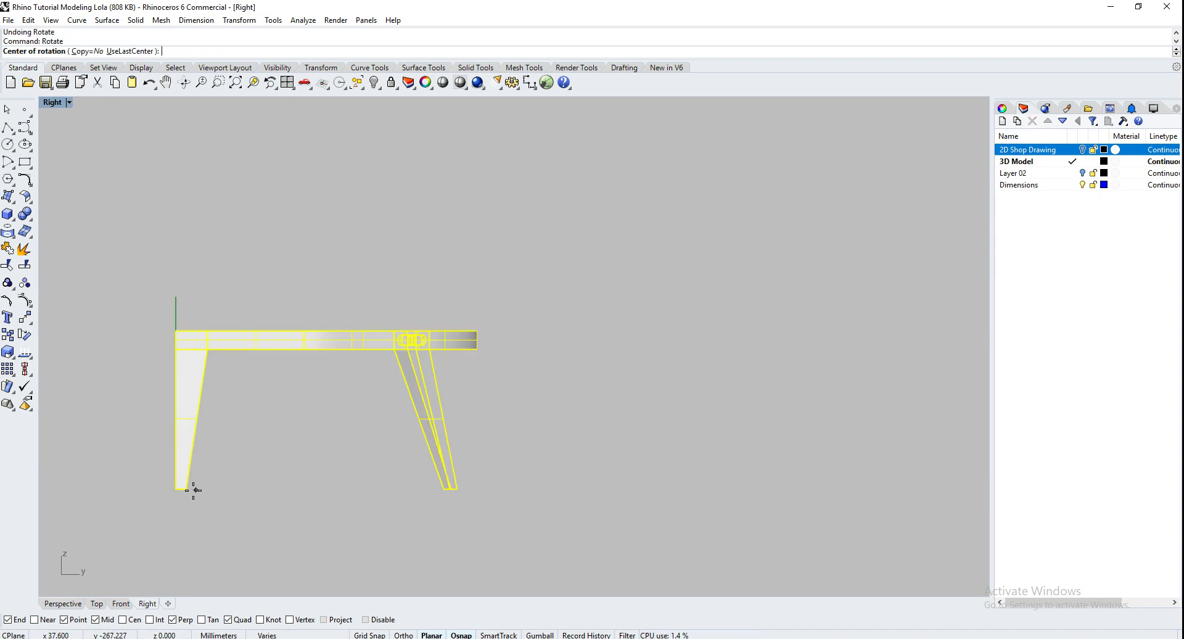
click(164, 491)
click(586, 489)
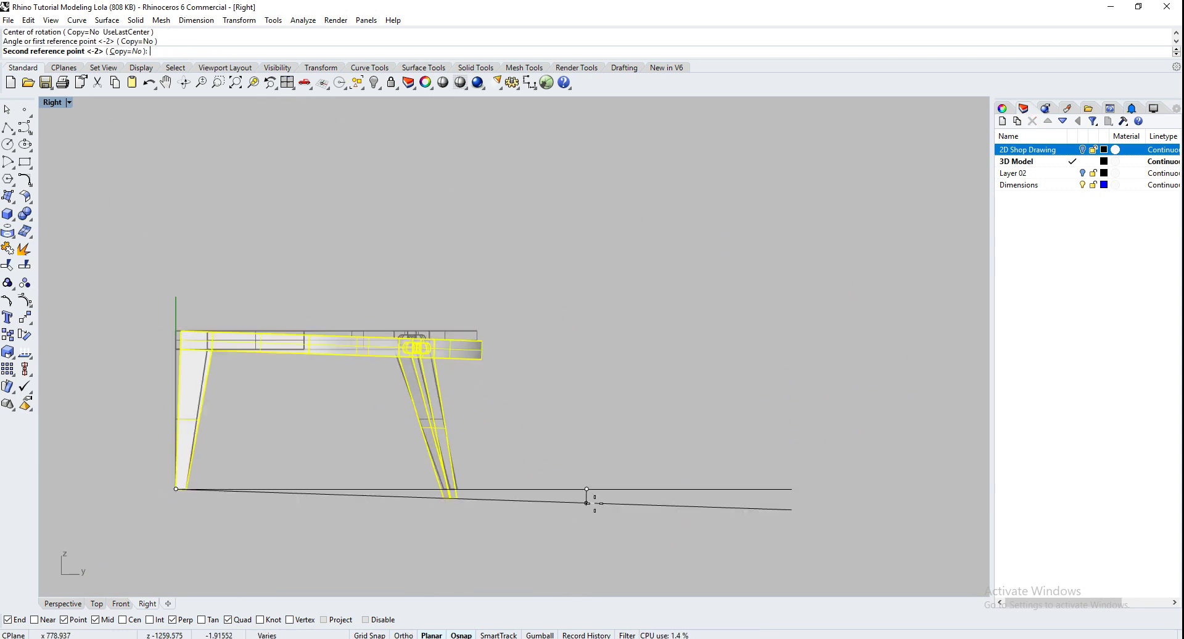
text(<2)
key(Return)
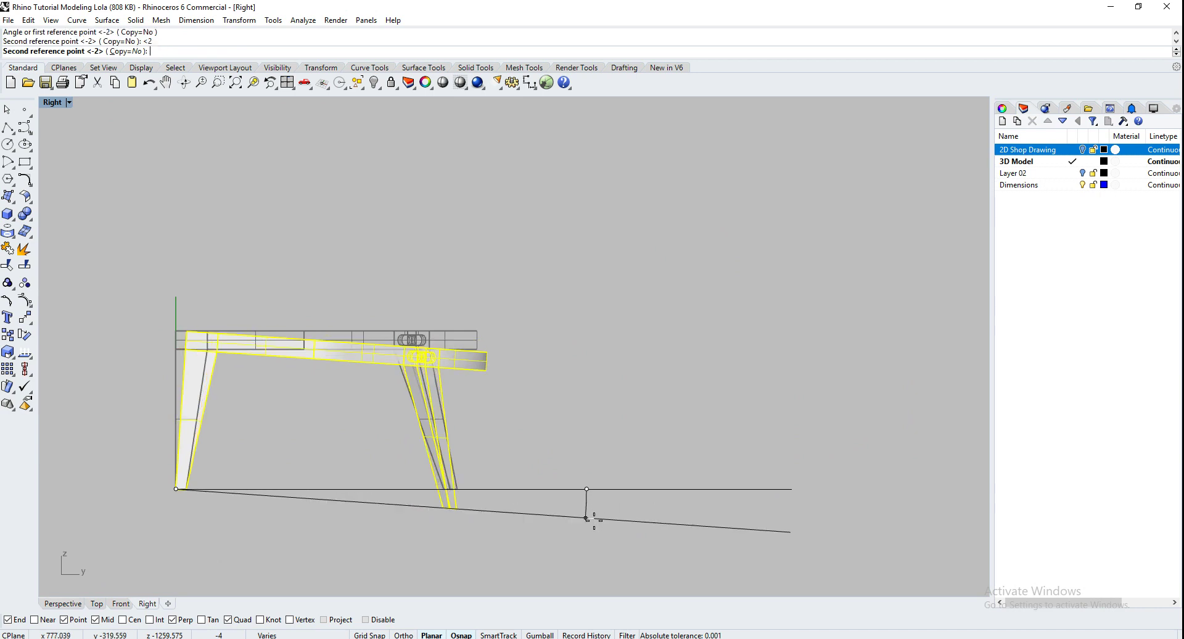
click(619, 499)
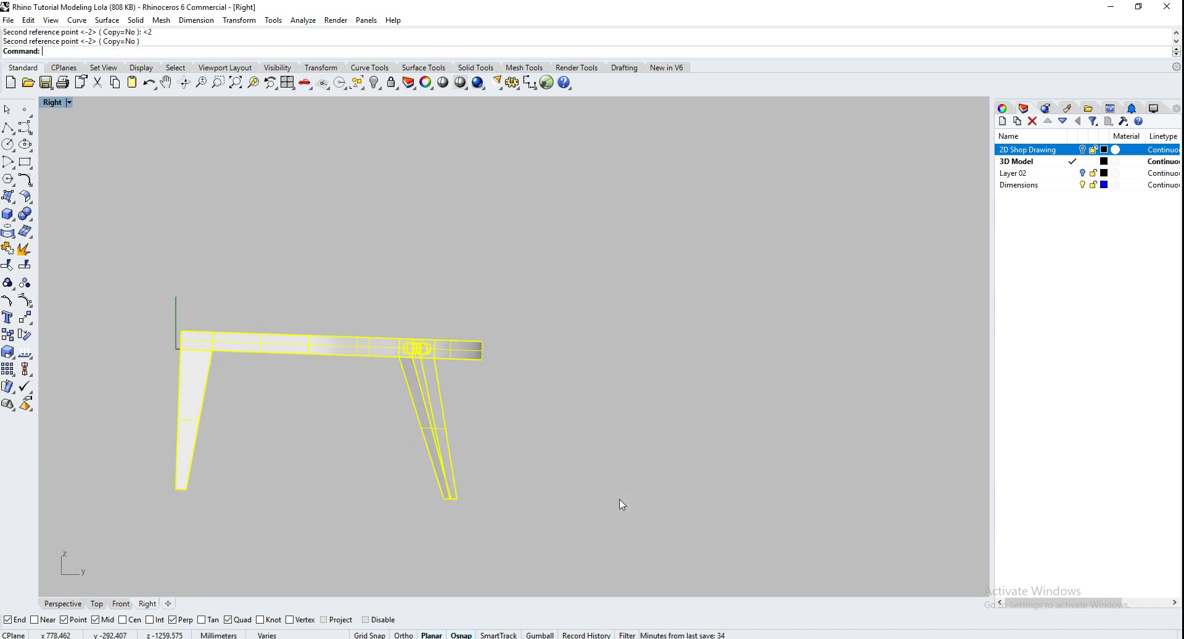
key(Escape)
Draw a horizontal ground line from the front leg's lower outer corner past the rear leg, and shift it to extend beyond both legs.
click(7, 127)
click(176, 488)
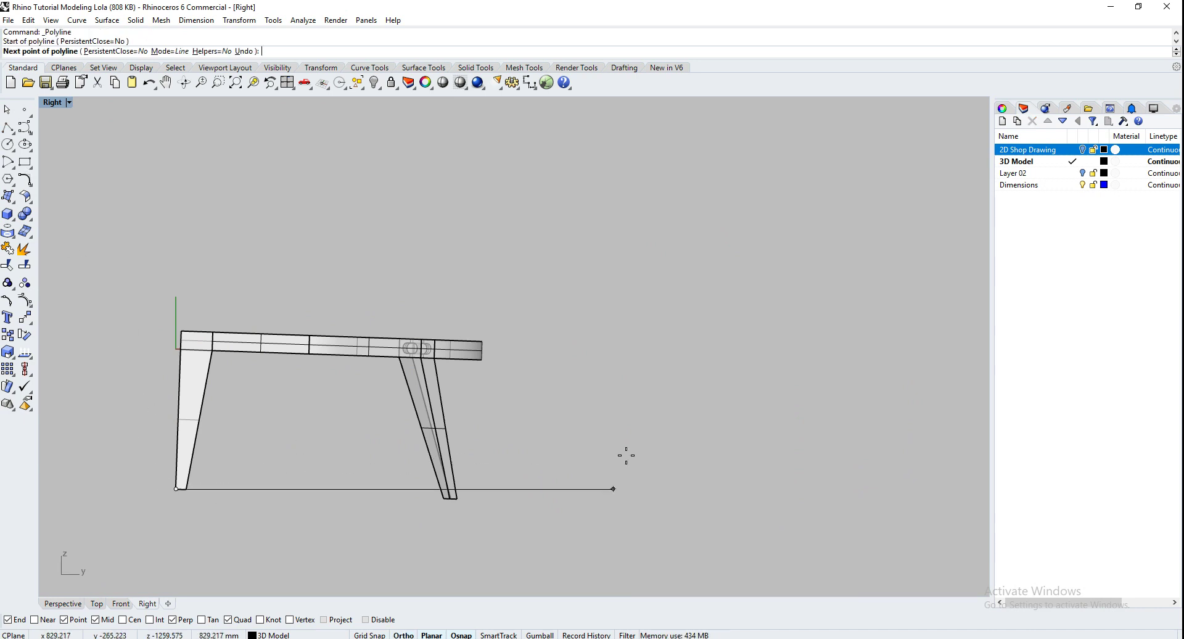
click(636, 489)
key(Return)
drag(551, 489, 518, 489)
Extrude the ground line sideways across the Top view into a flat ground surface reaching past the opposite side of the chair base.
text(ExtrudeCrv)
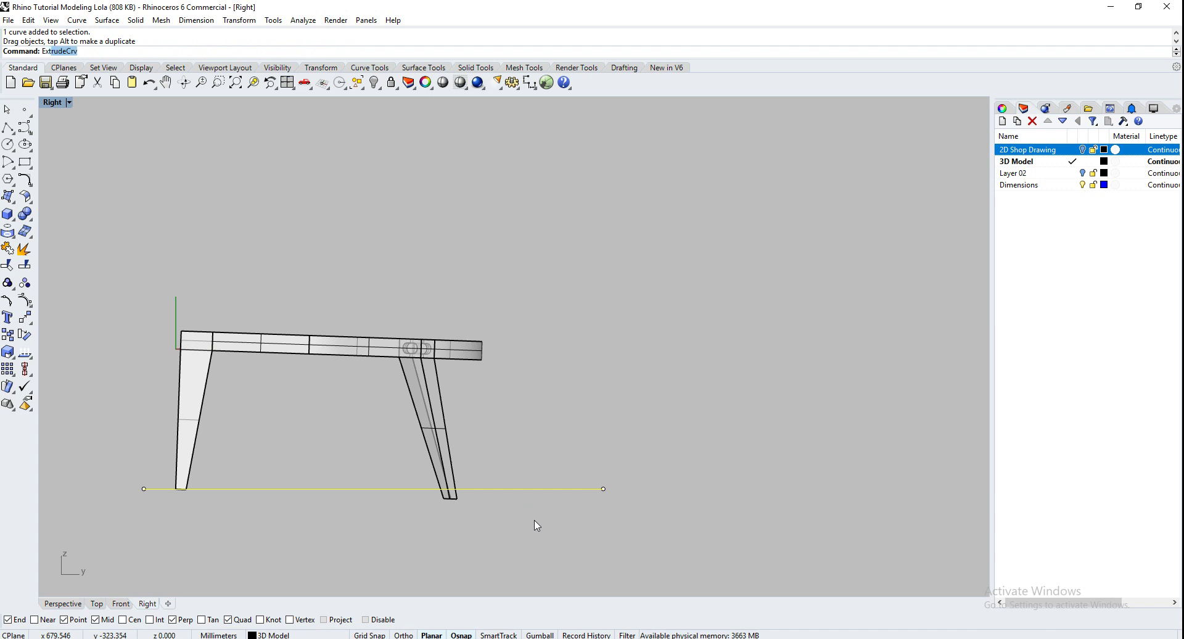
key(Return)
click(96, 603)
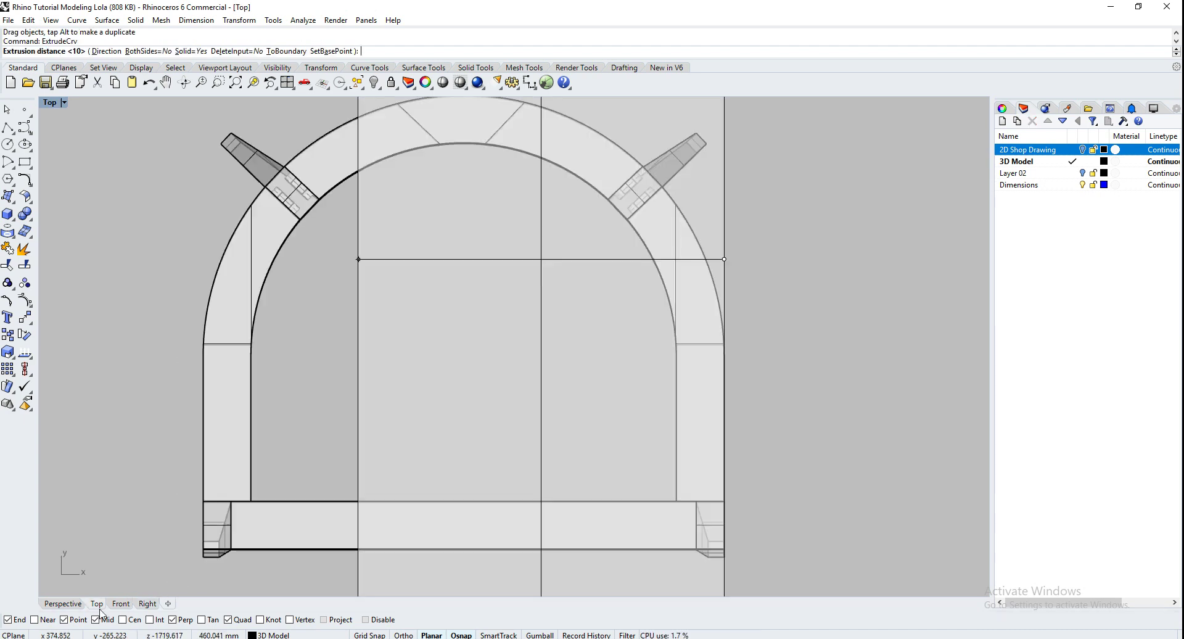
click(244, 385)
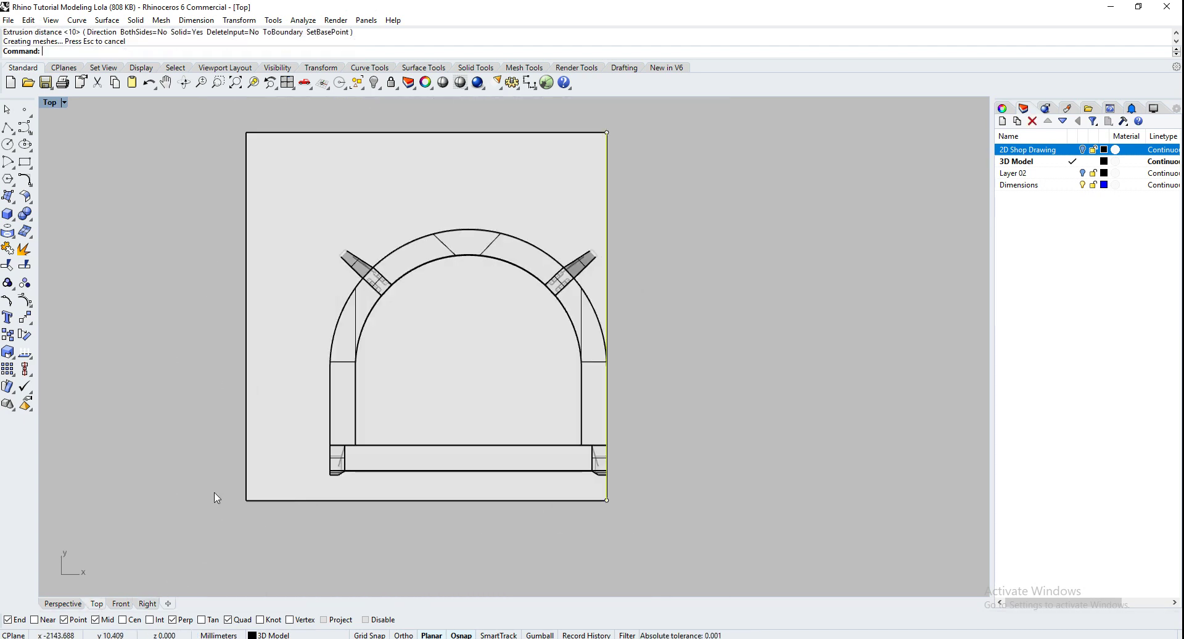
click(148, 604)
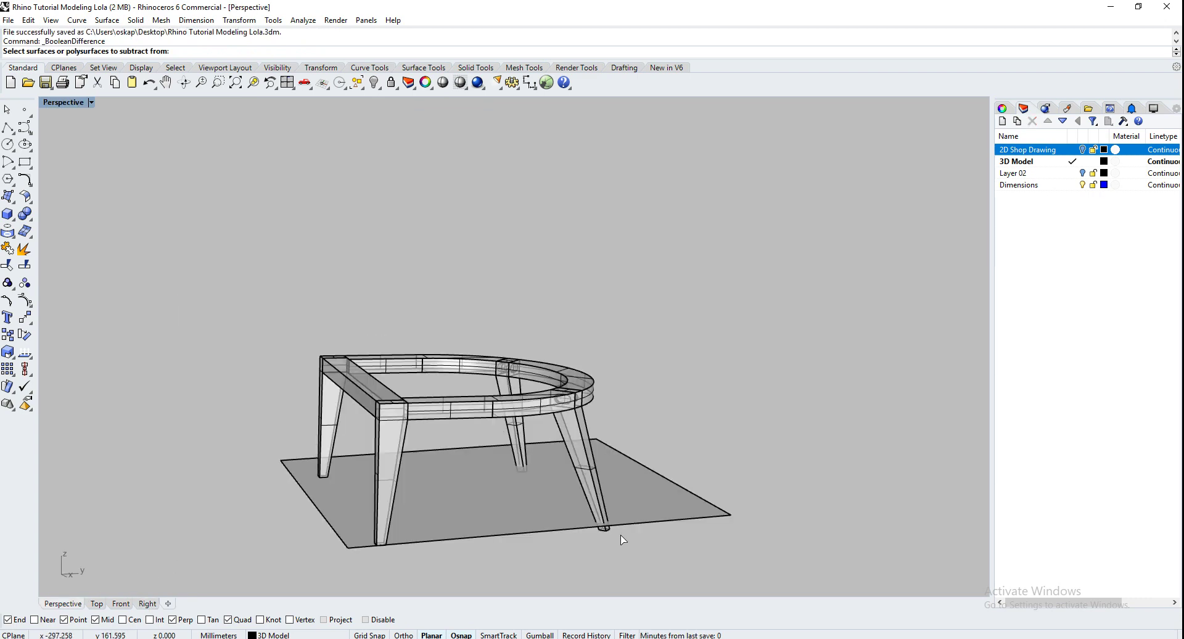
Trim all four chair legs at ground level with a Boolean Difference, using the ground surface as the cutter and keeping it.
key(Escape)
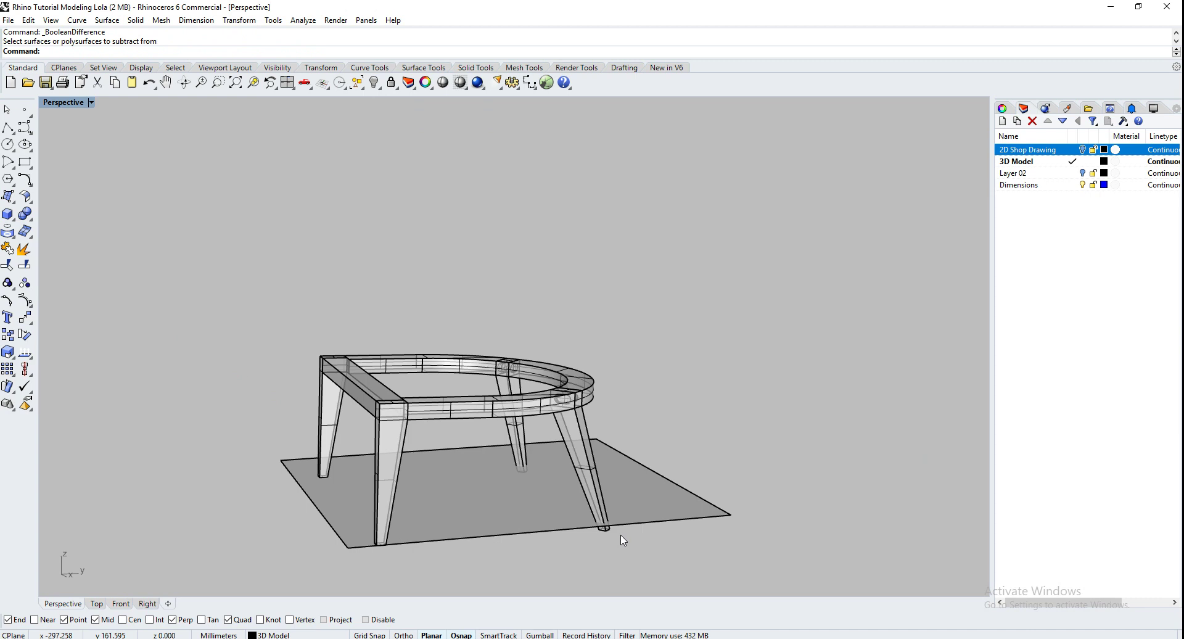
key(Return)
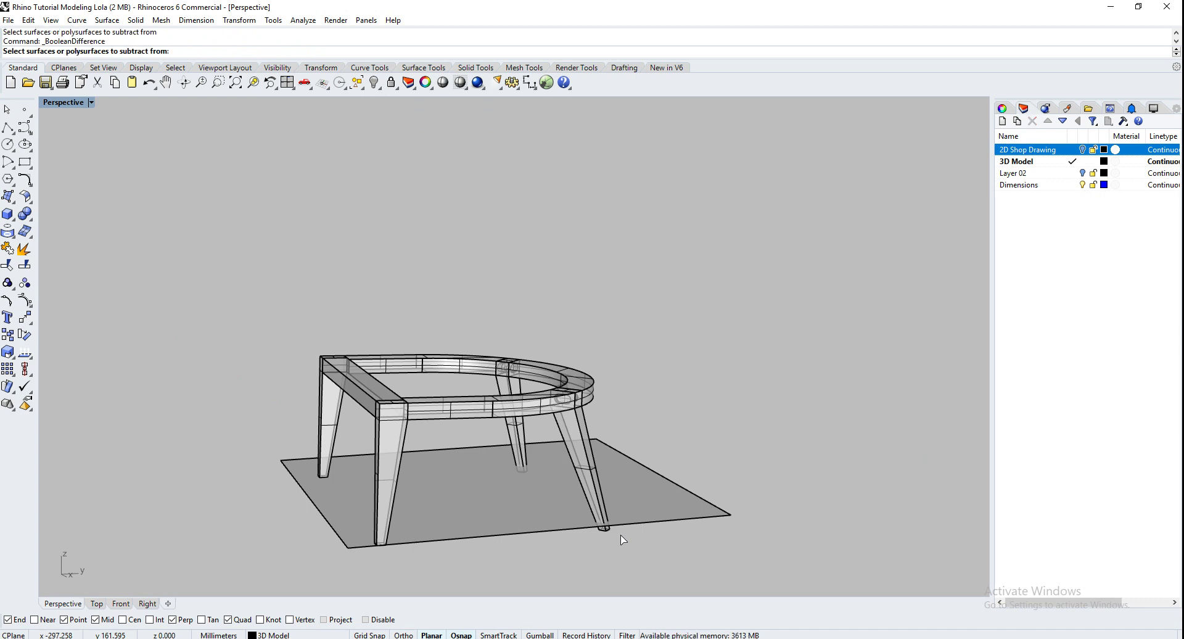
click(583, 435)
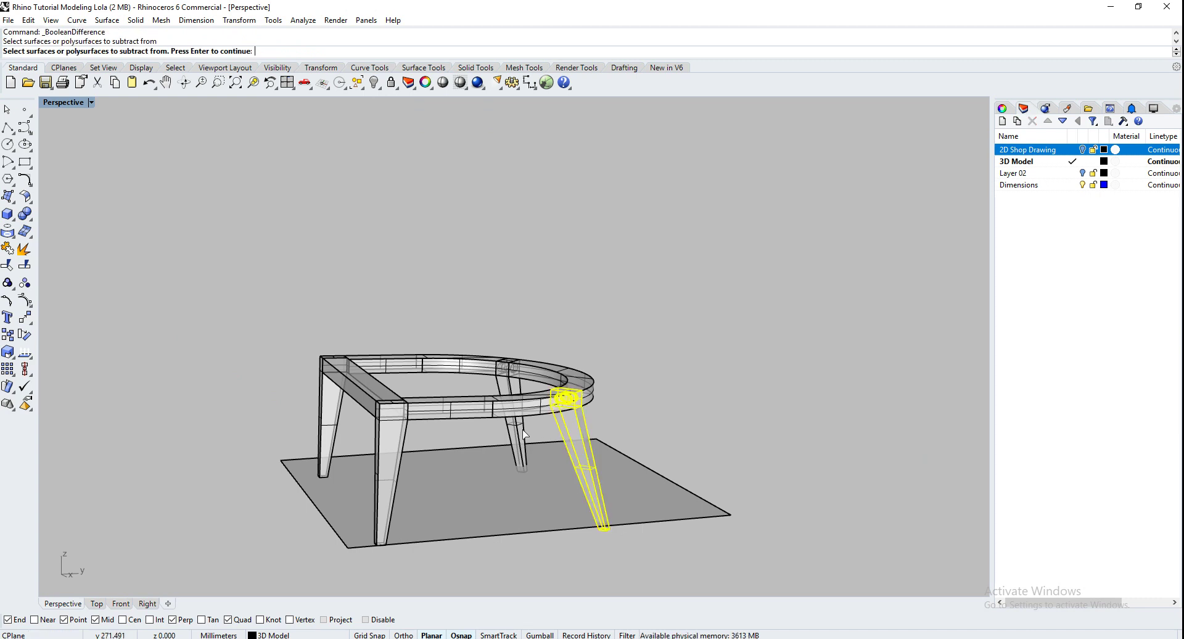
click(516, 432)
click(381, 450)
click(322, 419)
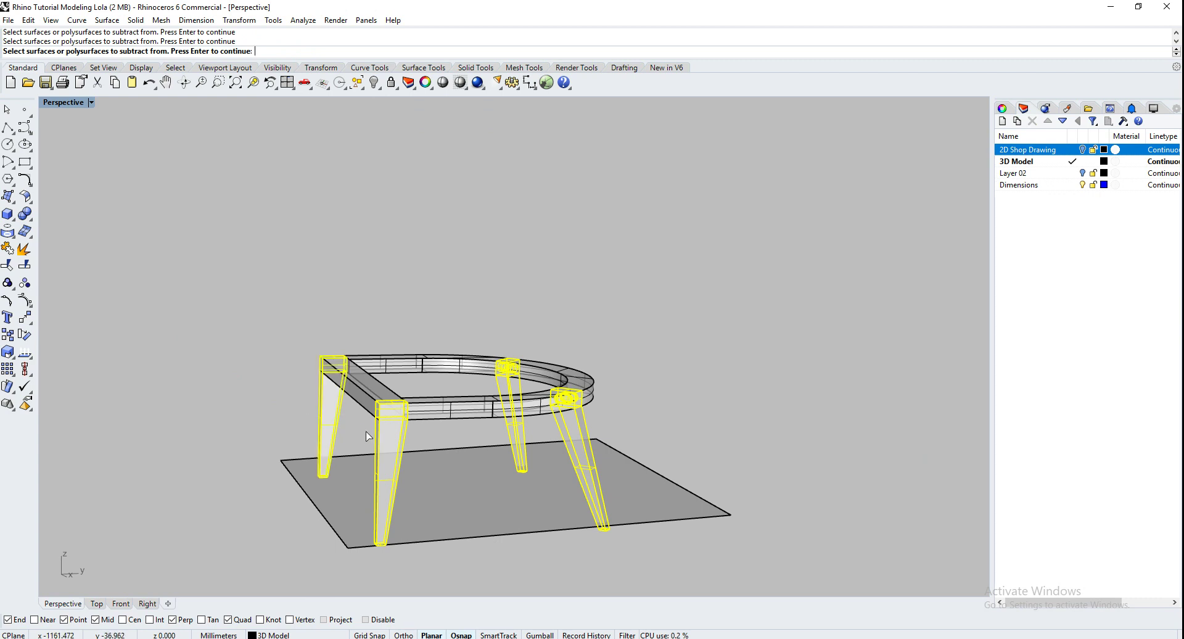
key(Return)
click(449, 501)
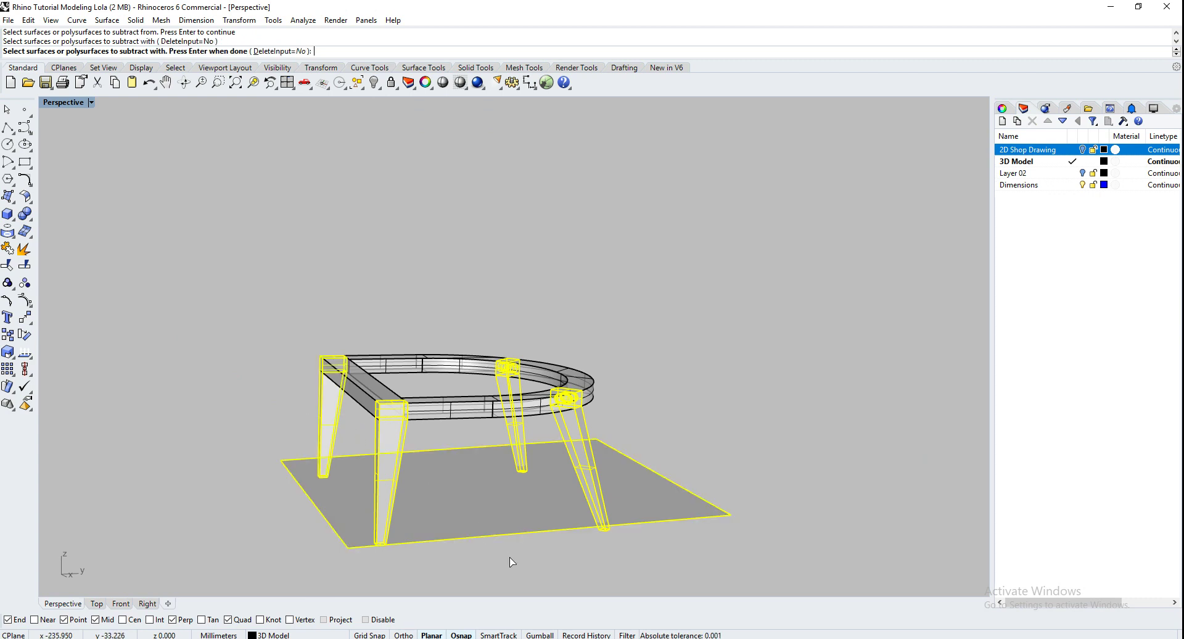
key(Return)
Delete the ground line and the extruded ground surface, leaving only the trimmed chair base.
click(151, 605)
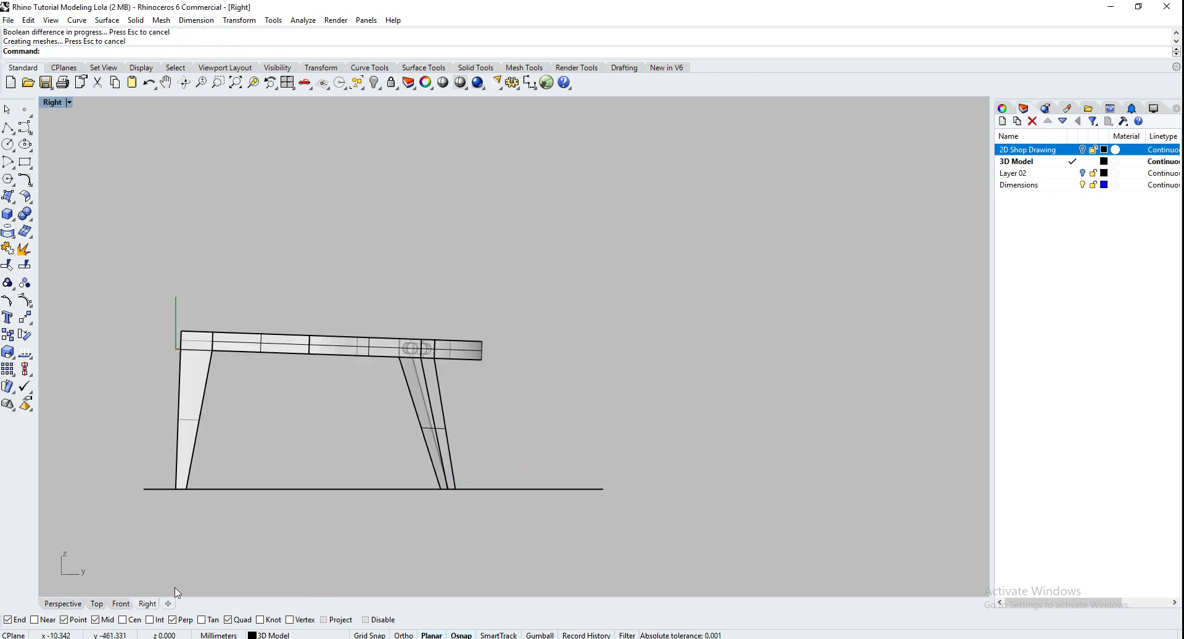
drag(530, 532, 489, 450)
key(Delete)
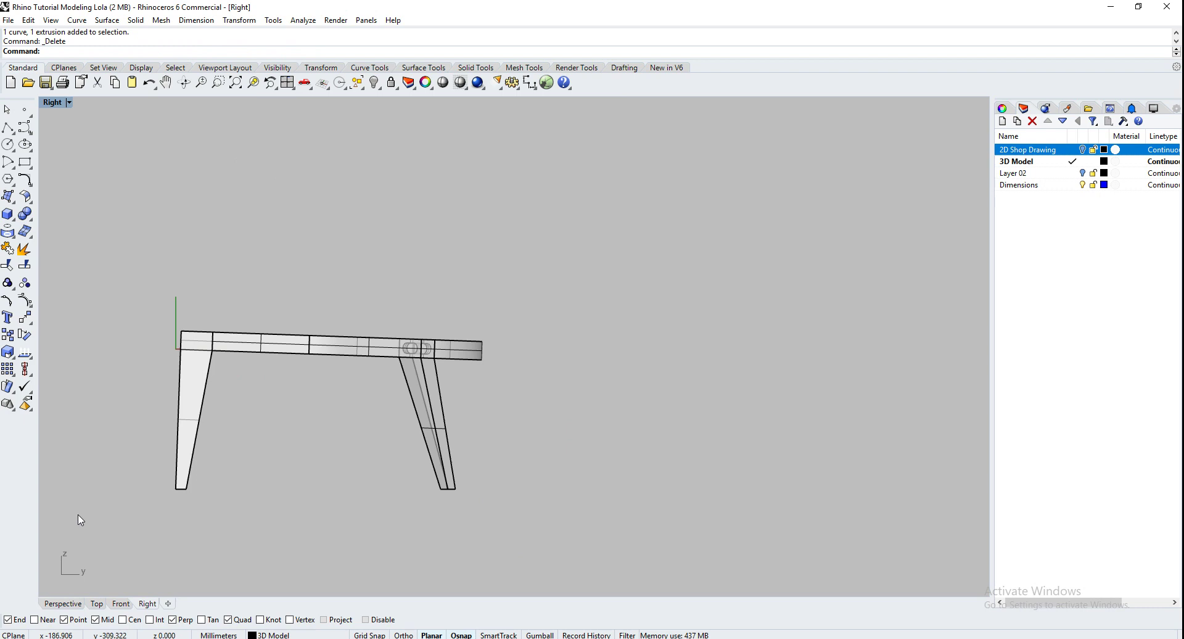
click(63, 603)
right_drag(120, 412, 348, 418)
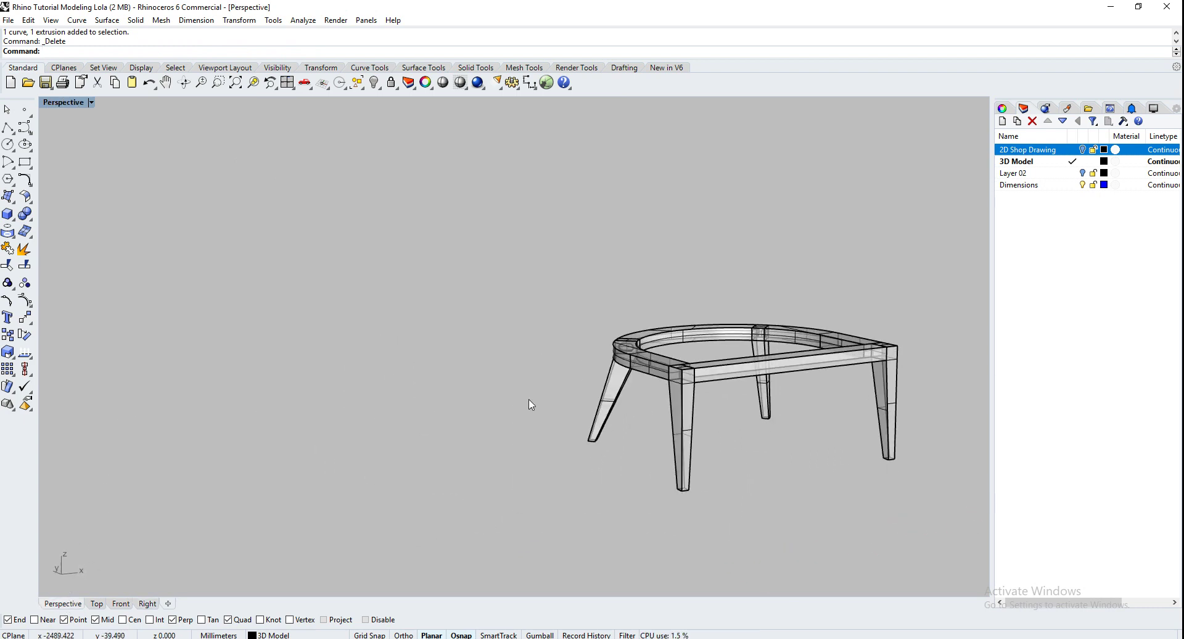
shift+right_drag(684, 369, 532, 376)
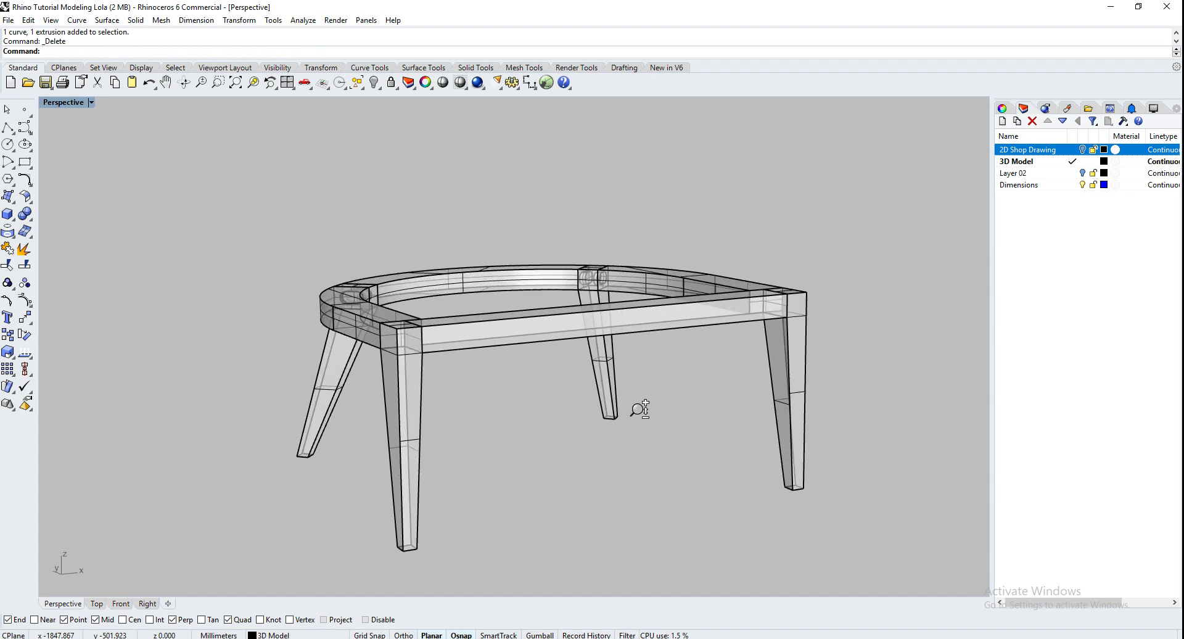